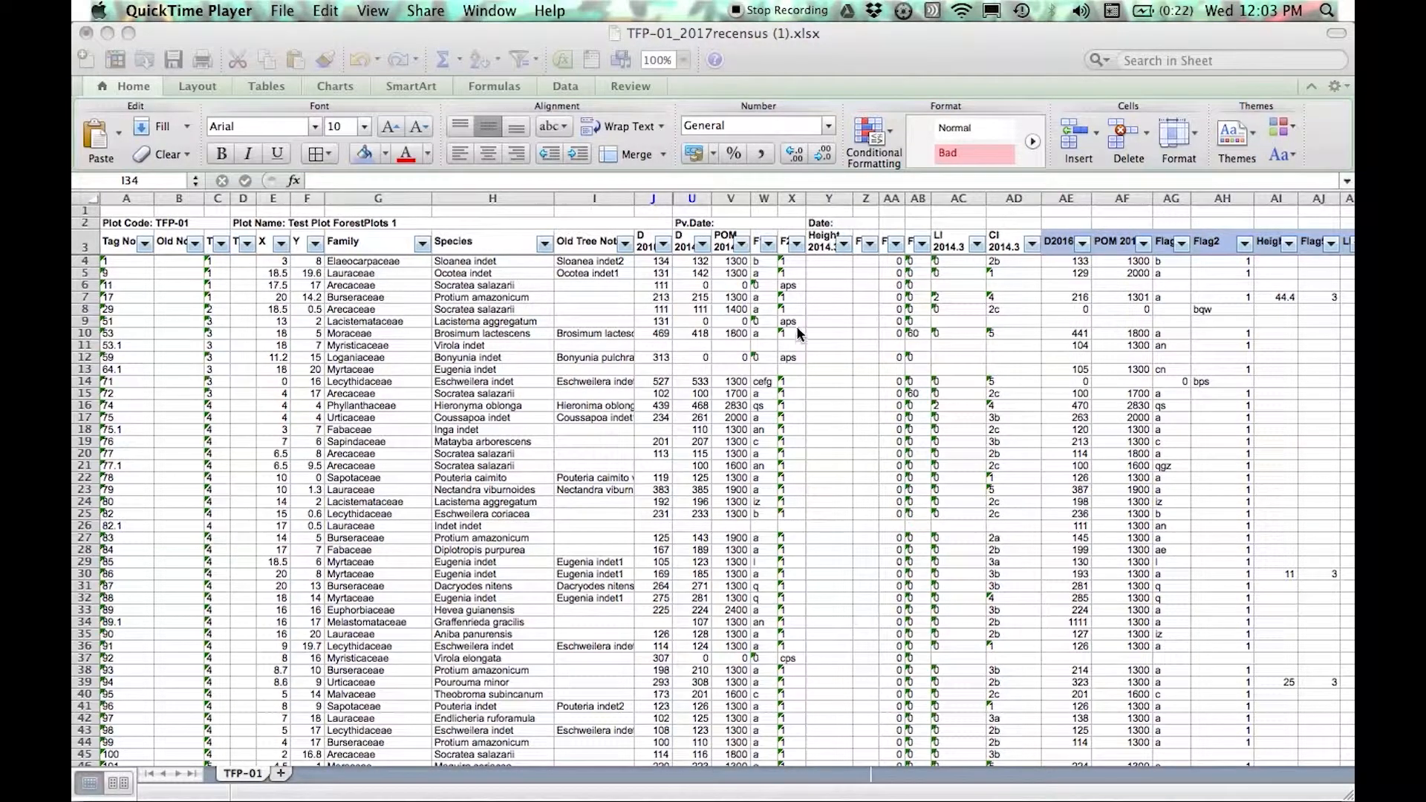
- Examine the 2014 census columns J to AD, the 2016 columns AE to AL, and the Tree ID column
click(653, 199)
drag(653, 199, 1004, 235)
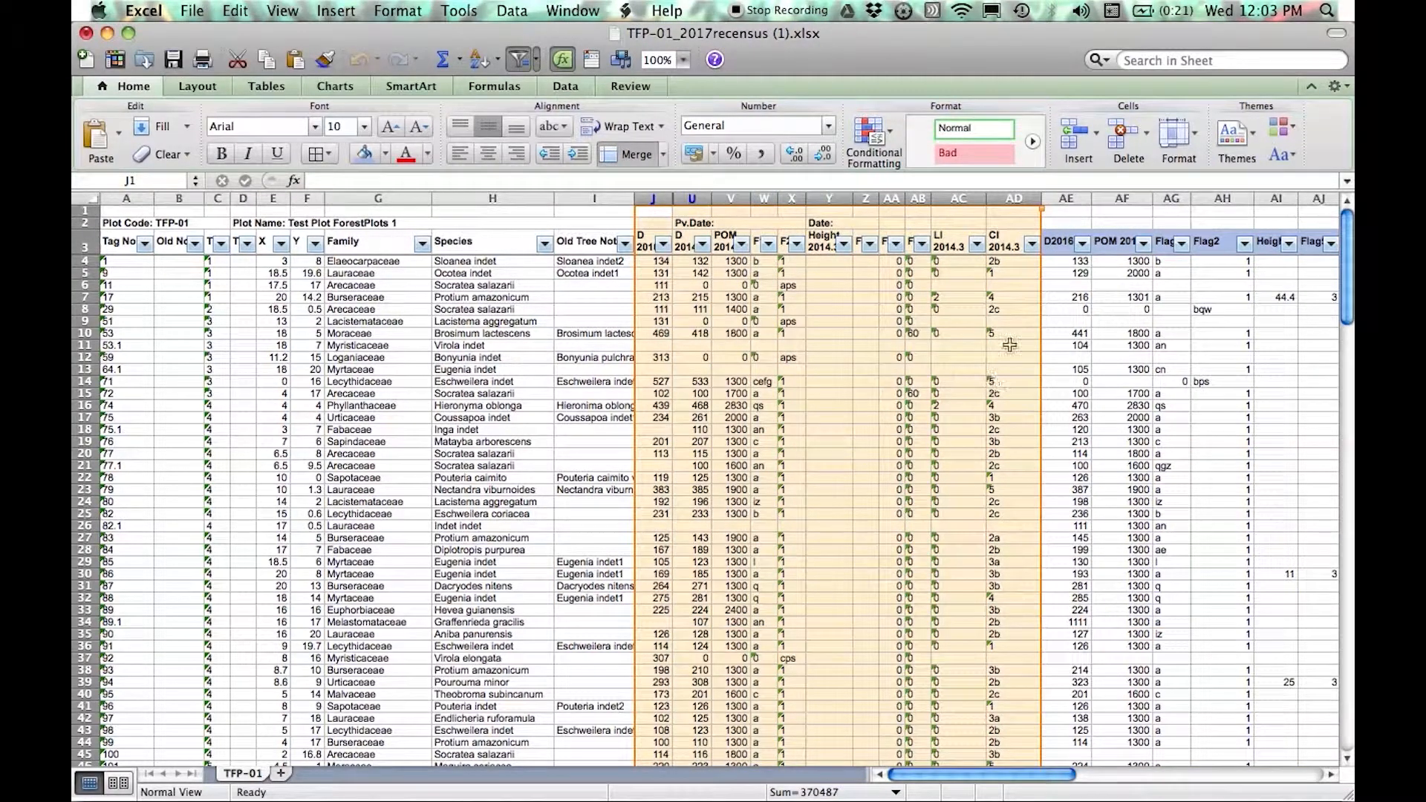
click(1137, 392)
drag(1073, 199, 1040, 245)
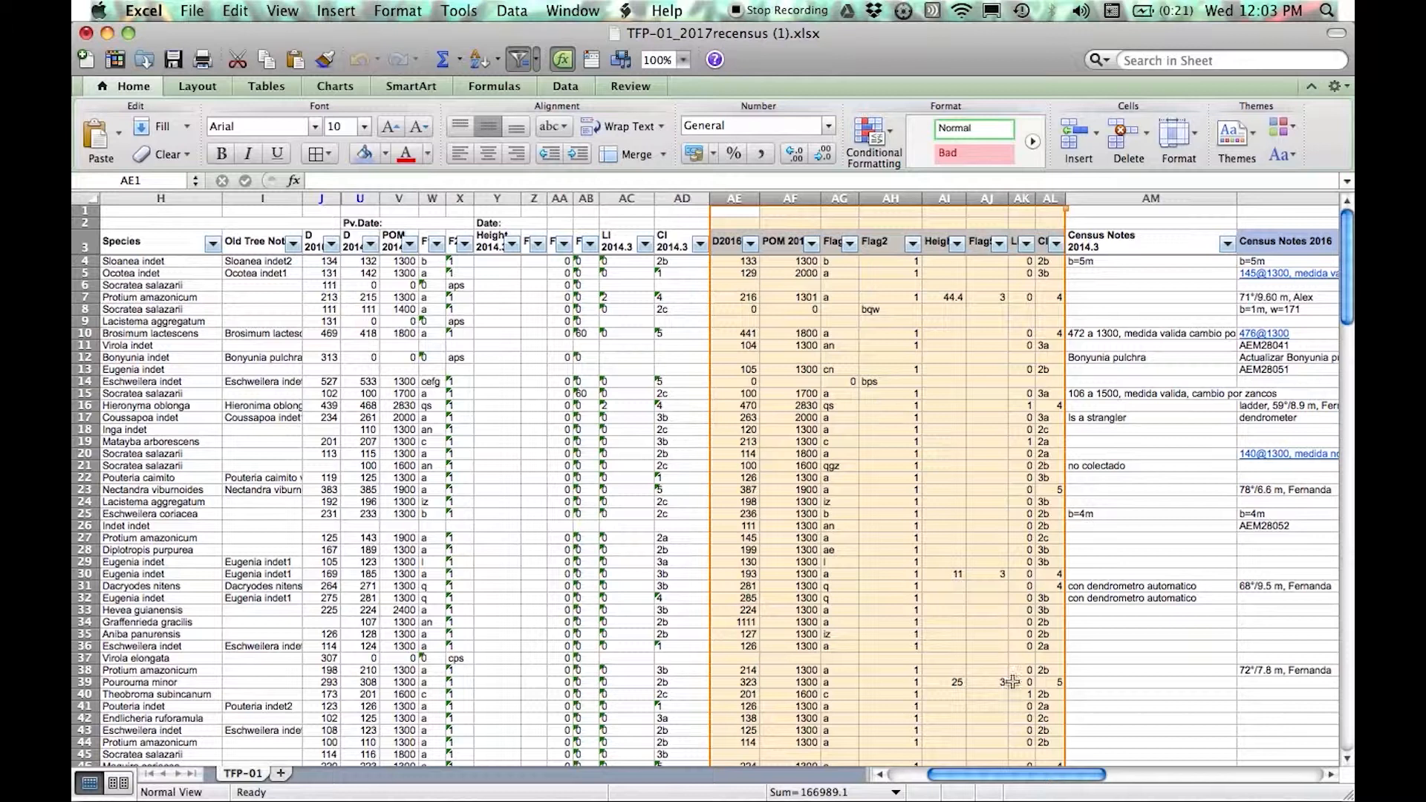
drag(1030, 776, 1138, 776)
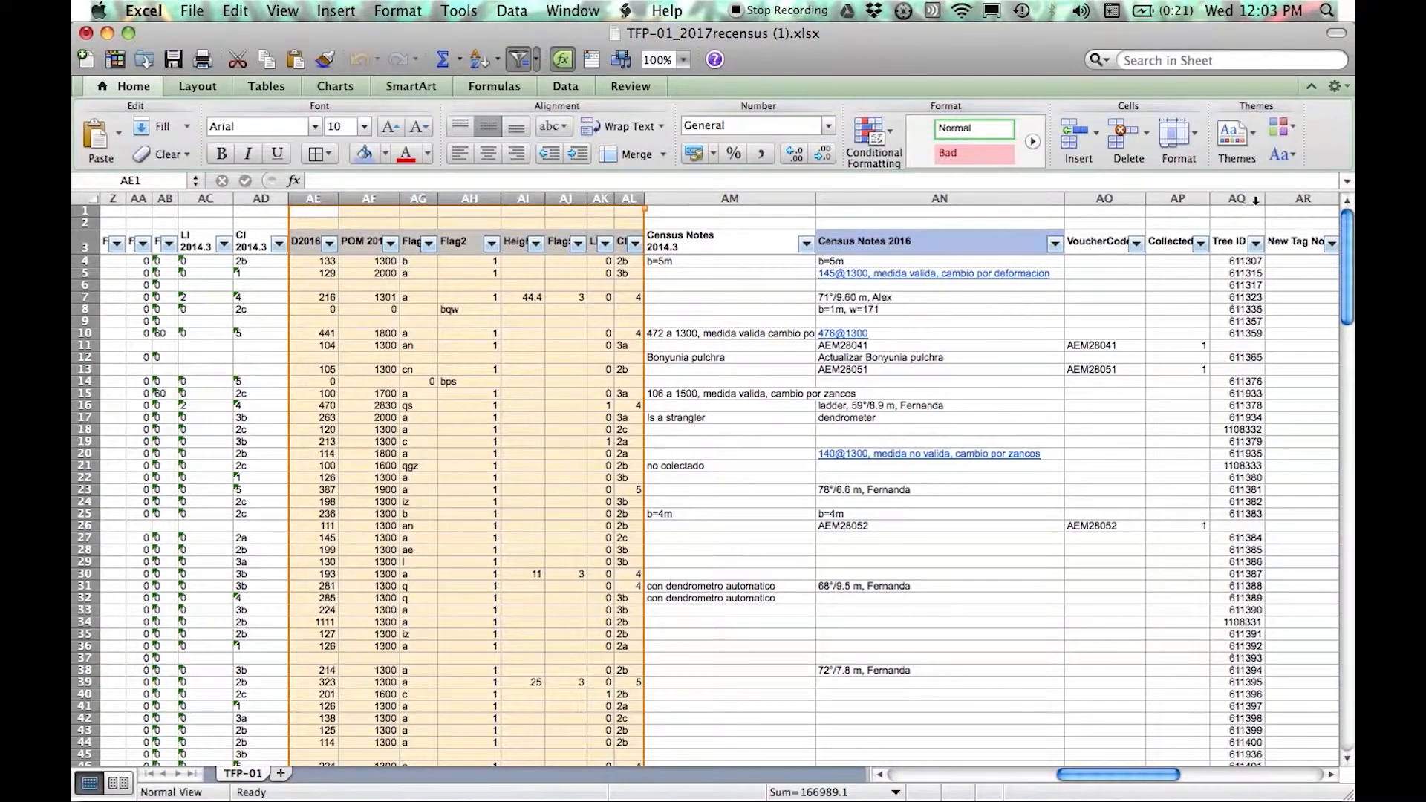
click(1253, 199)
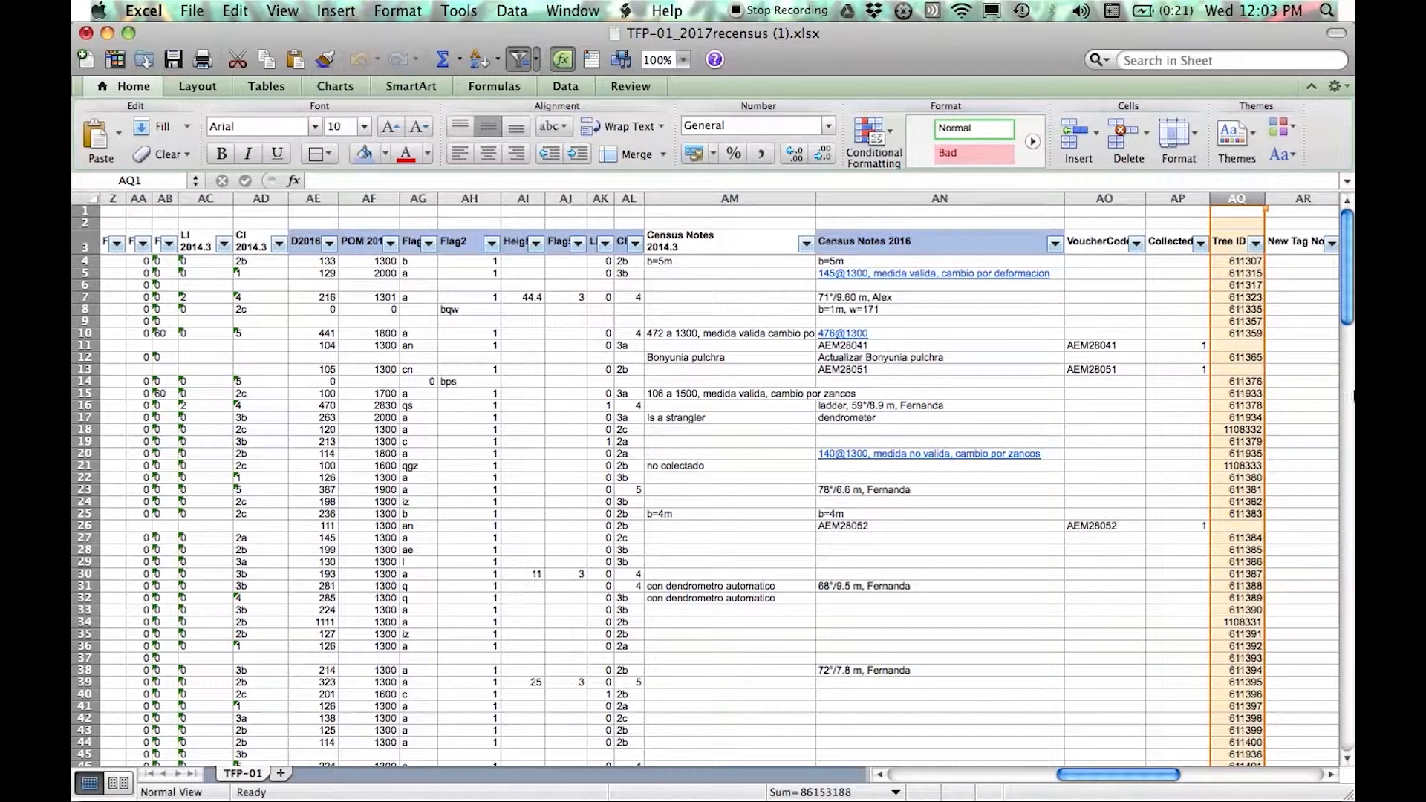
drag(1121, 781, 900, 780)
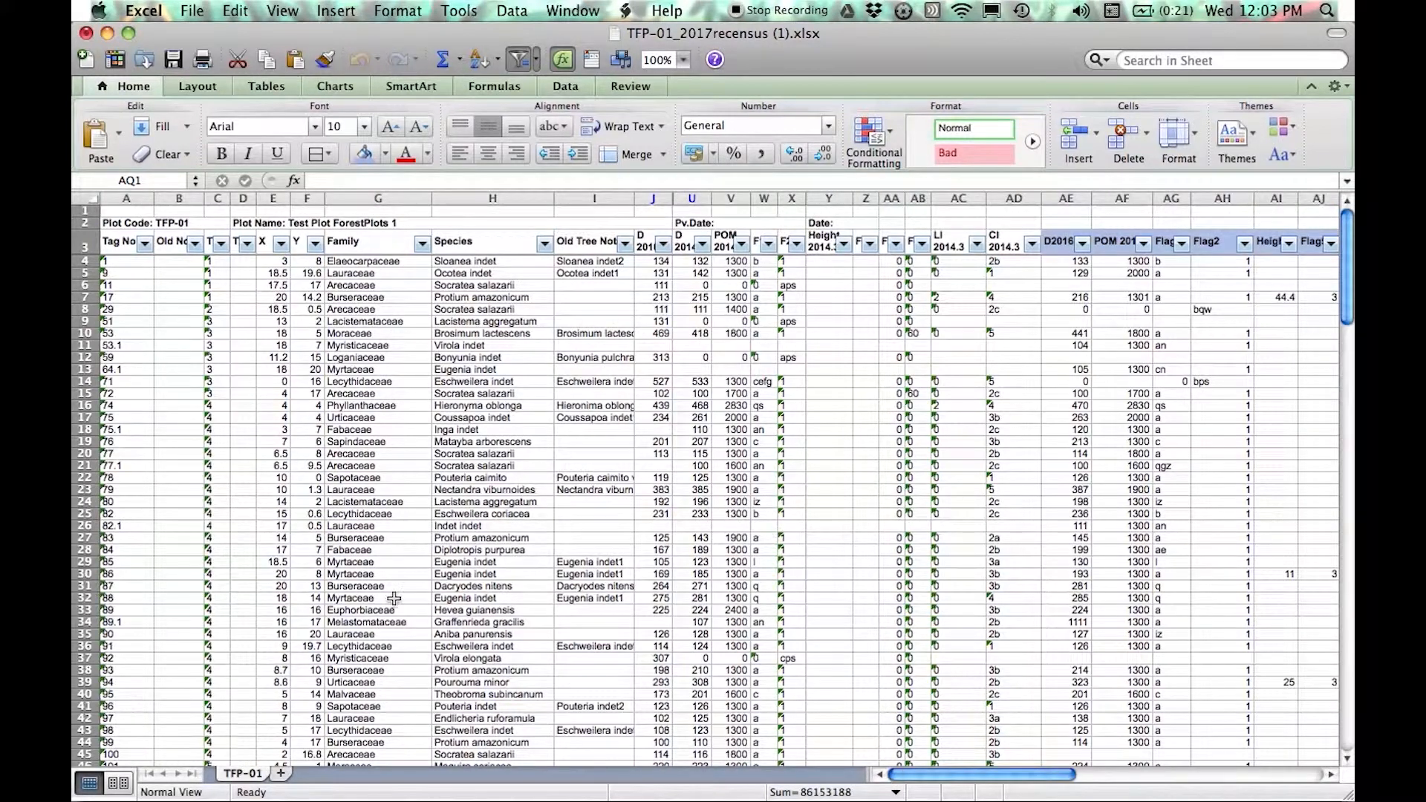
click(450, 594)
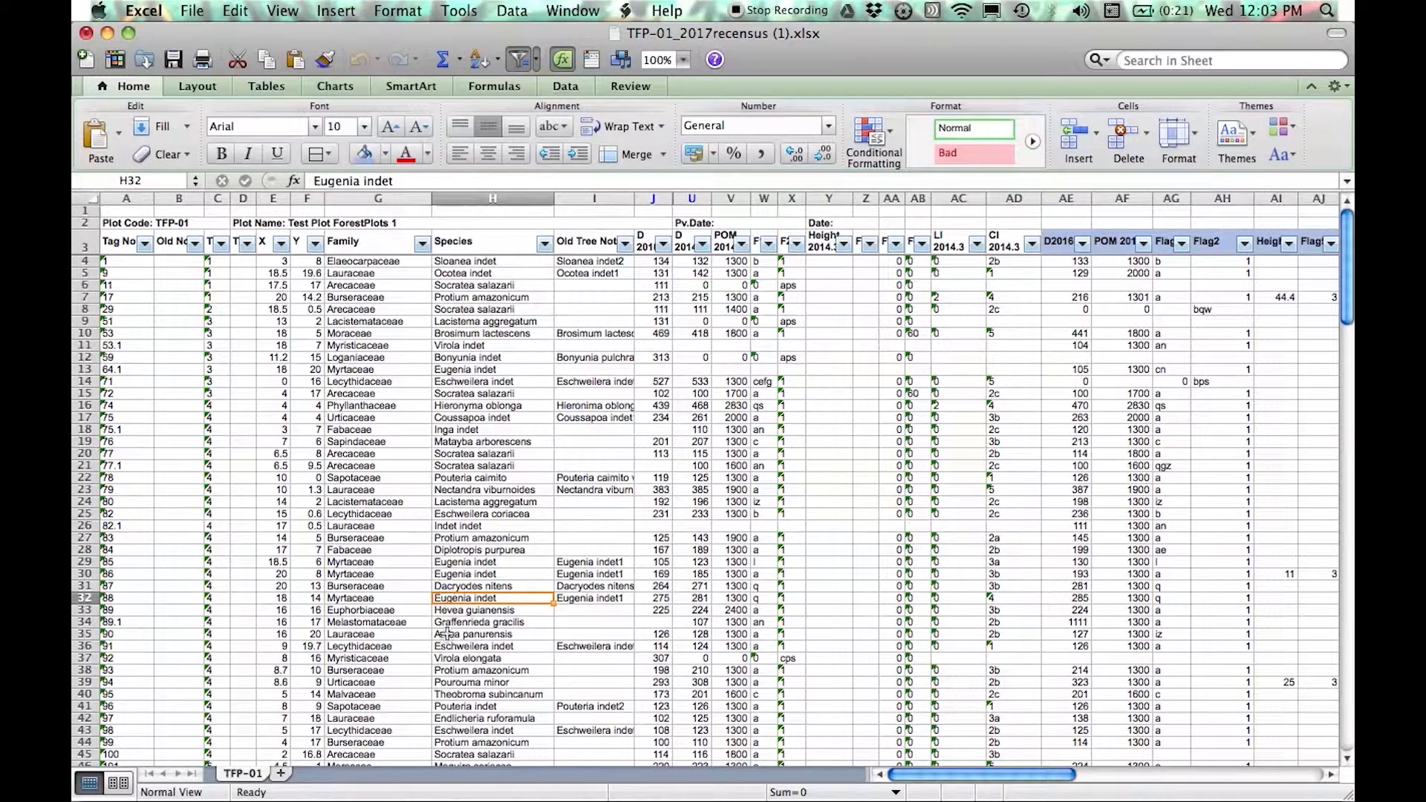
- Create a copy of the TFP-01 sheet at the end of the workbook
right_click(249, 774)
click(305, 670)
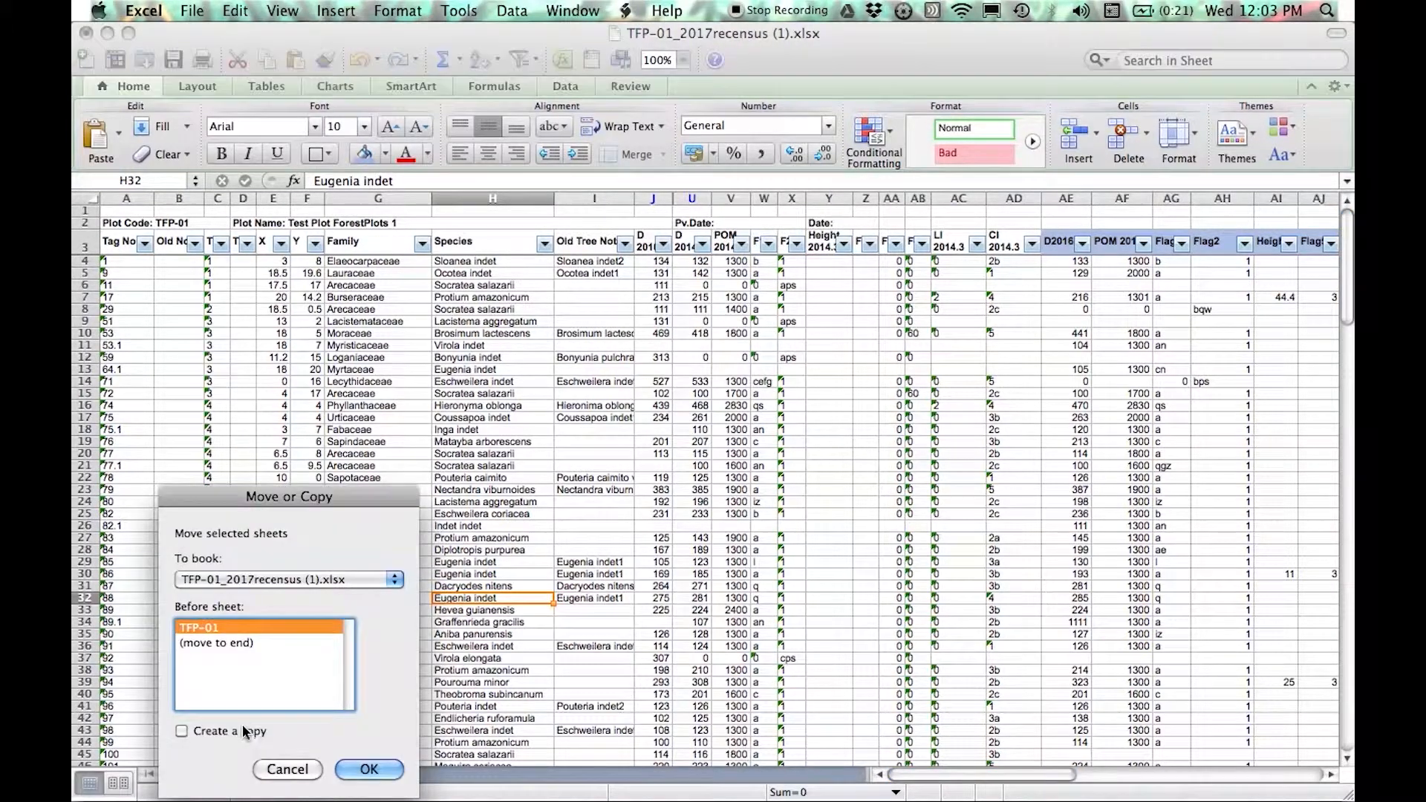
click(202, 731)
click(223, 642)
click(370, 768)
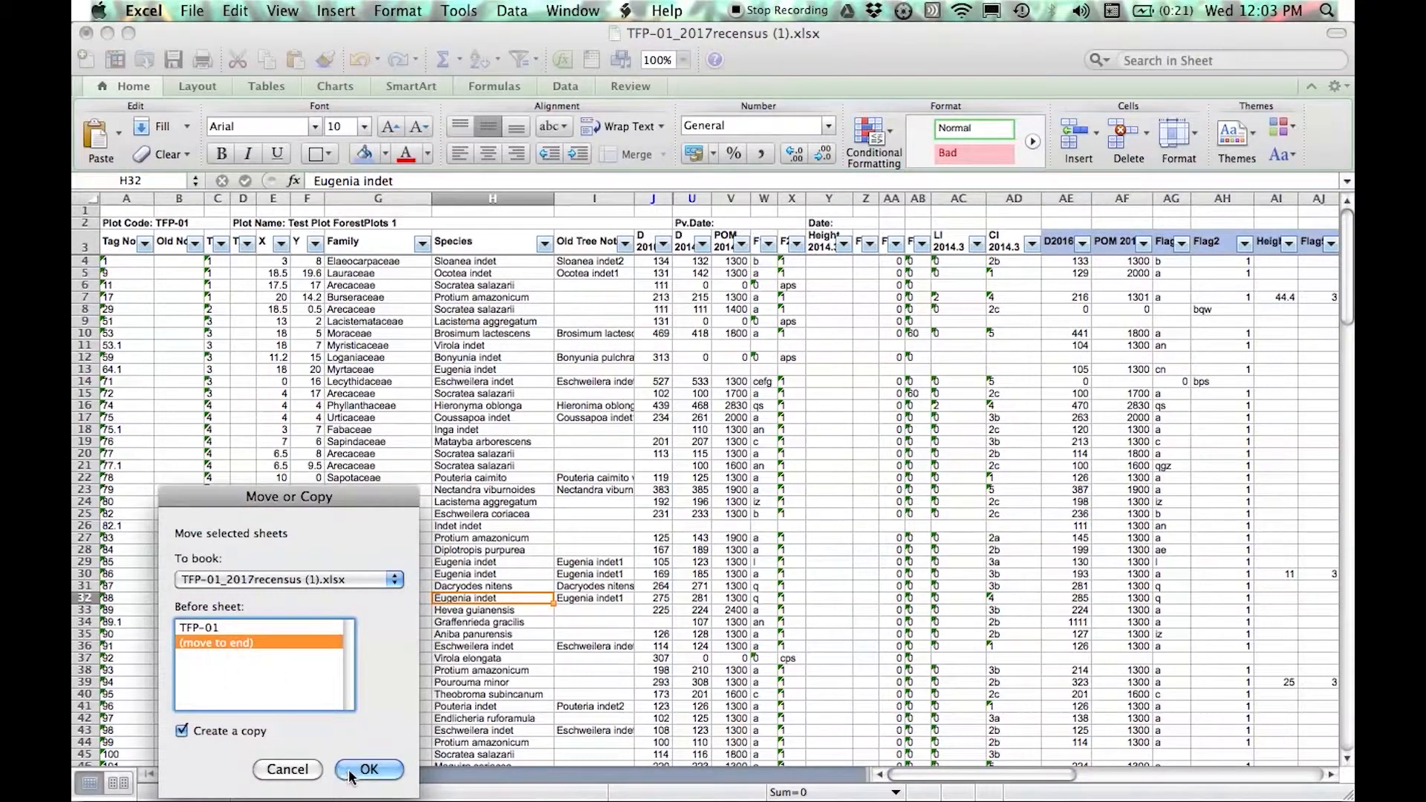
- Rename the copied sheet as coded
right_click(312, 774)
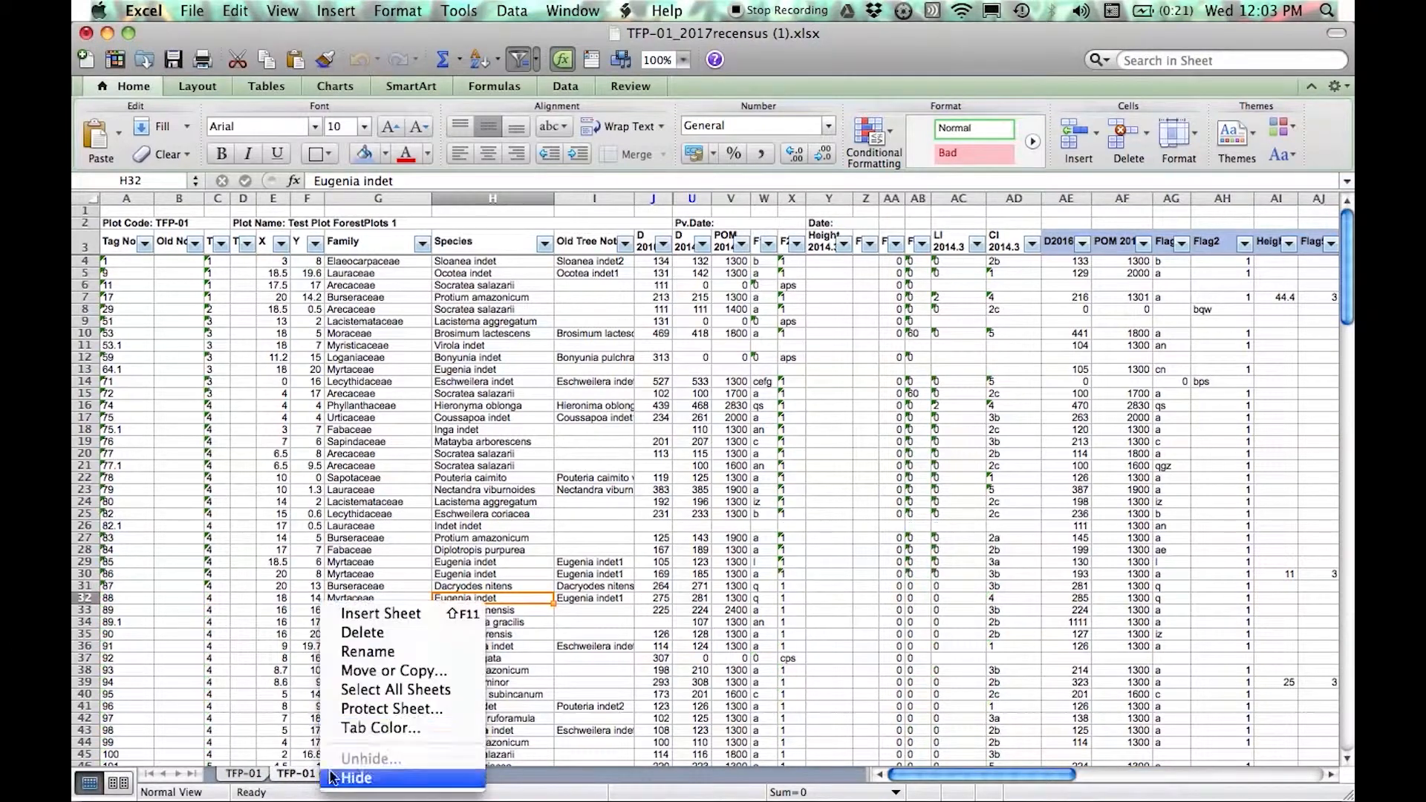
click(372, 649)
text(coded)
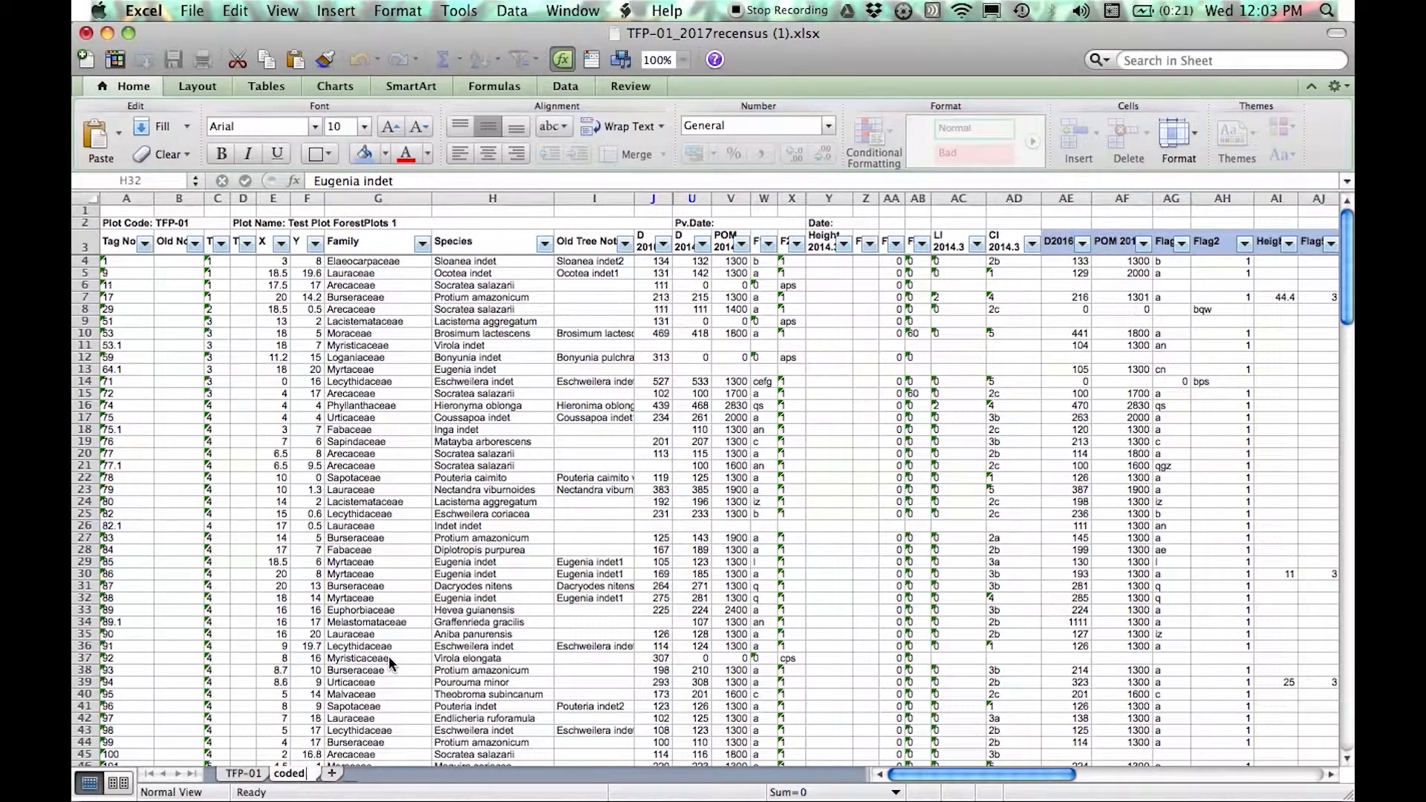
click(401, 525)
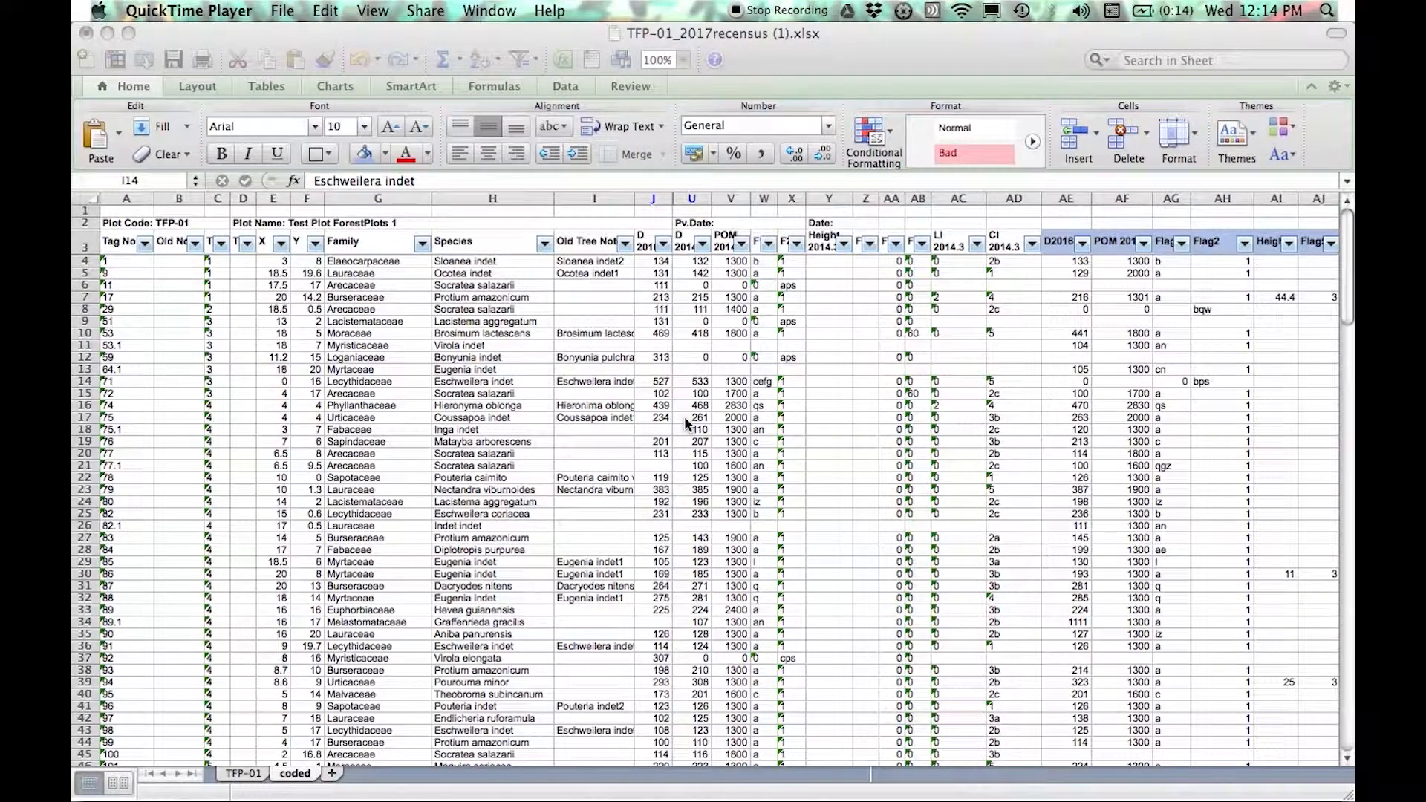
- Copy the tag 76 record in row 19 and examine its measurements and census notes
click(80, 442)
key(super+c)
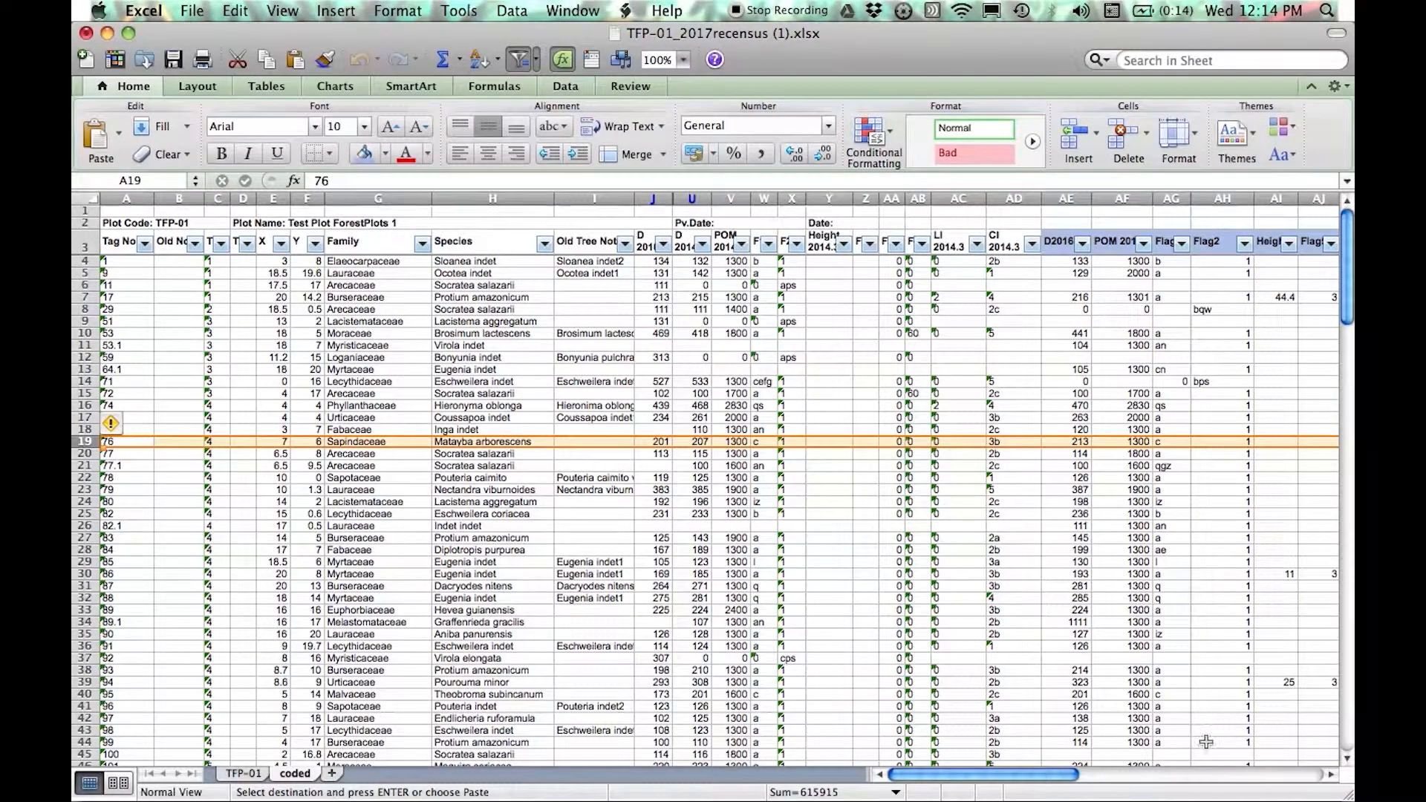
drag(1039, 785, 1082, 775)
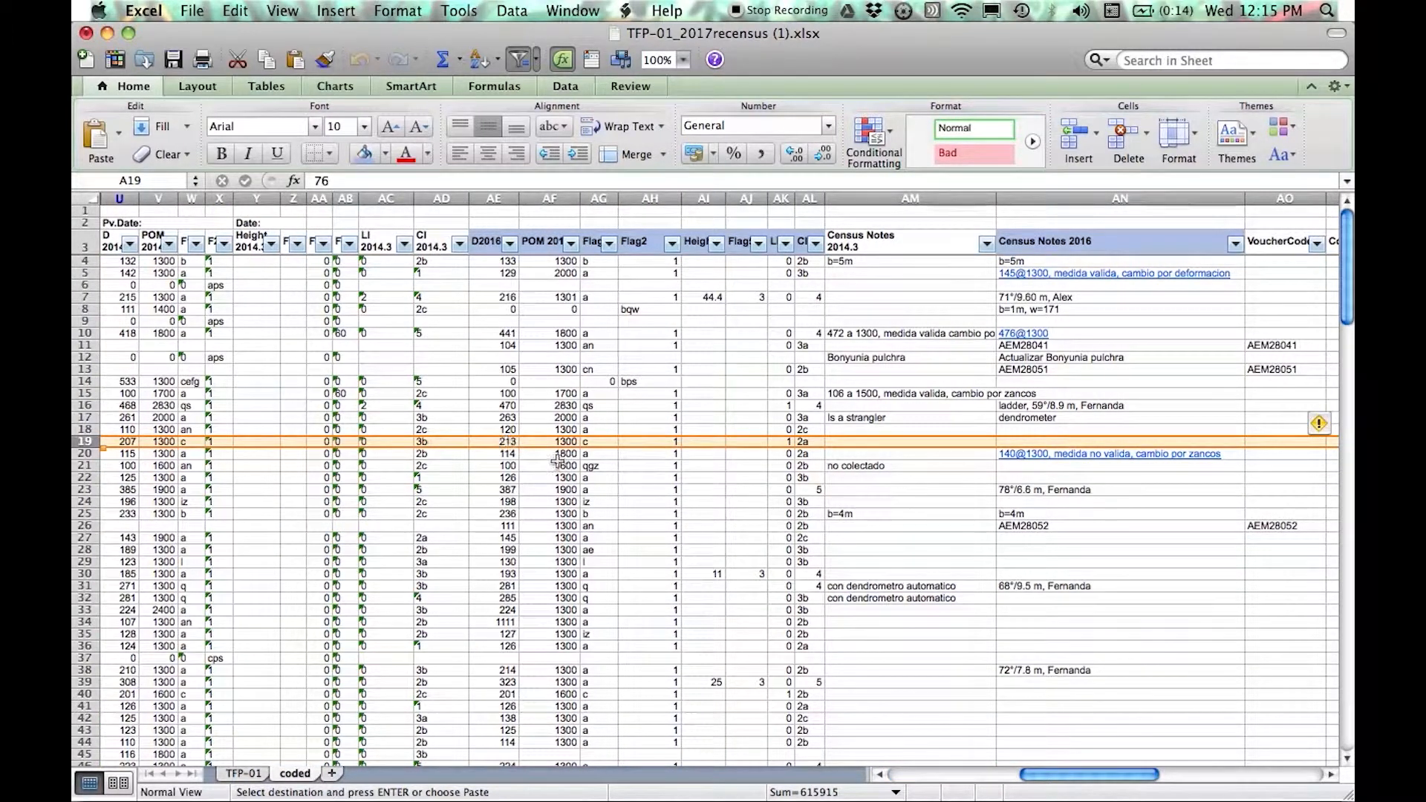
drag(1124, 776, 942, 778)
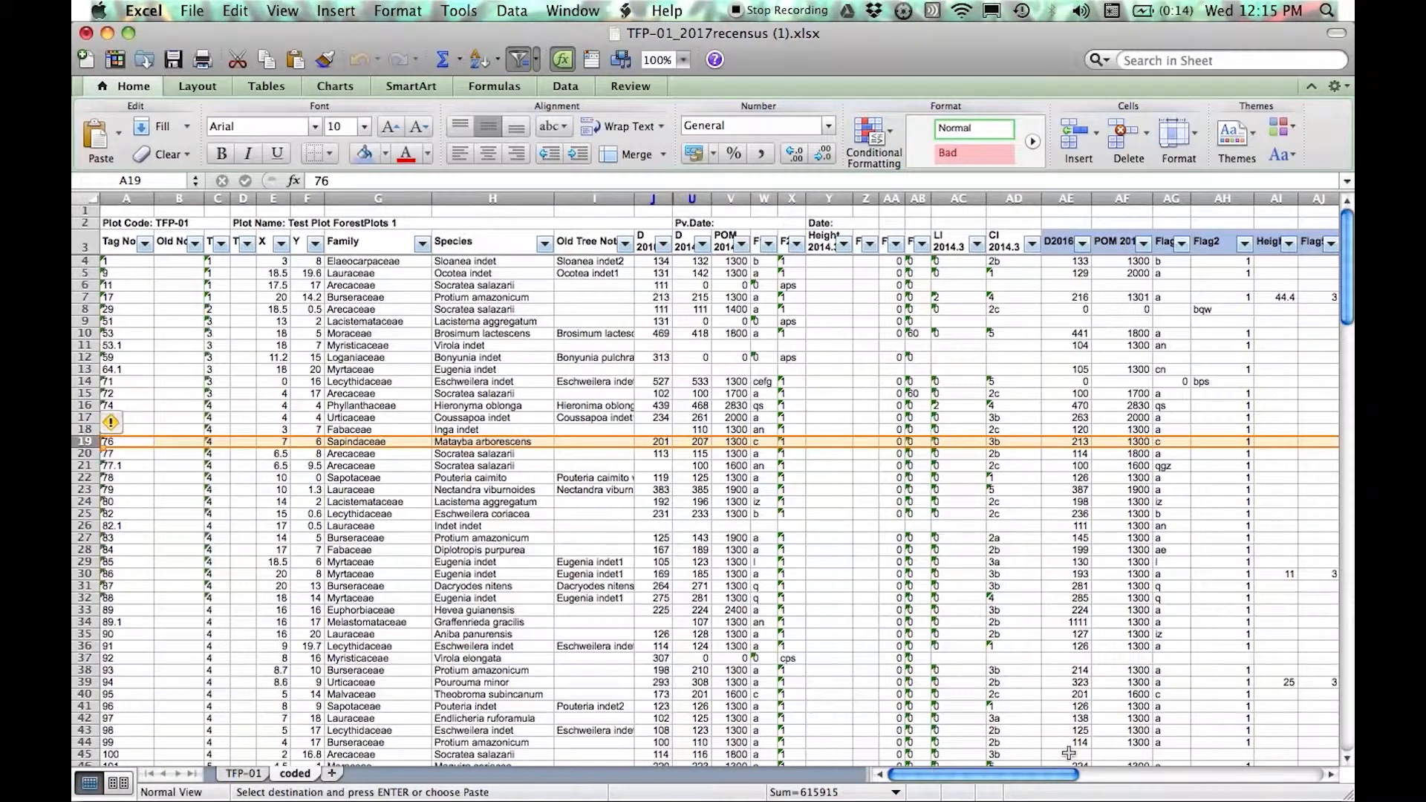
- Check the tag 76 row in TFP-01_fieldsheet2017.pdf in Preview and return to the Excel workbook
key(F3)
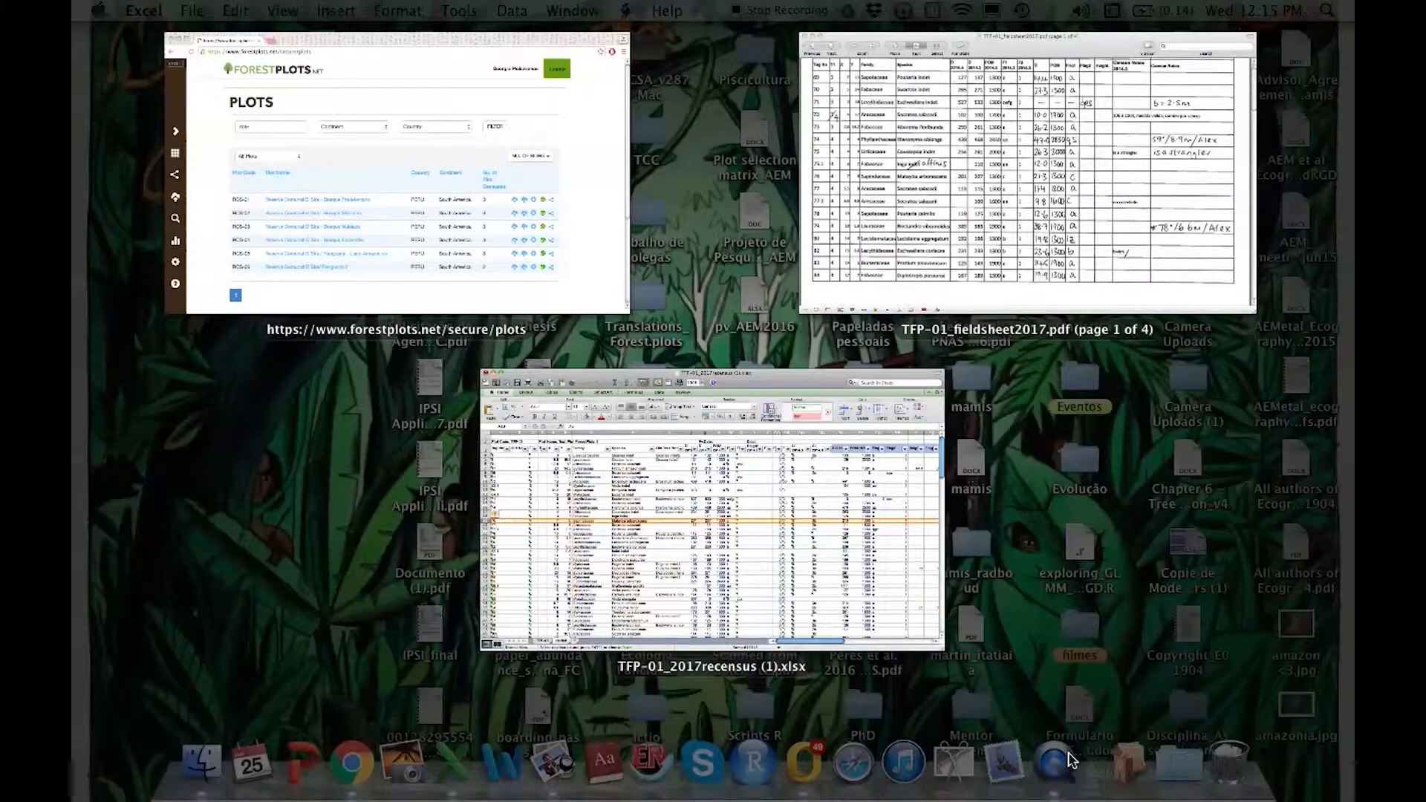
click(996, 258)
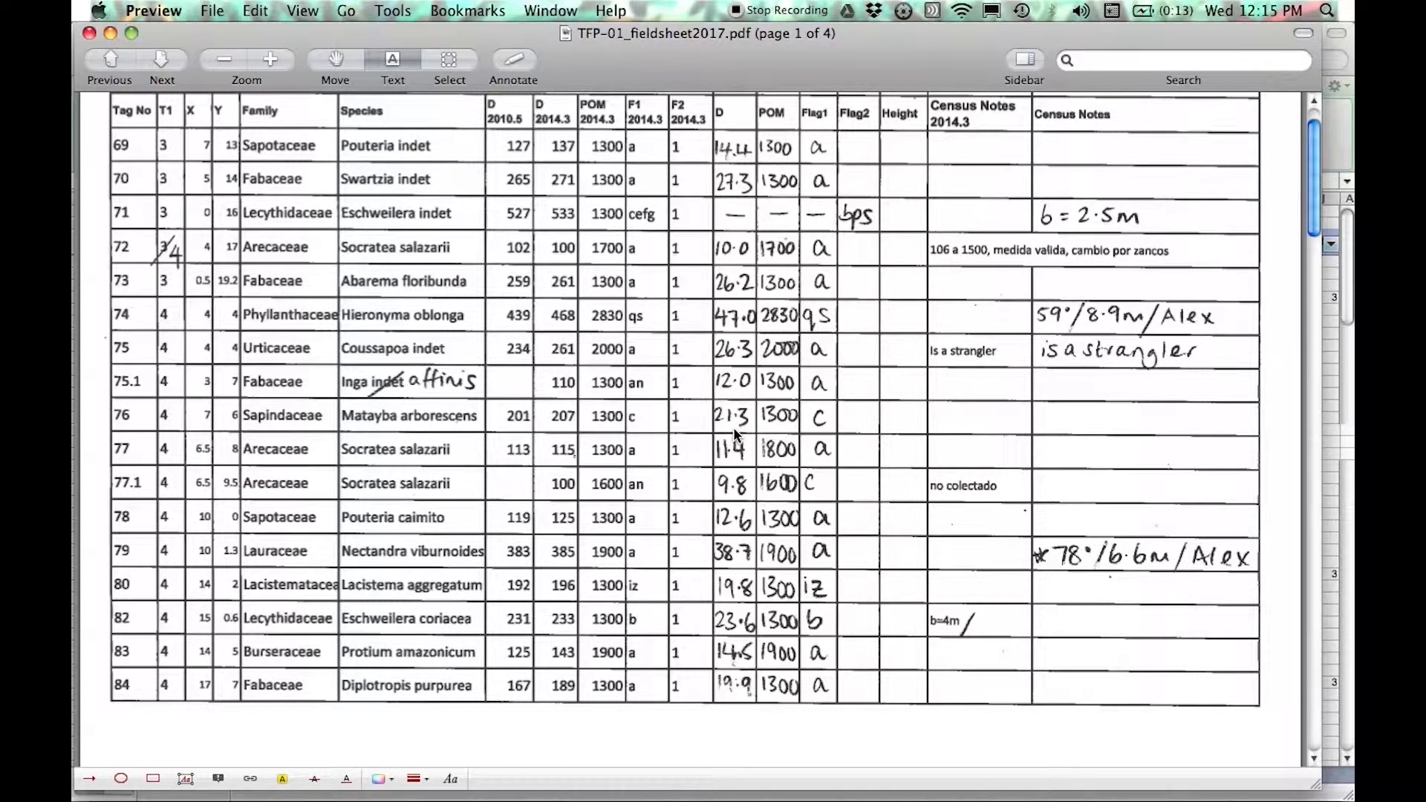
key(F3)
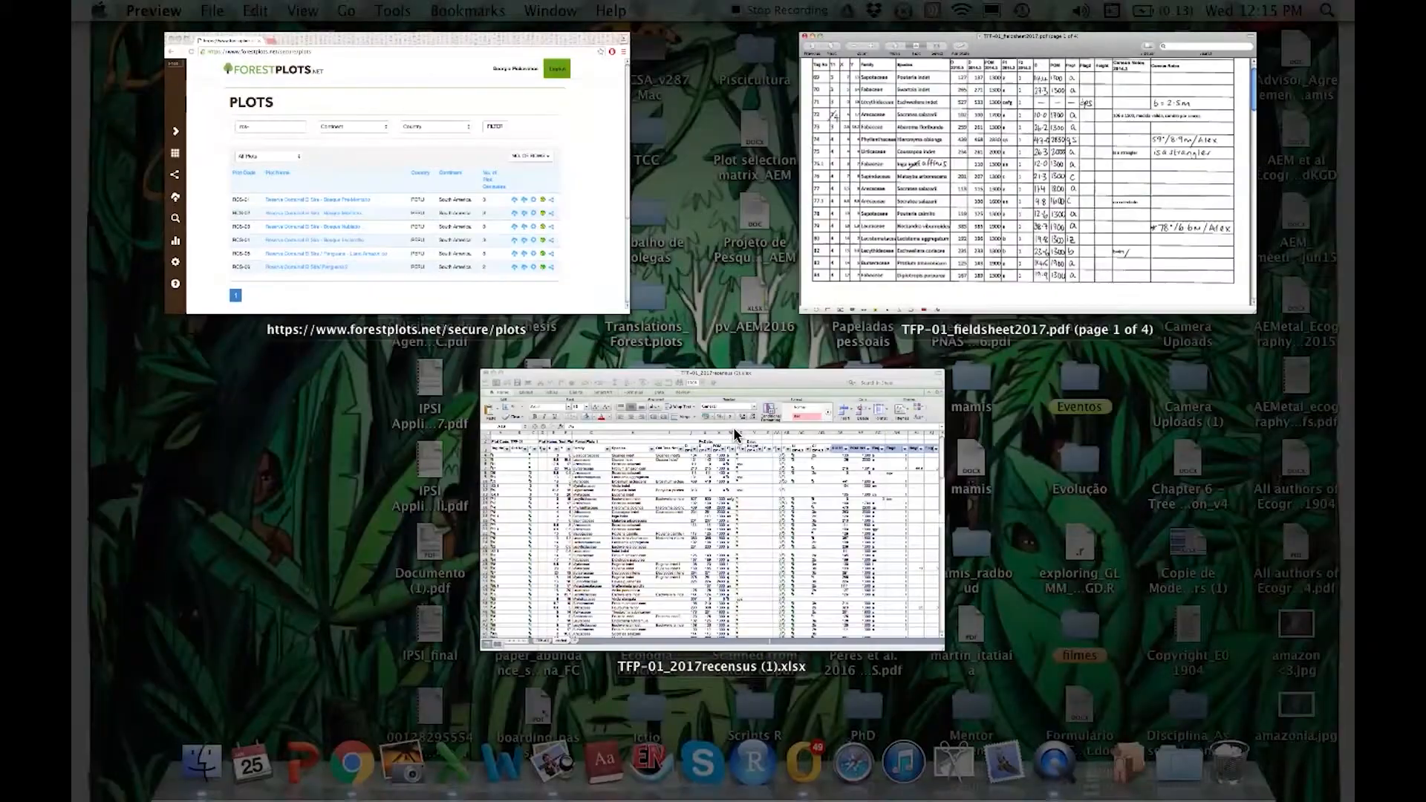
click(751, 527)
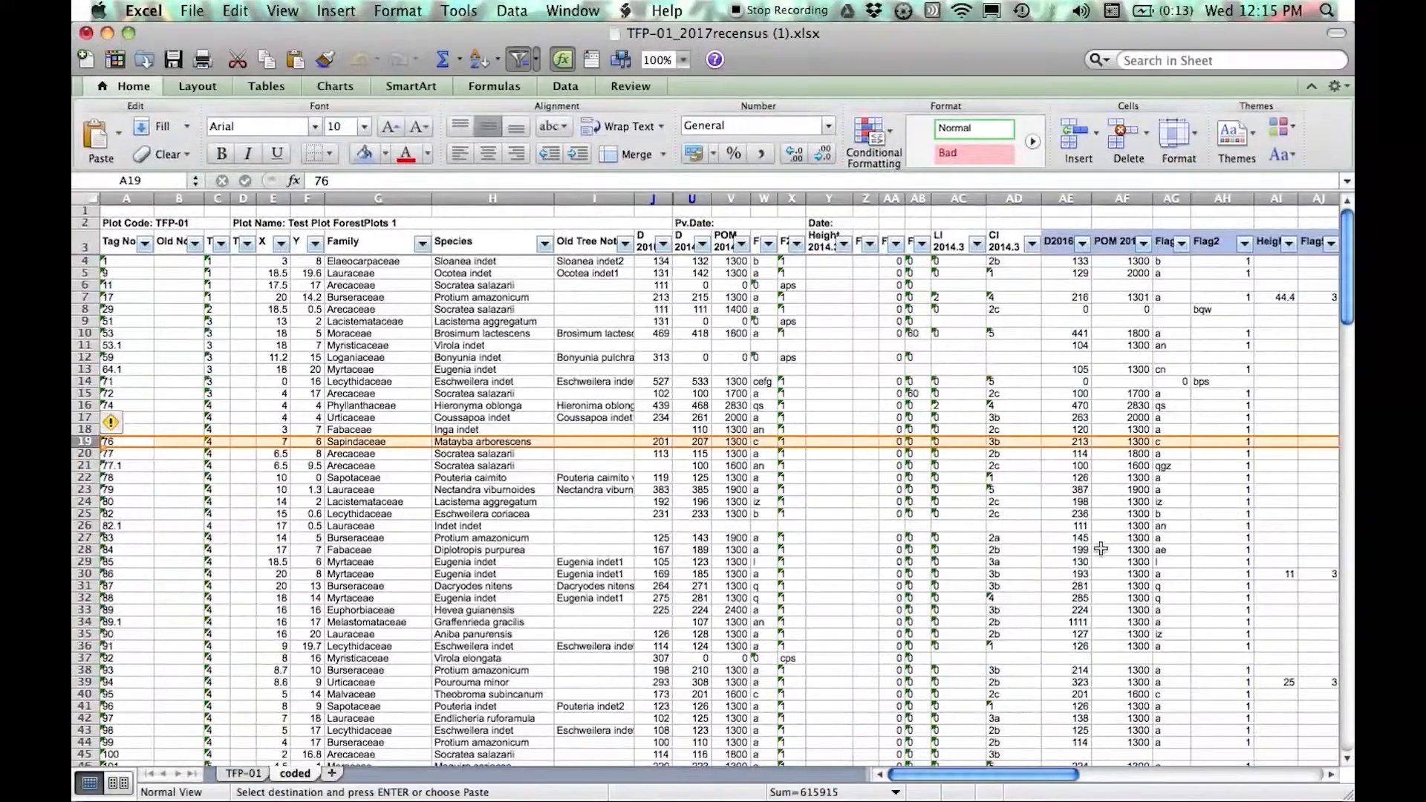
- Copy the Tree ID of the tag 76 record in cell AQ19
scroll(1142, 777, right, 1)
drag(1142, 777, 923, 784)
drag(941, 777, 1099, 779)
click(1167, 441)
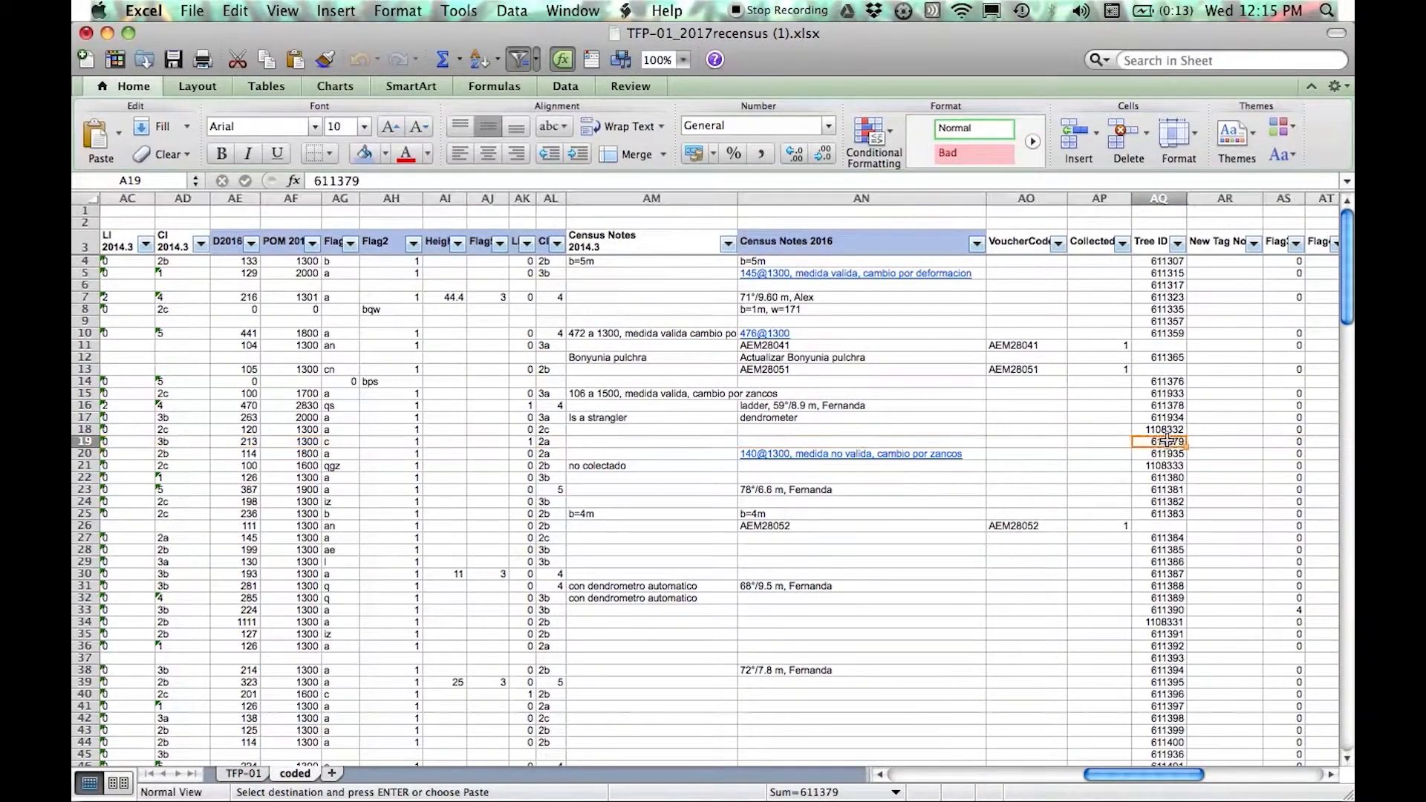
right_click(1169, 442)
click(1061, 405)
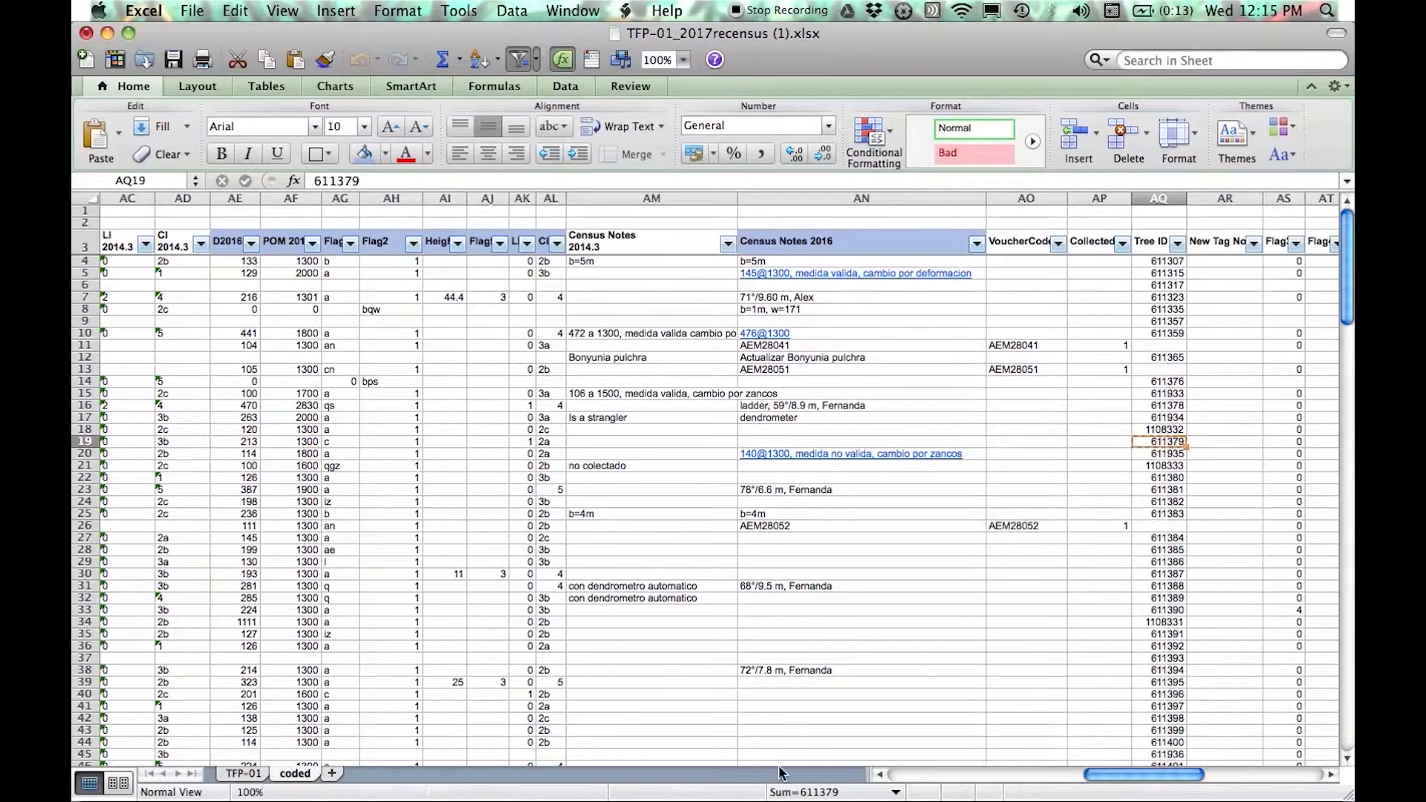
- Switch to ForestPlots.net in Chrome and open the vegetation list of plot RCS-01
key(ctrl+Up)
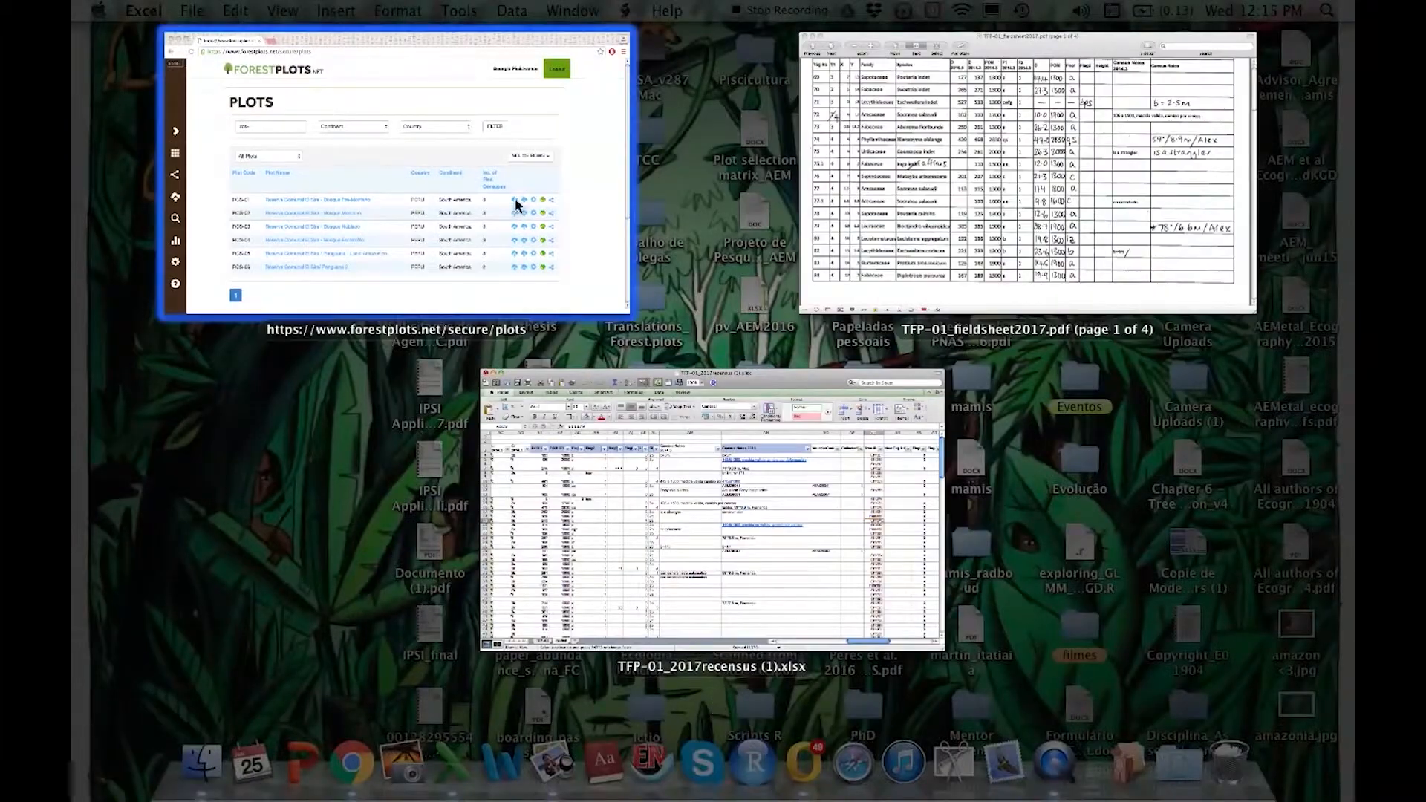
click(389, 82)
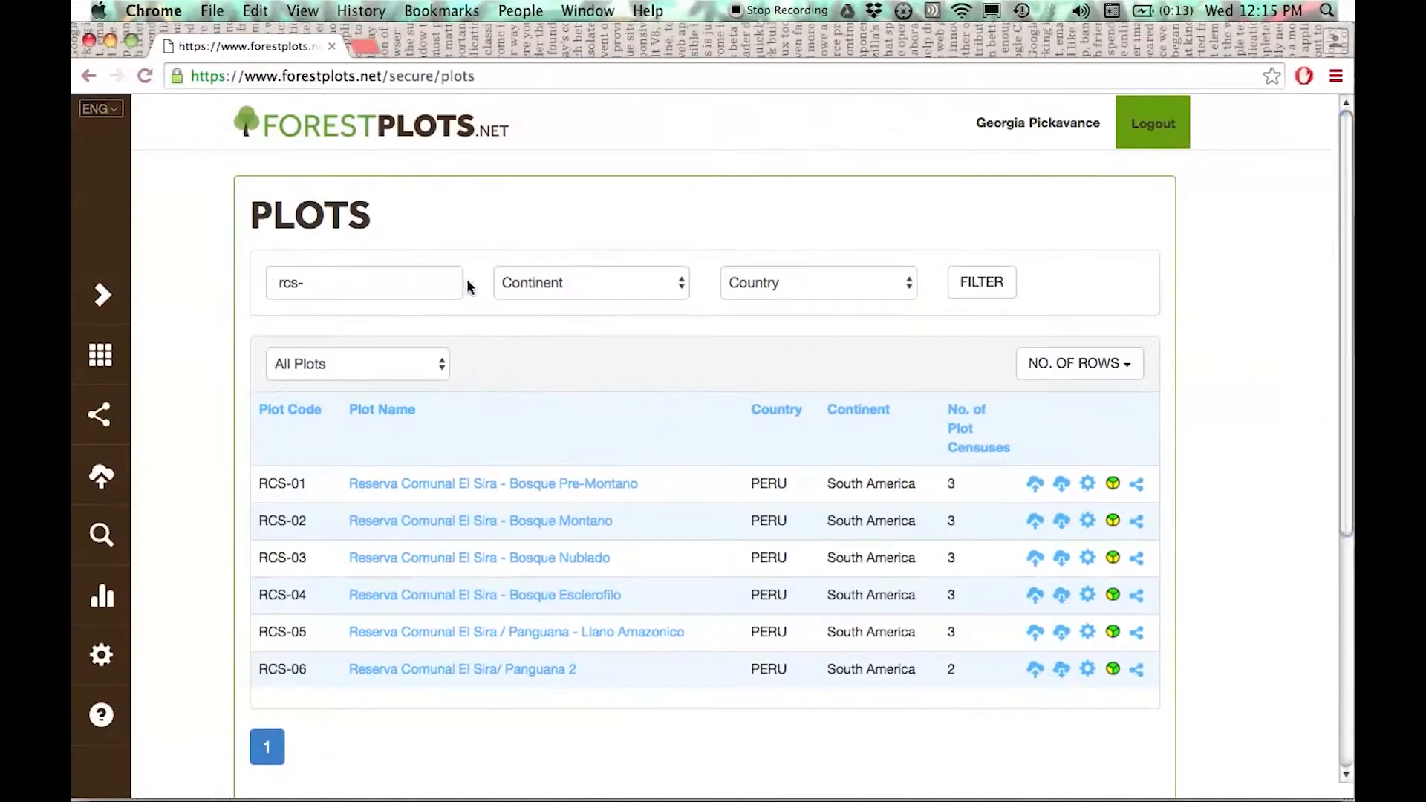
click(439, 484)
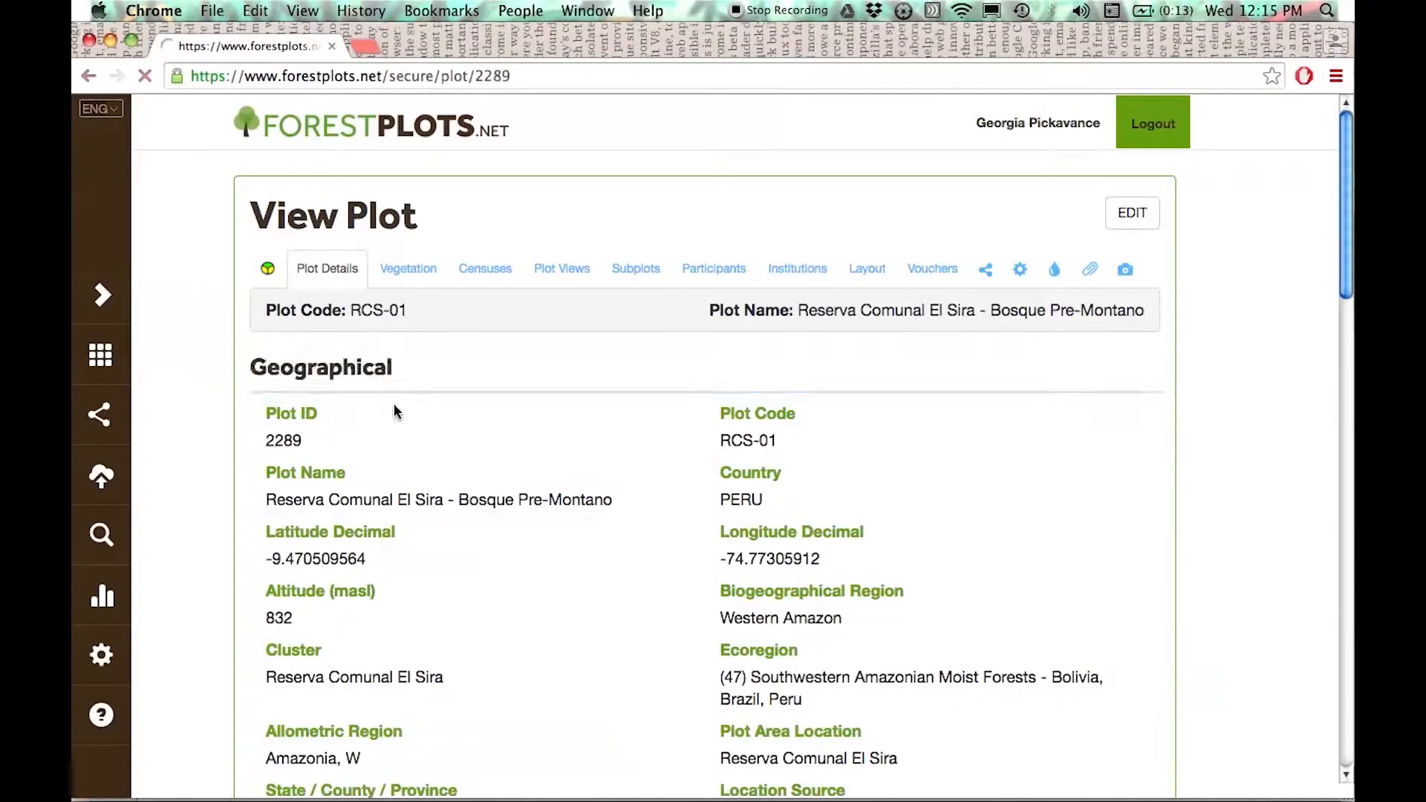
click(414, 269)
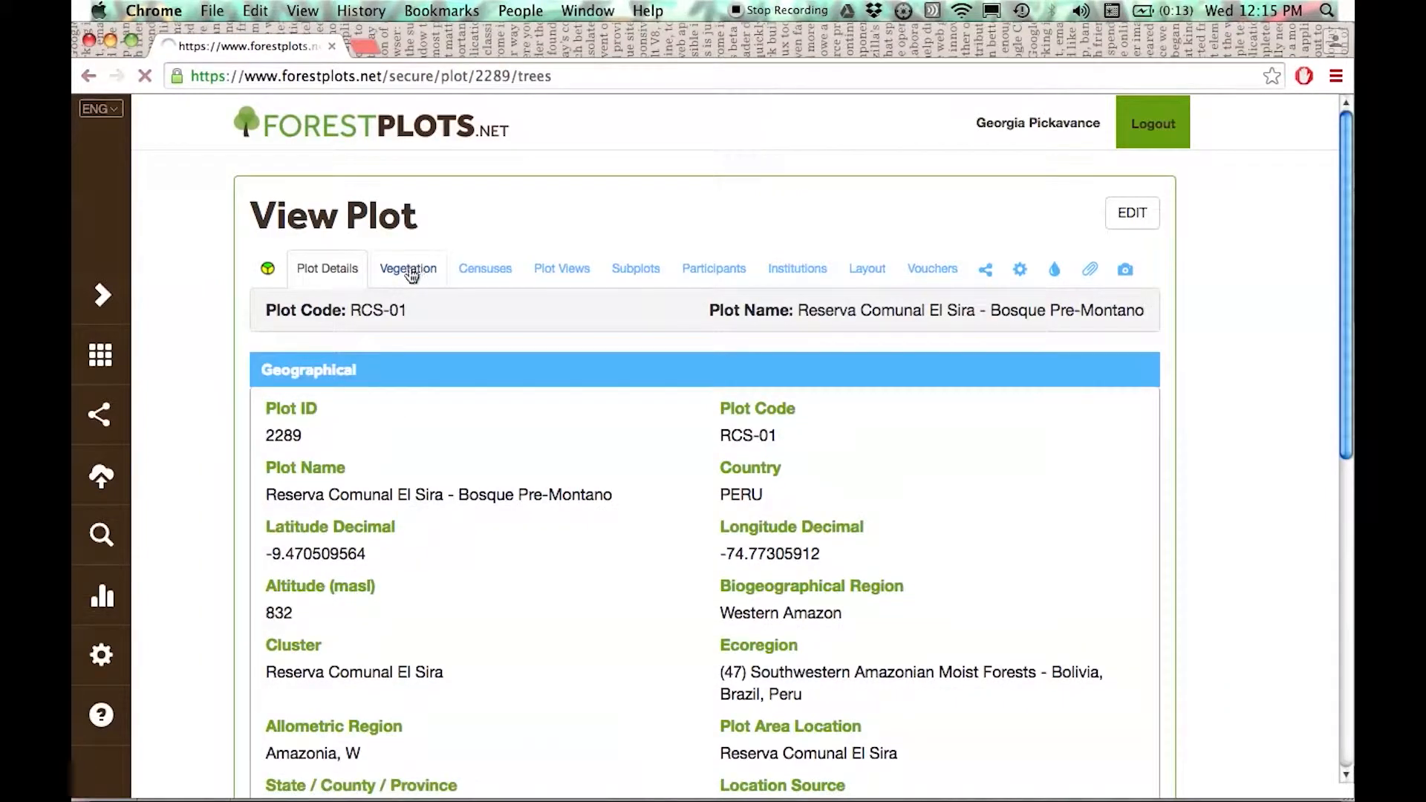
- Filter the plot's trees by the pasted Tree ID 611379 and open the matching tree's details
drag(379, 388, 223, 370)
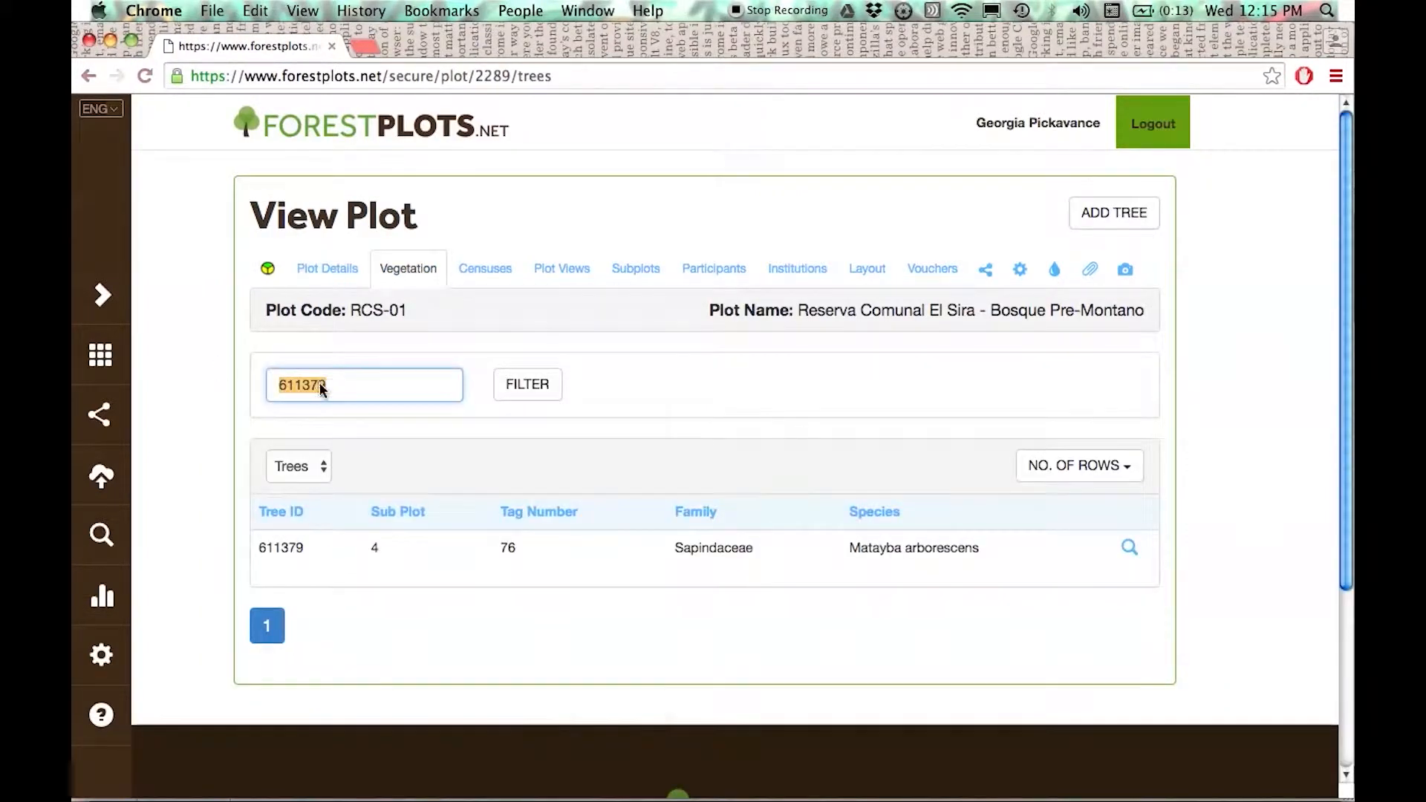
right_click(320, 387)
click(373, 512)
click(530, 384)
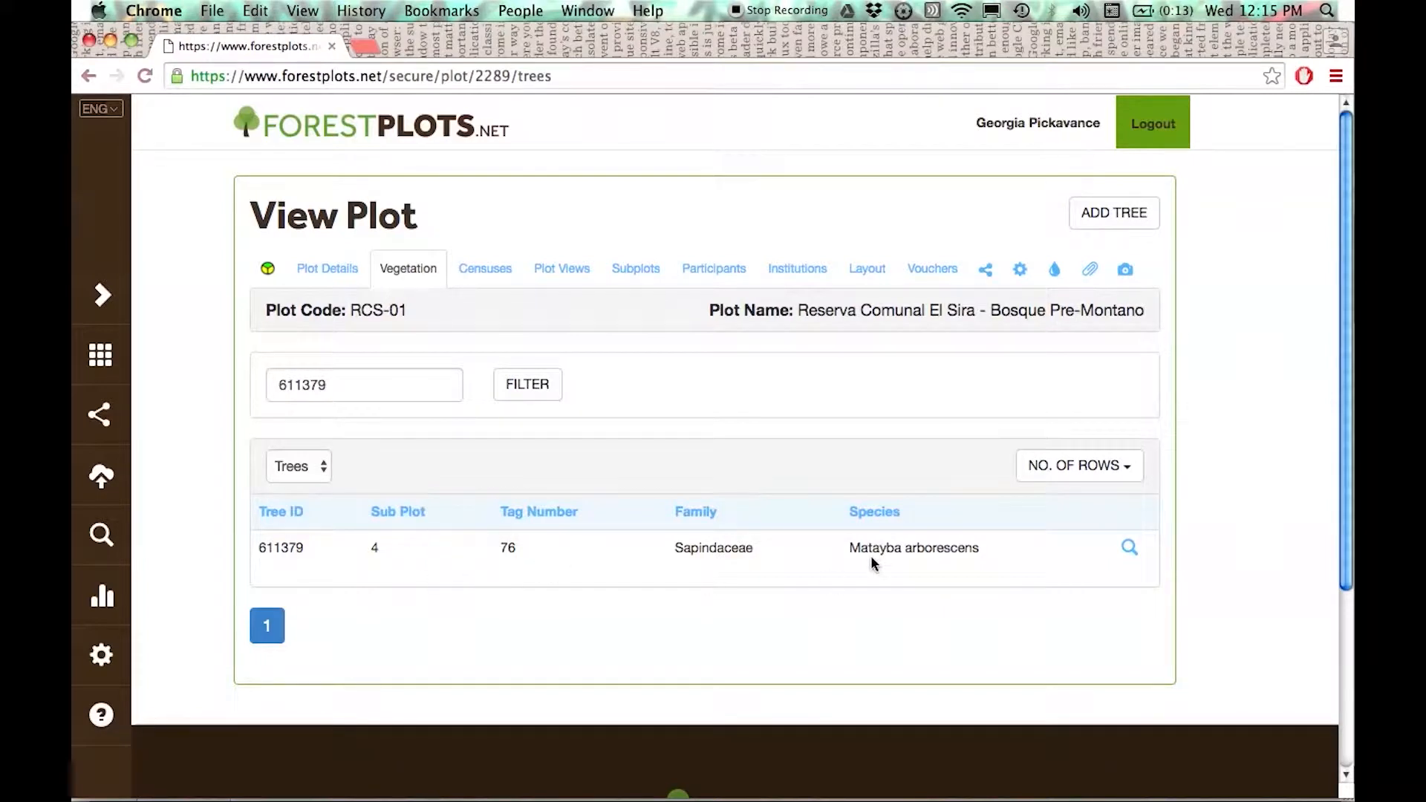
click(1128, 549)
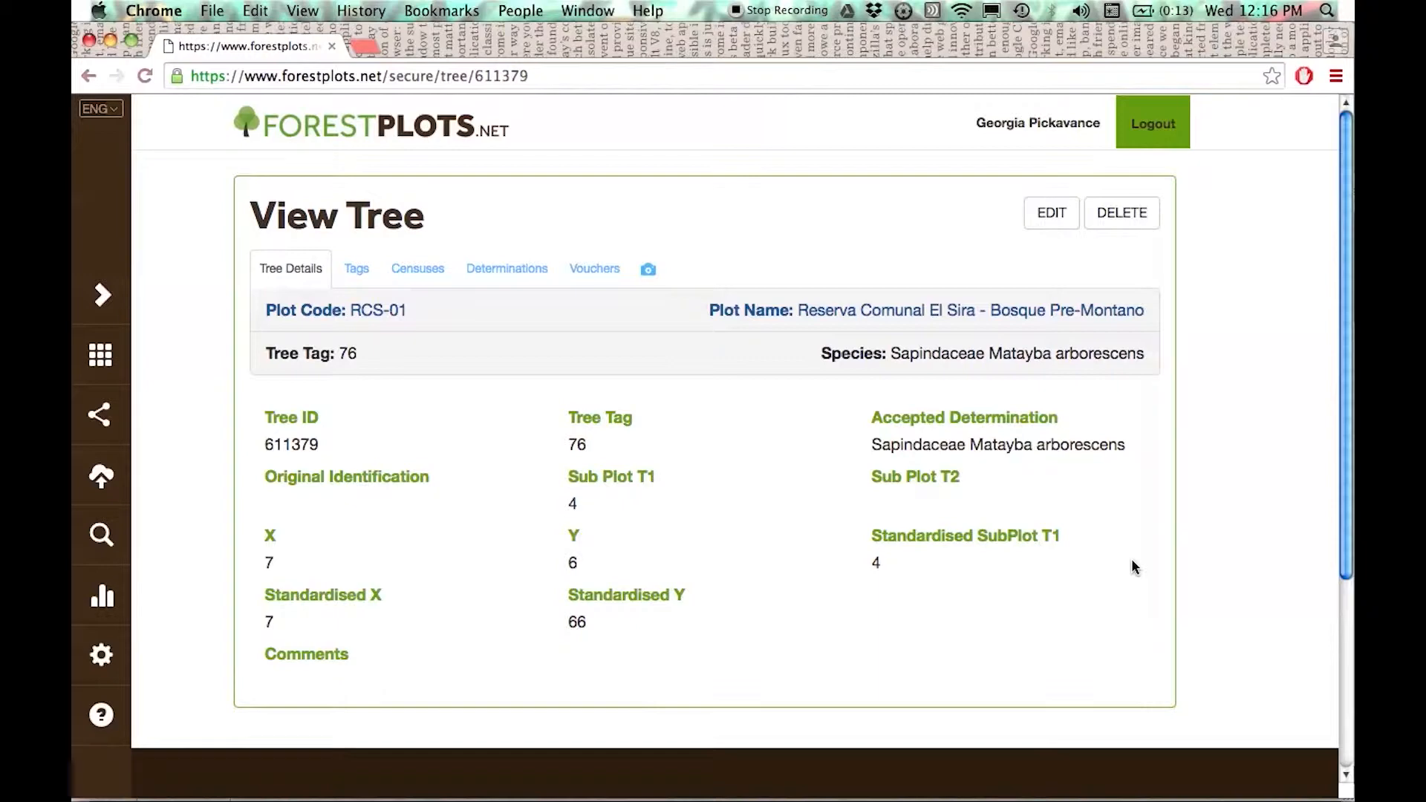
click(756, 13)
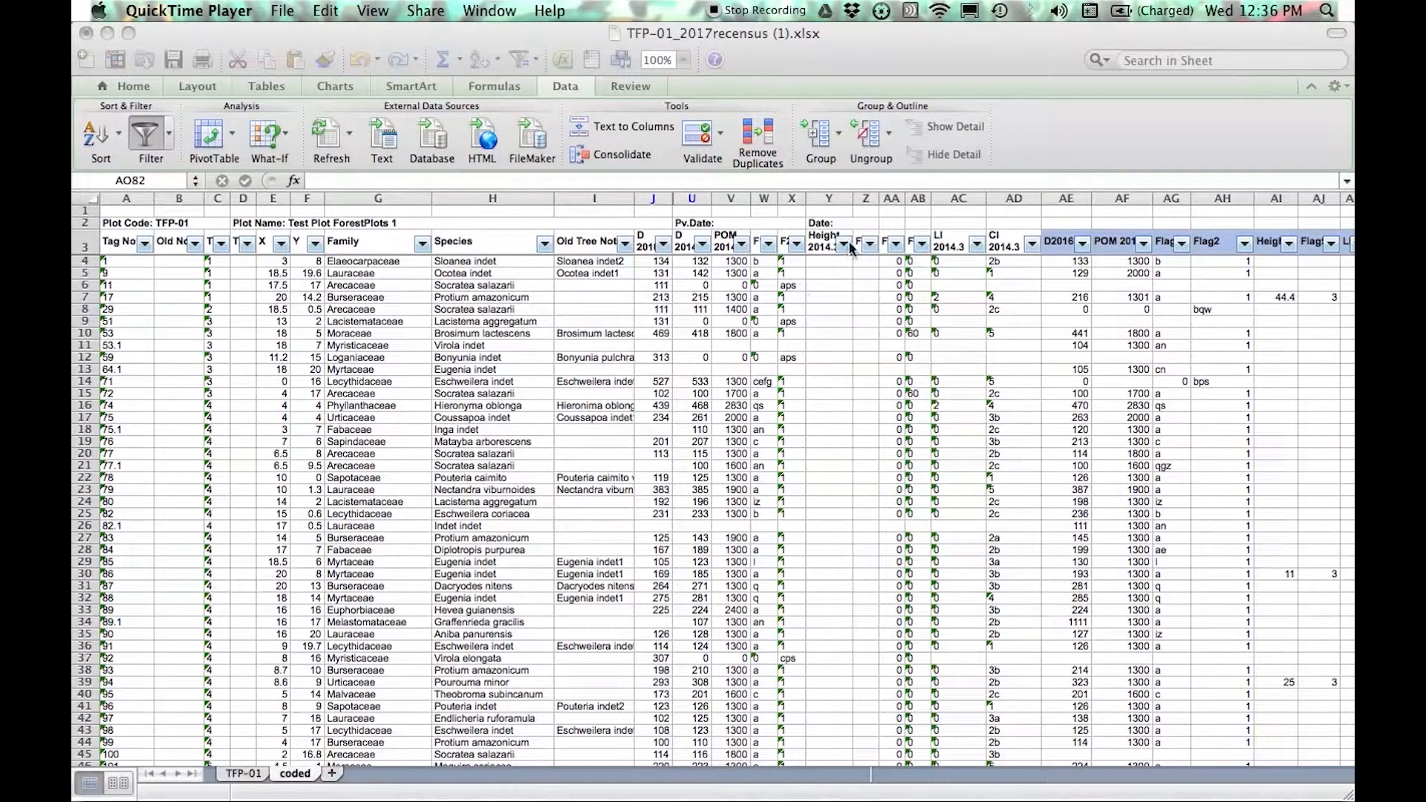
- Filter the F2 2014.3 column of the coded sheet to show only records with value 1
click(772, 283)
click(797, 244)
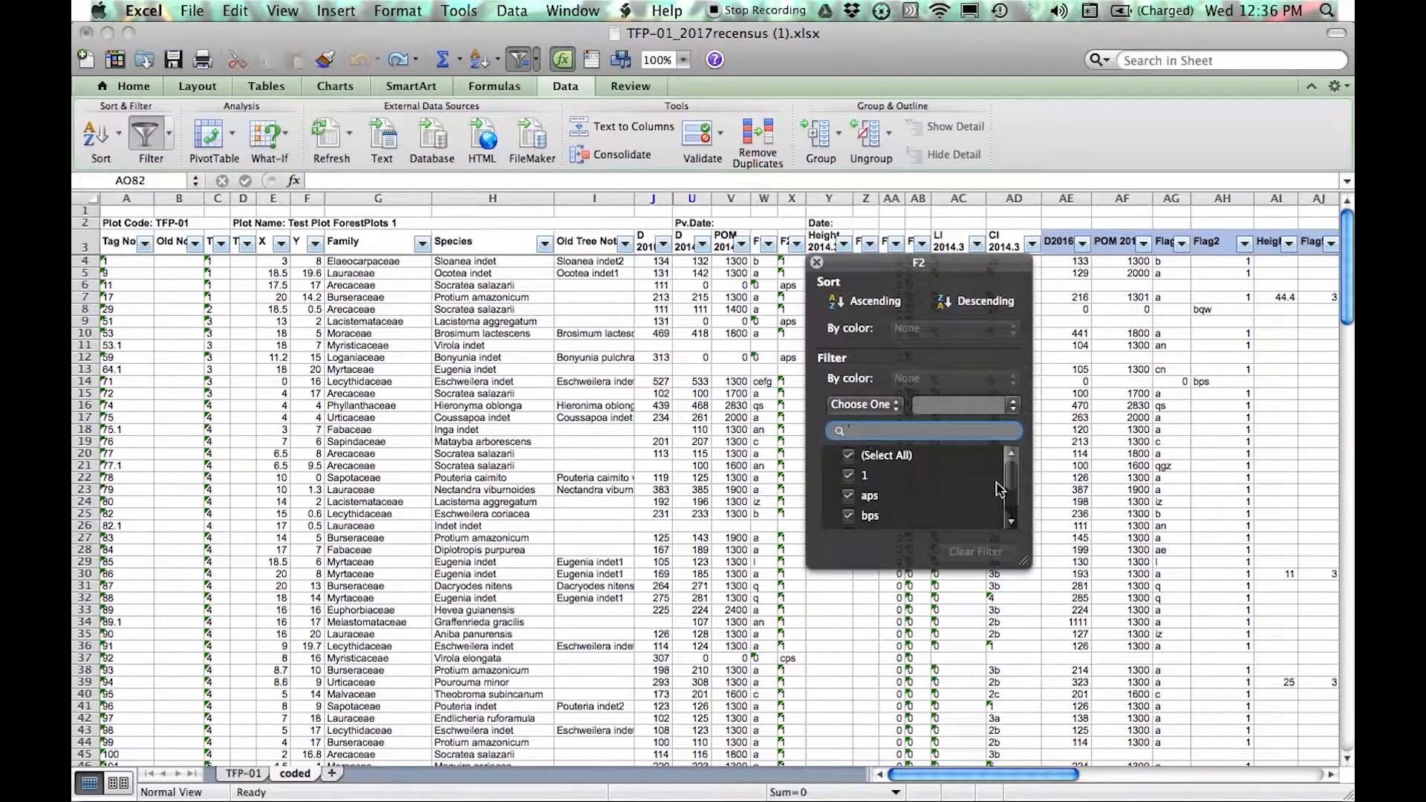
click(882, 459)
click(862, 477)
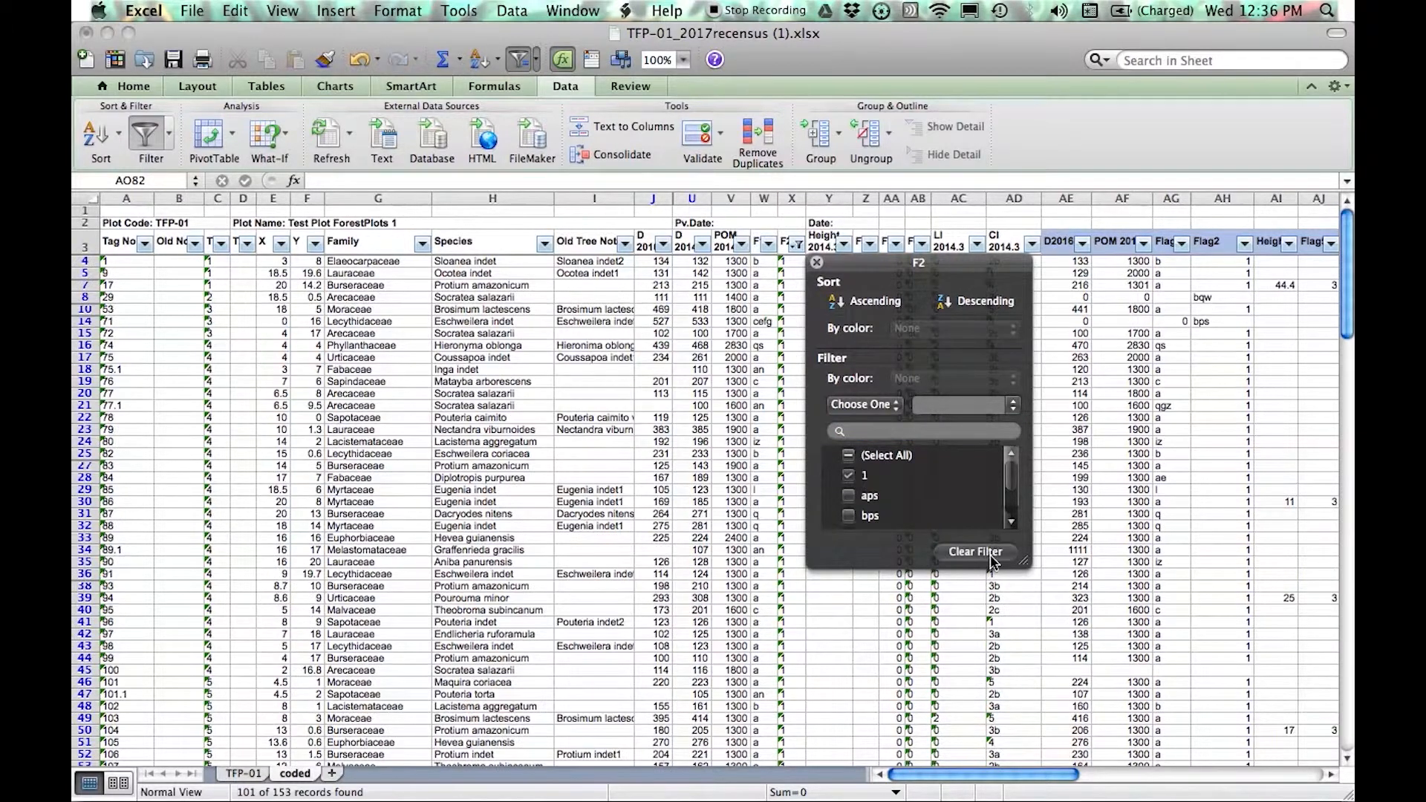
click(1154, 476)
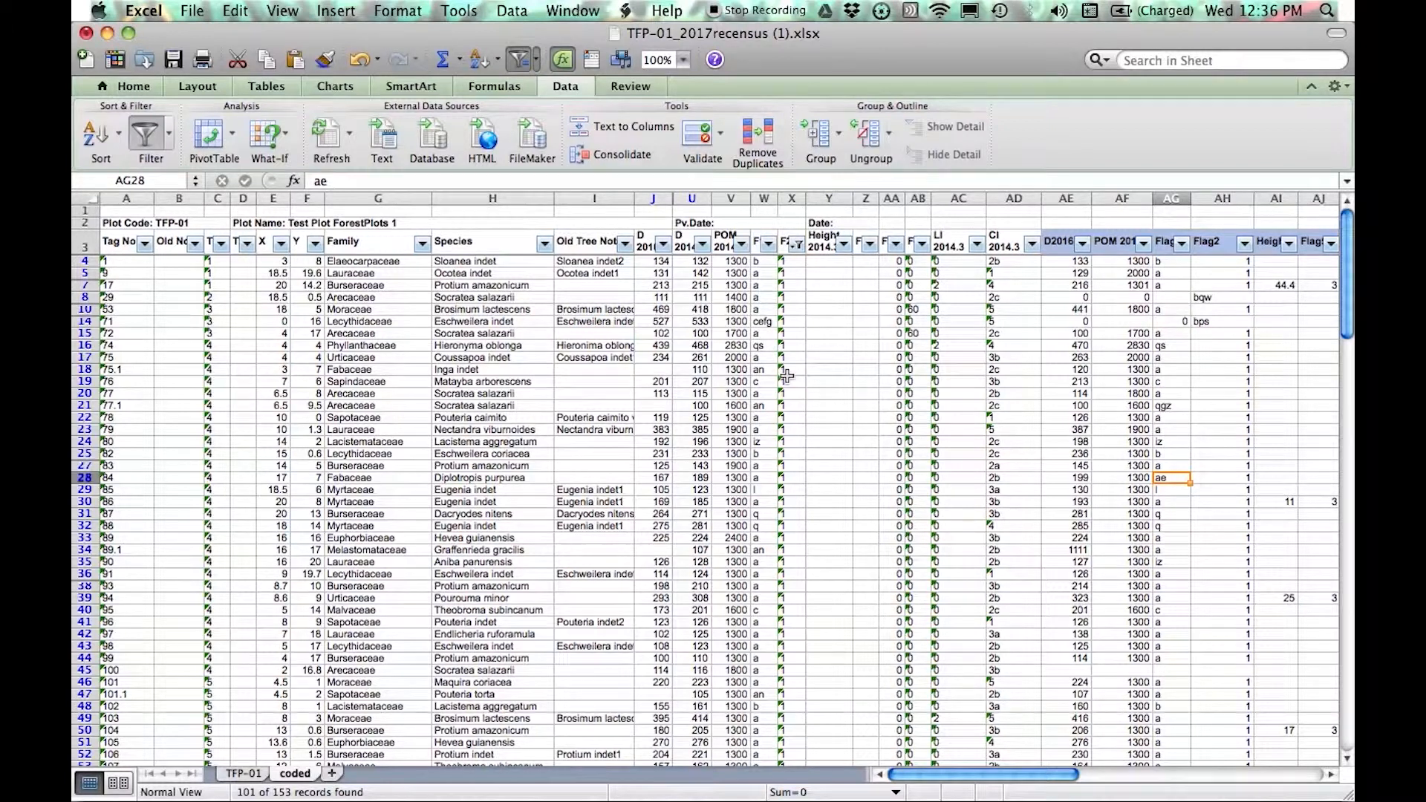
- Filter the D2016 column to show only blanks and review the remaining records' 2016 flags
click(1082, 243)
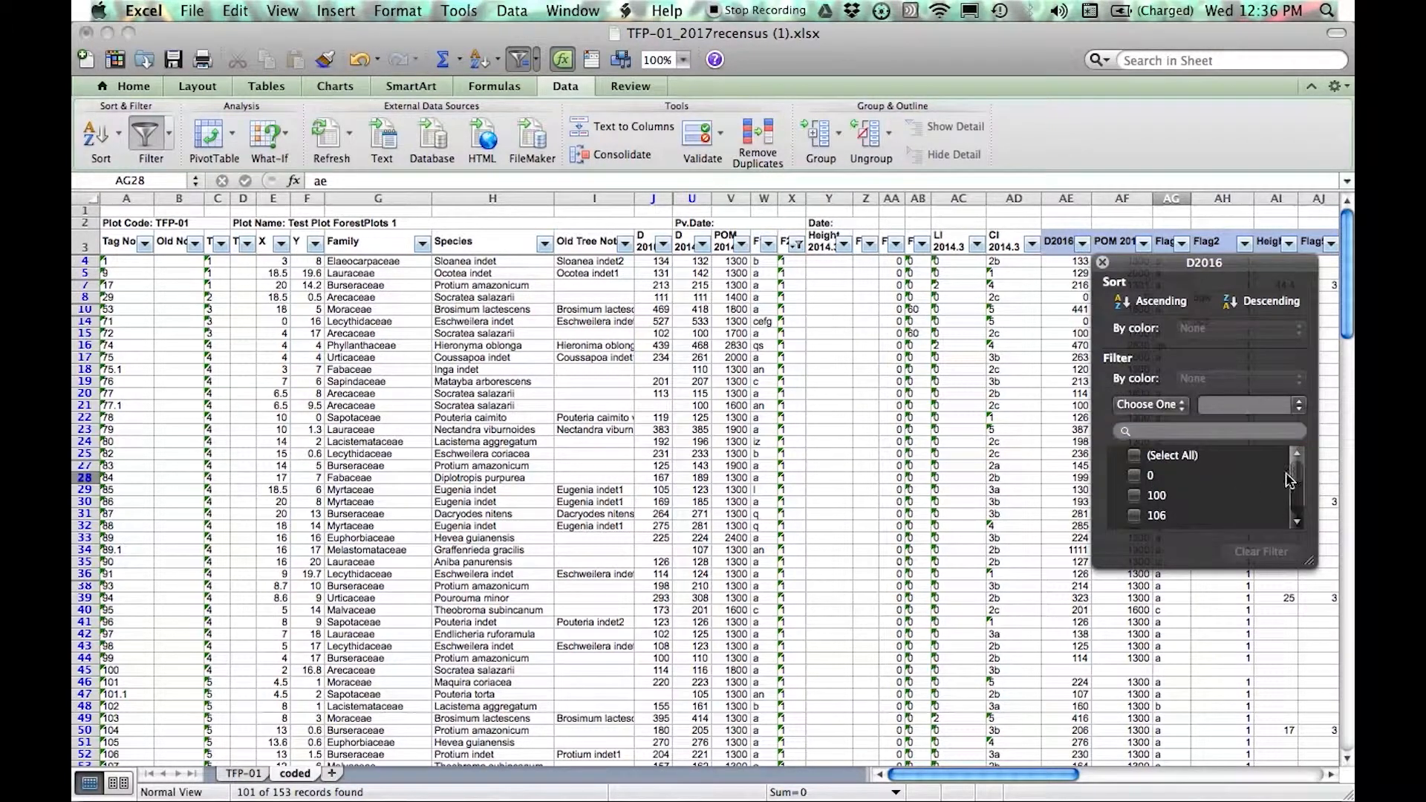
drag(1299, 478, 1302, 509)
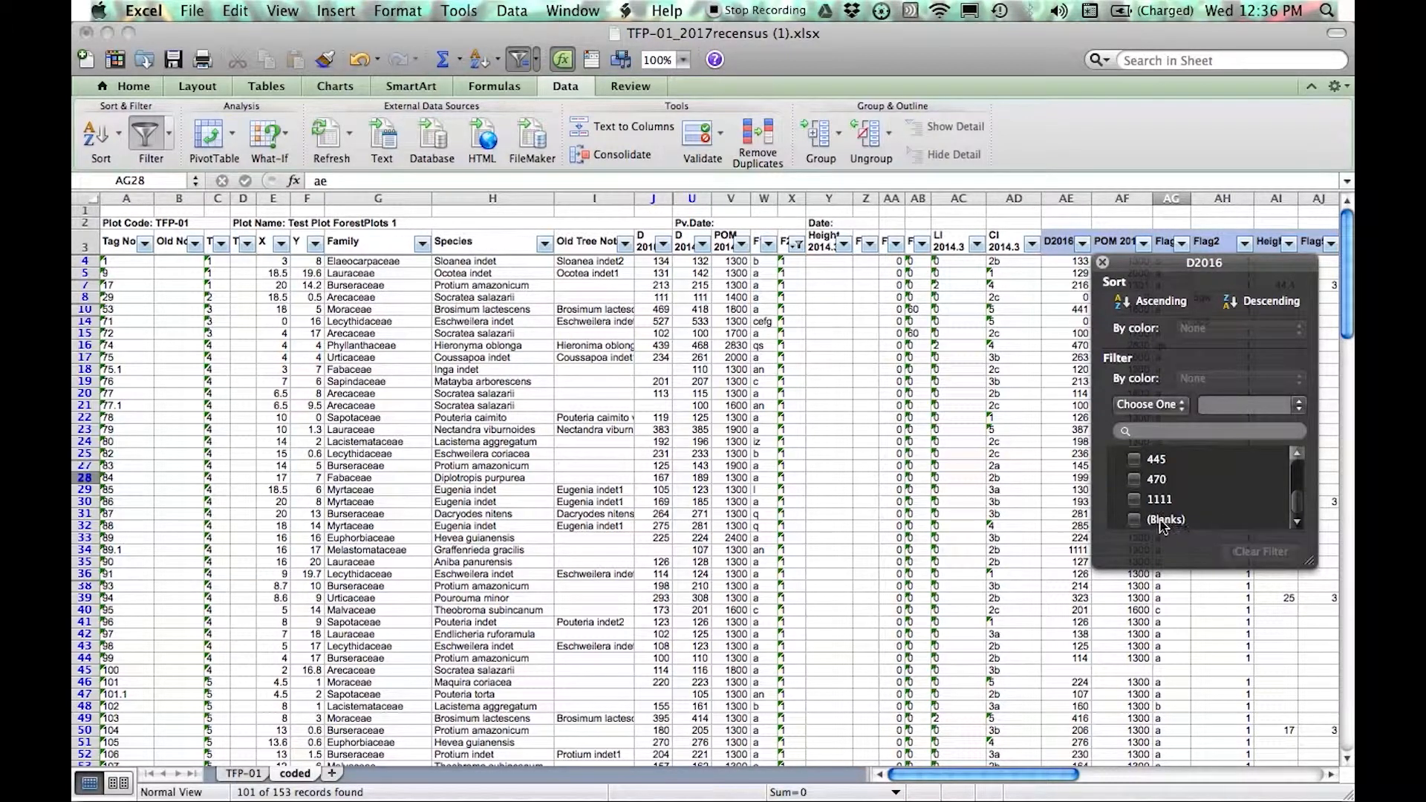
click(1134, 521)
click(829, 538)
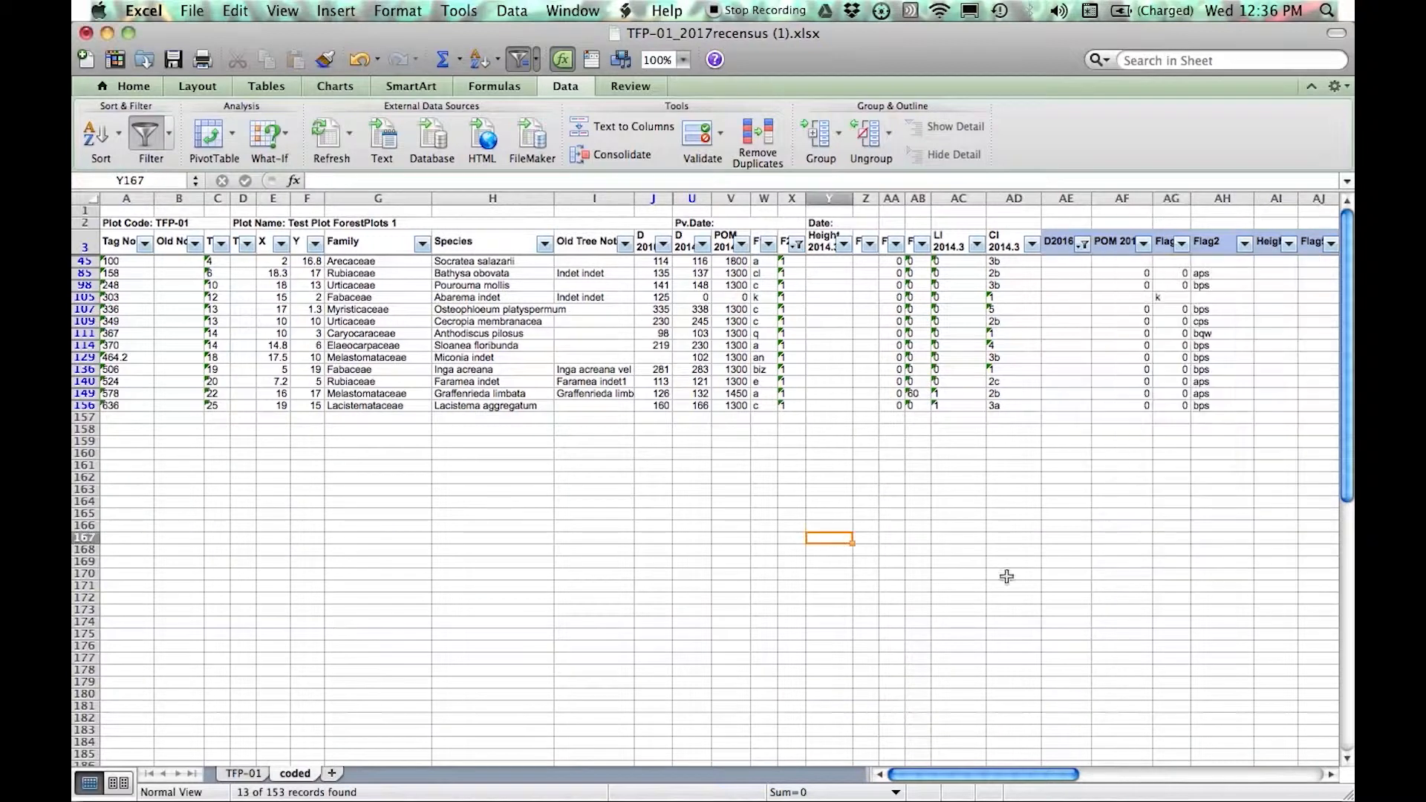
scroll(1081, 776, right, 4)
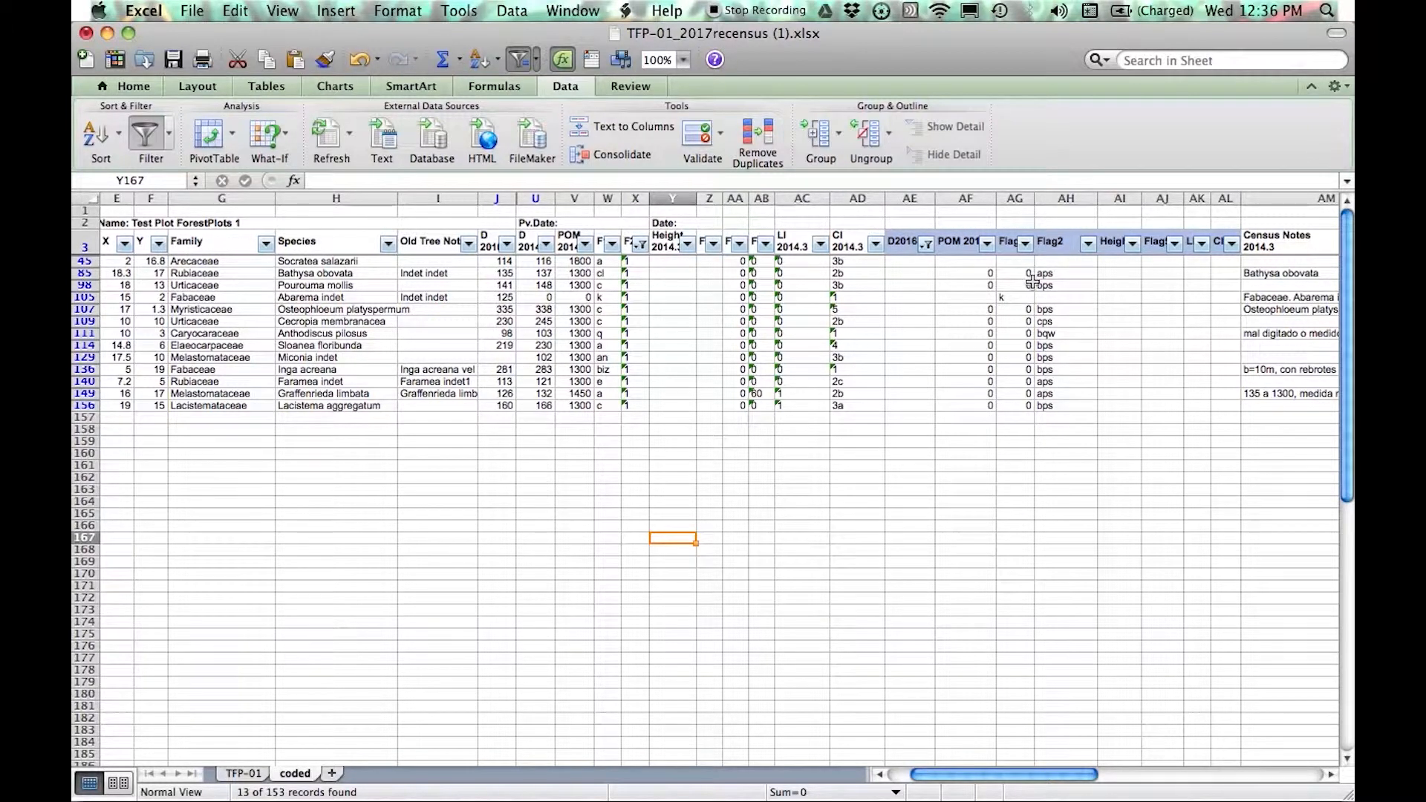
- Filter the Flag2 column to exclude blanks among the records without a 2016 diameter
click(1089, 244)
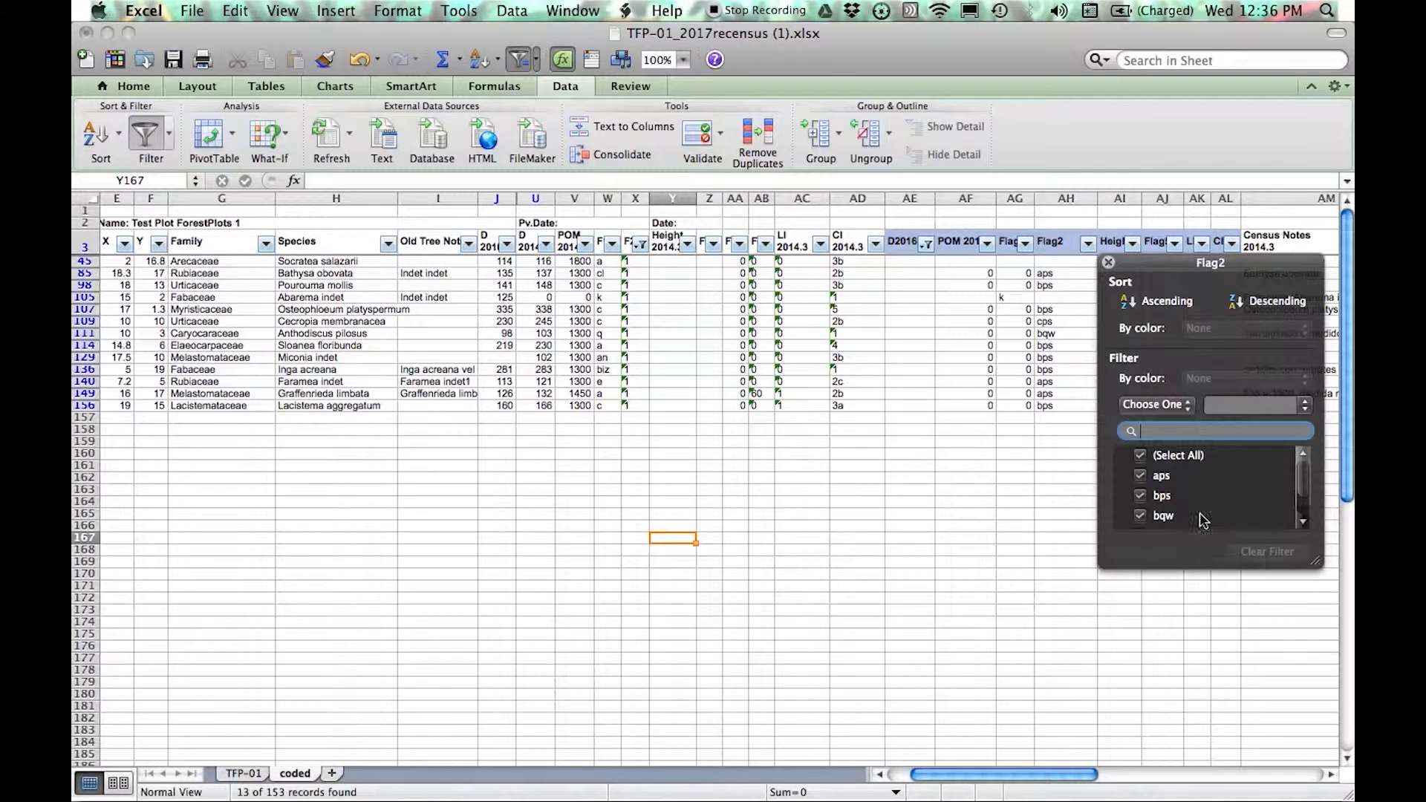
scroll(1271, 516, down, 2)
click(1160, 519)
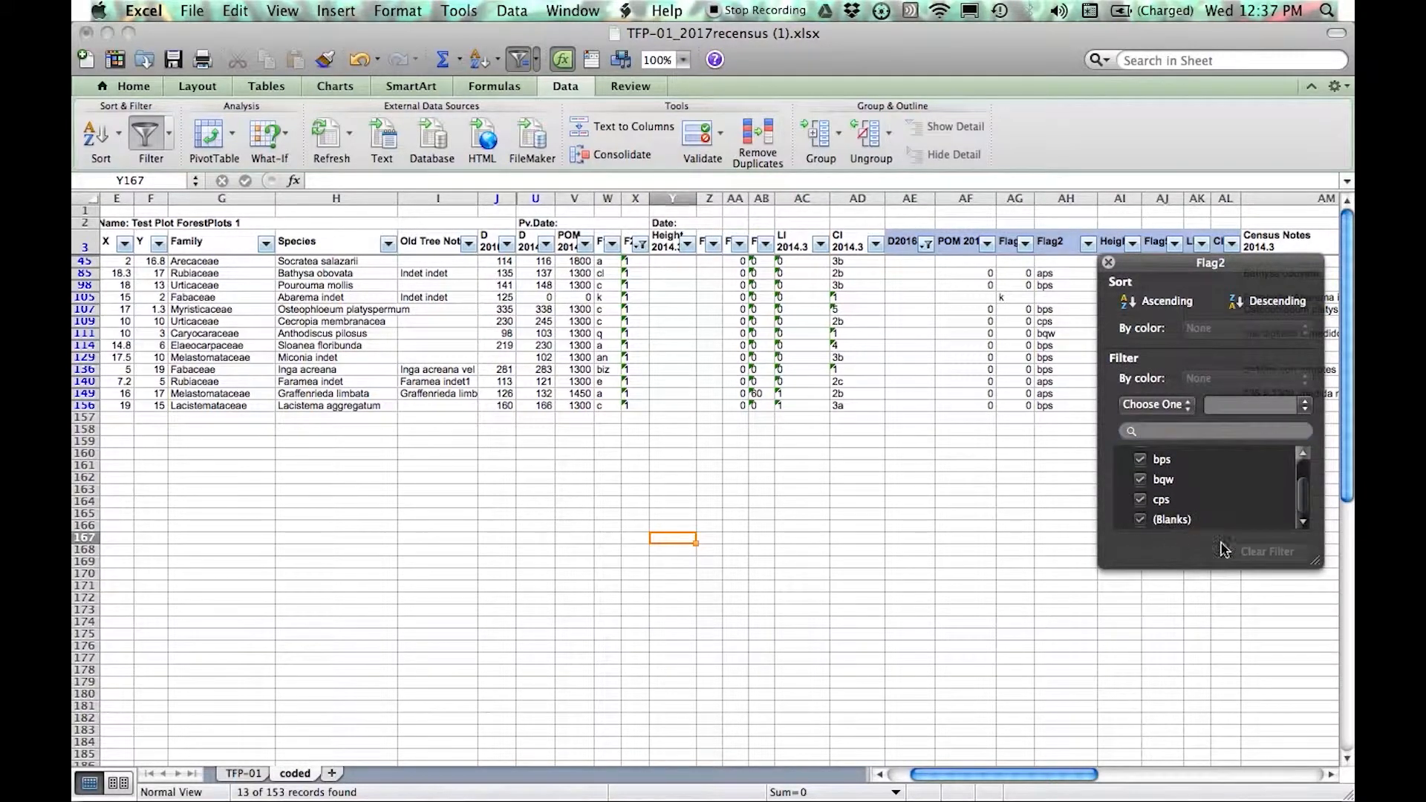
click(966, 501)
- Fill the D2016 cells of all filtered records from row 85 through row 156 with 0
click(914, 261)
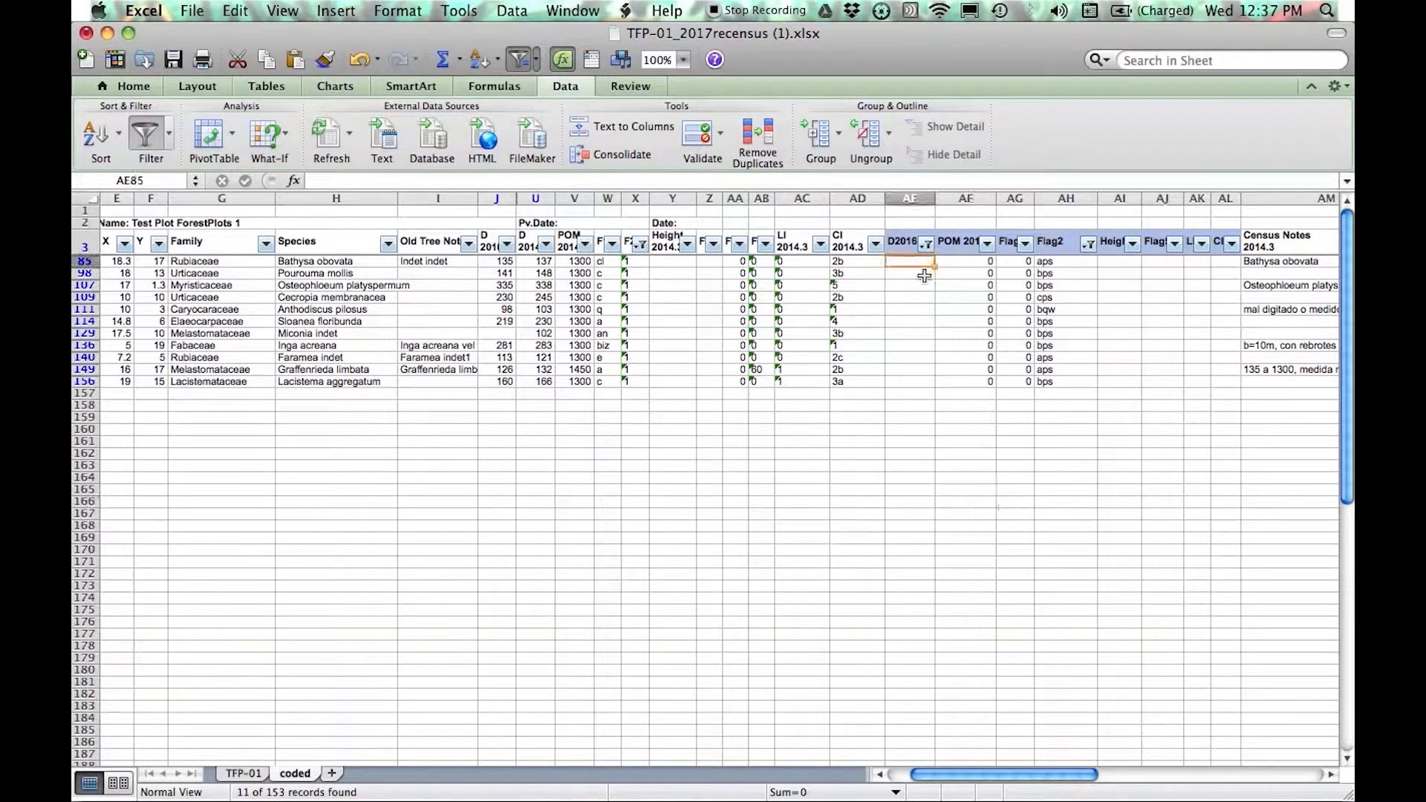
text(0)
drag(935, 265, 923, 392)
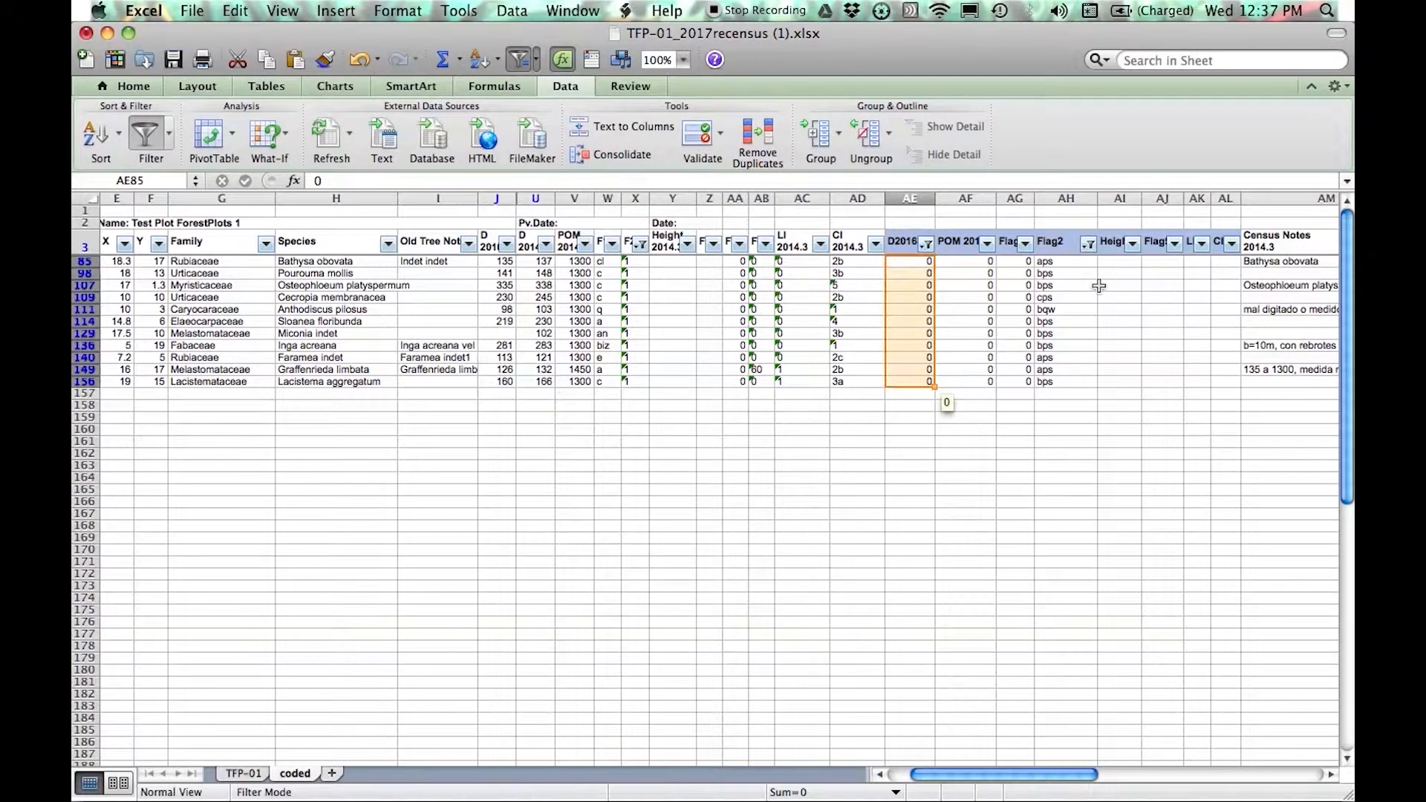
- Include blanks again in the Flag2 filter to show the remaining records without a 2016 diameter
click(1088, 244)
click(1159, 478)
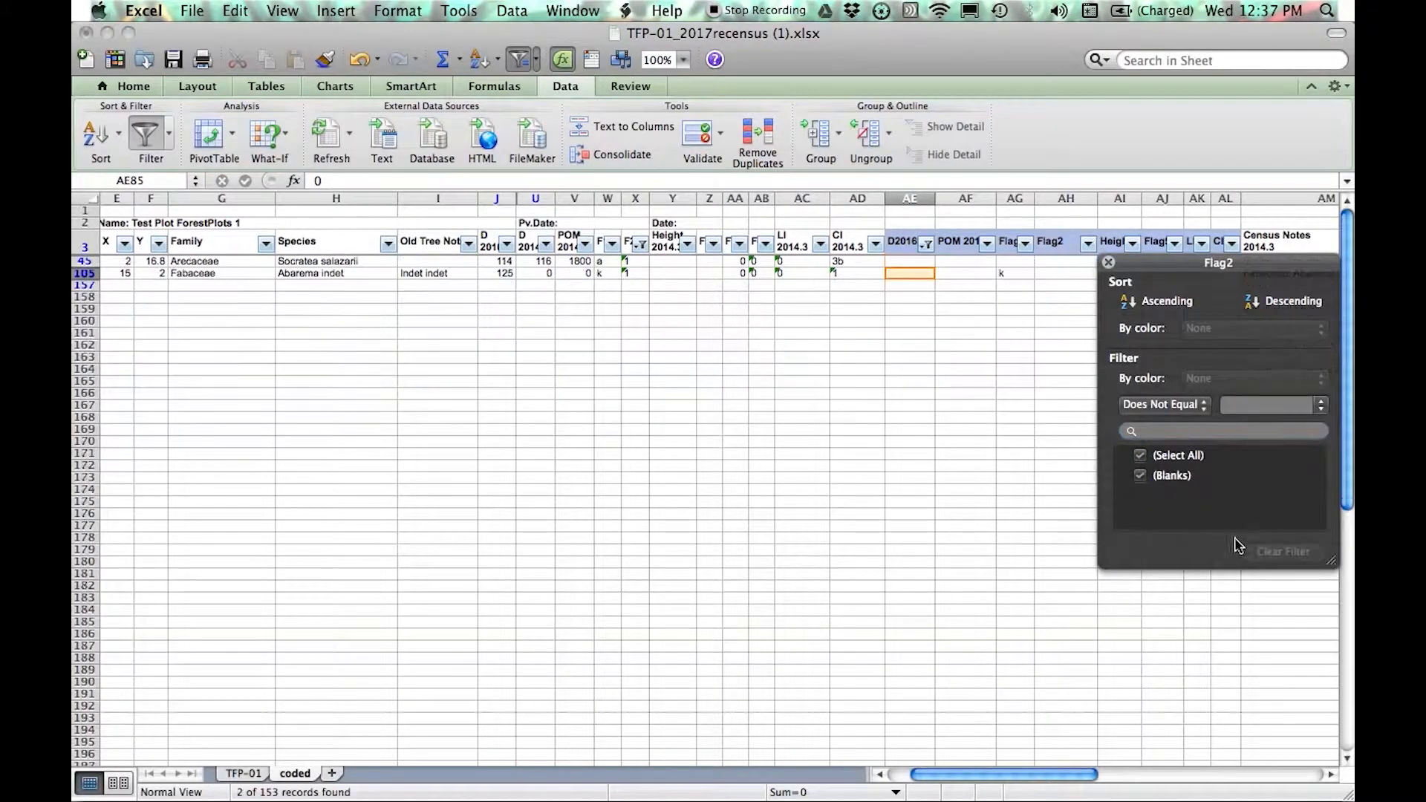
click(943, 502)
click(944, 506)
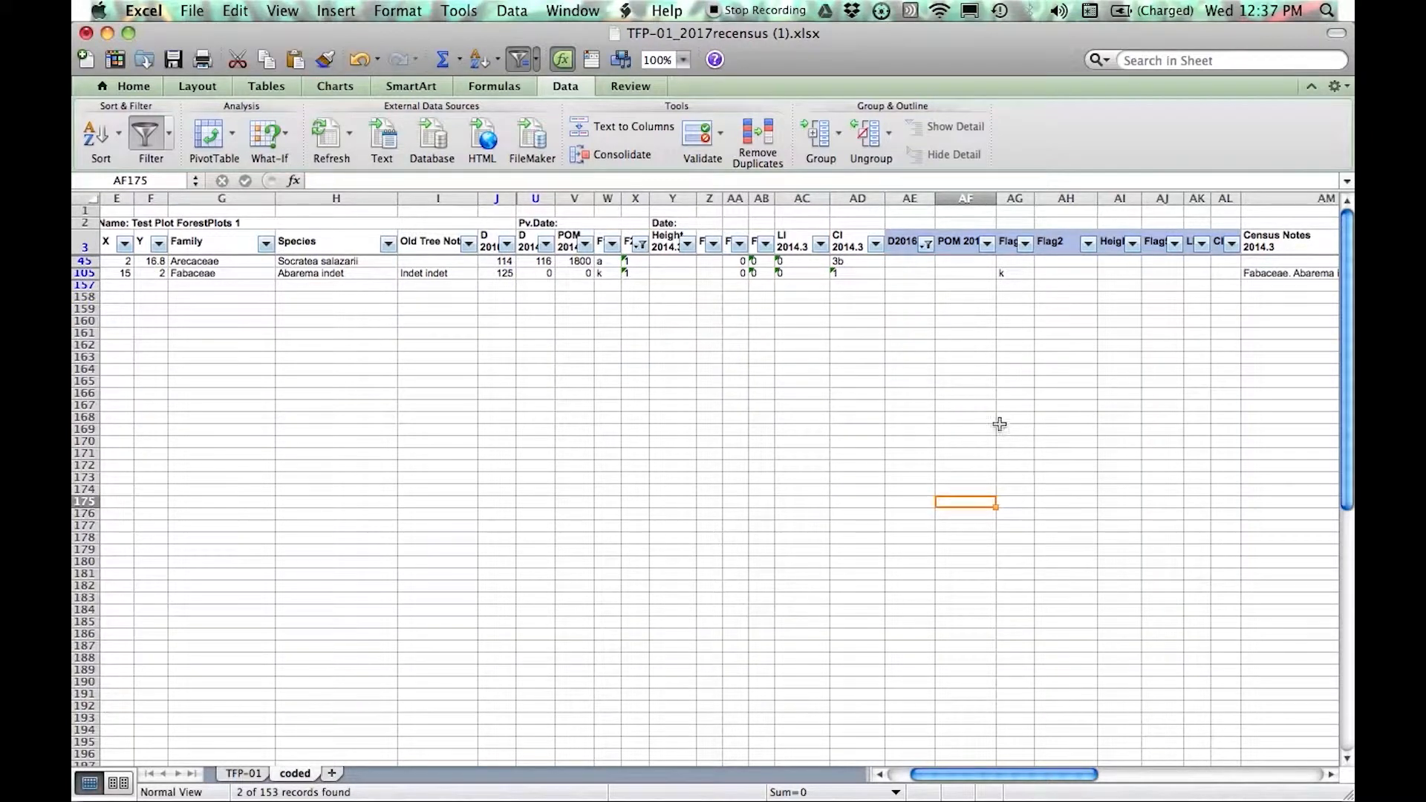
- Set D2016 to 0 for the Abarema tree with tag 303 and inspect the row of tag 100
click(84, 273)
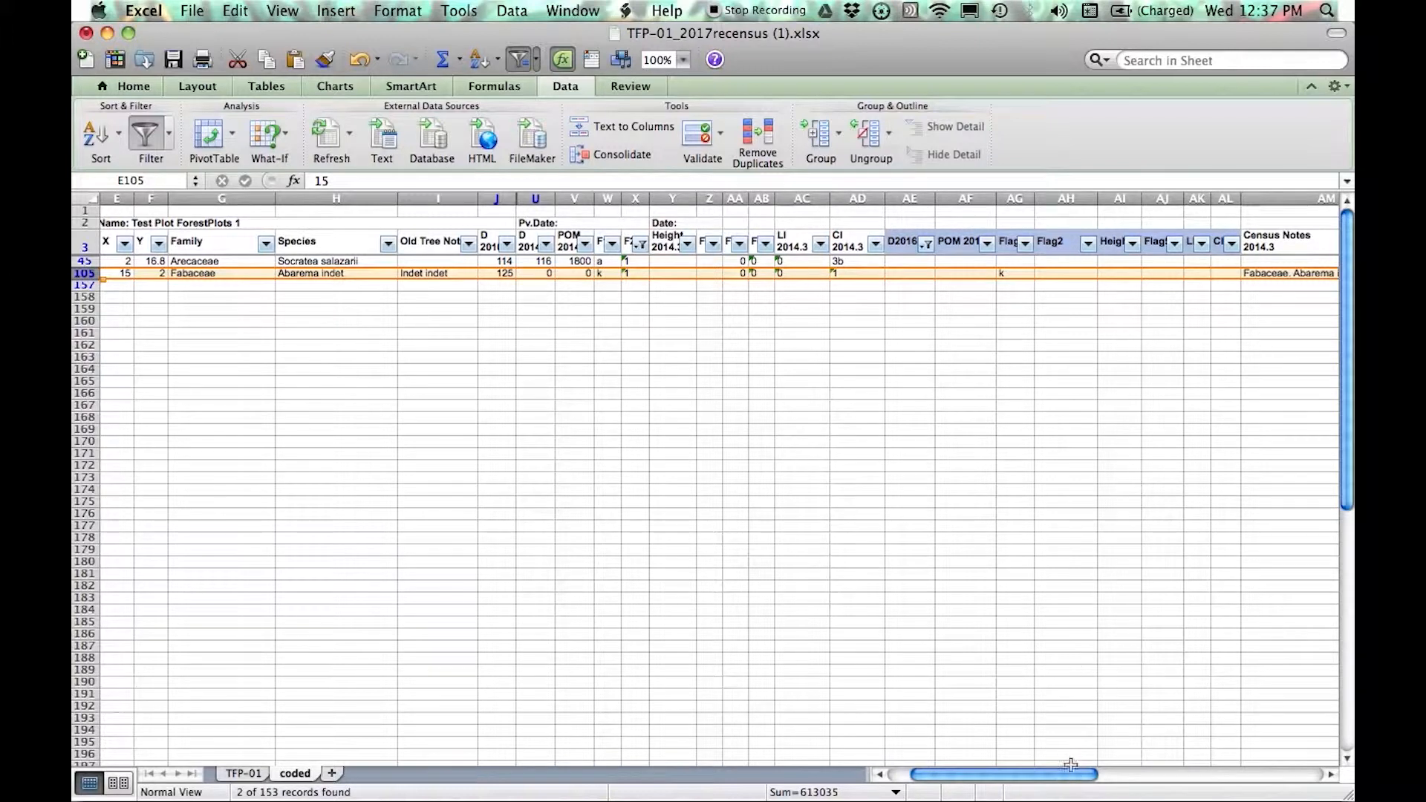
drag(1073, 774, 1009, 774)
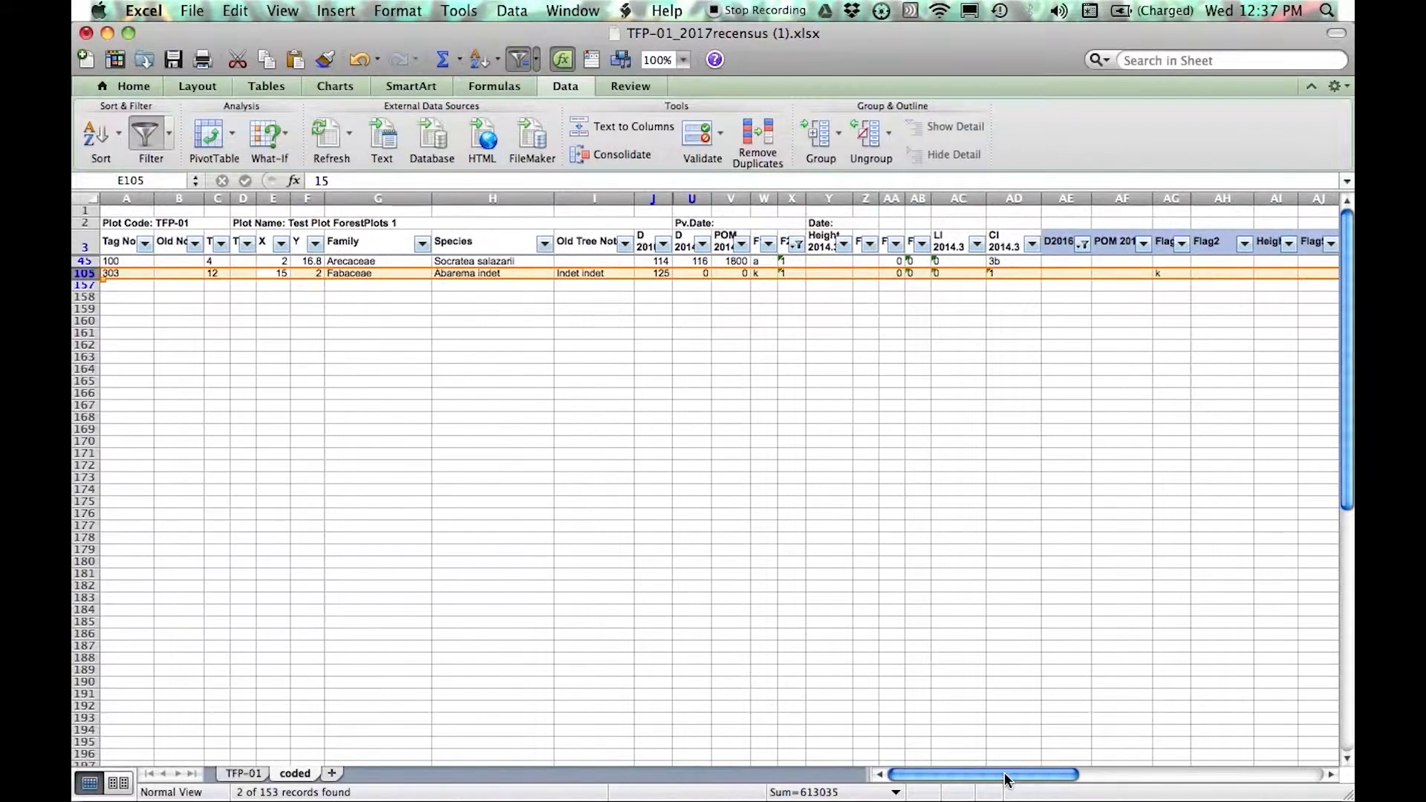
click(1074, 271)
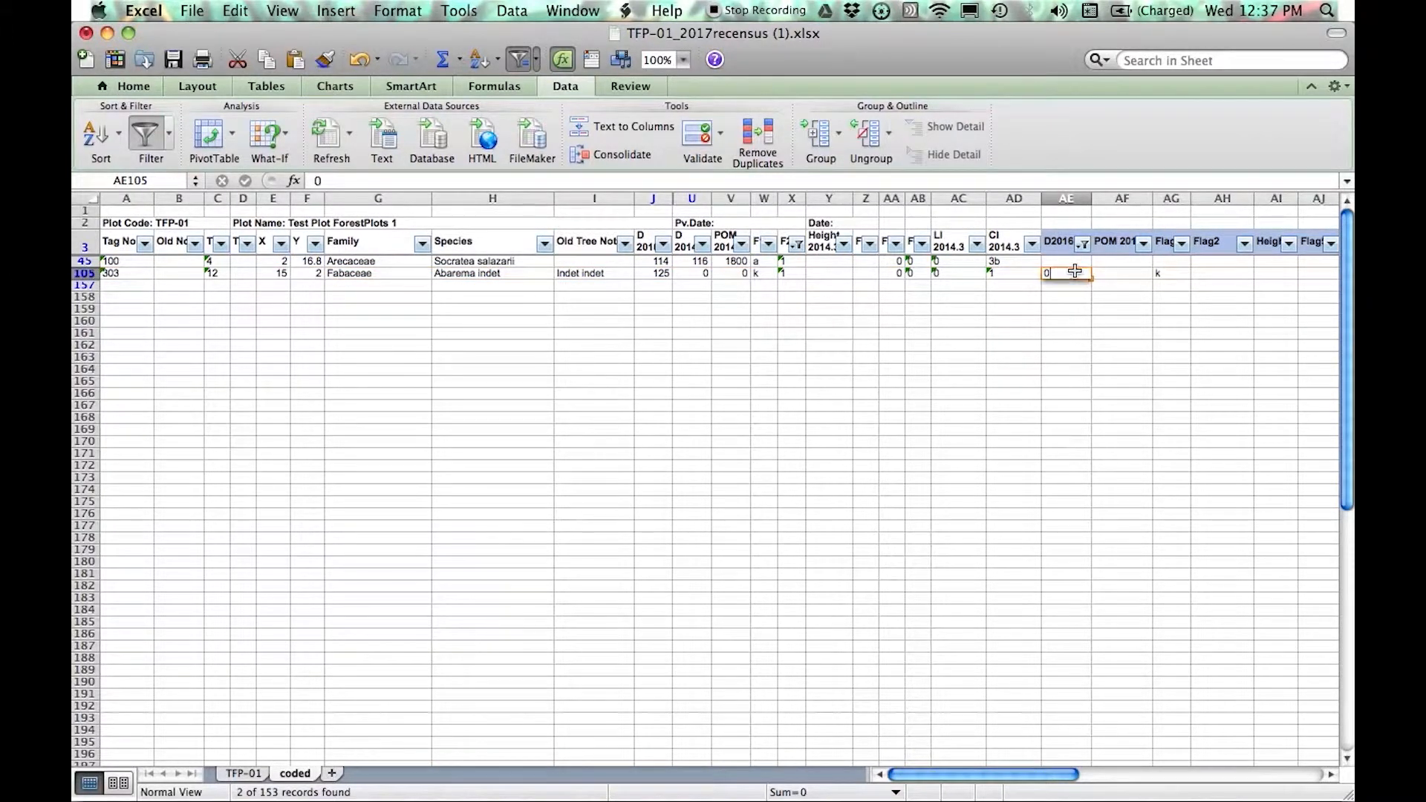
text(0)
click(1072, 348)
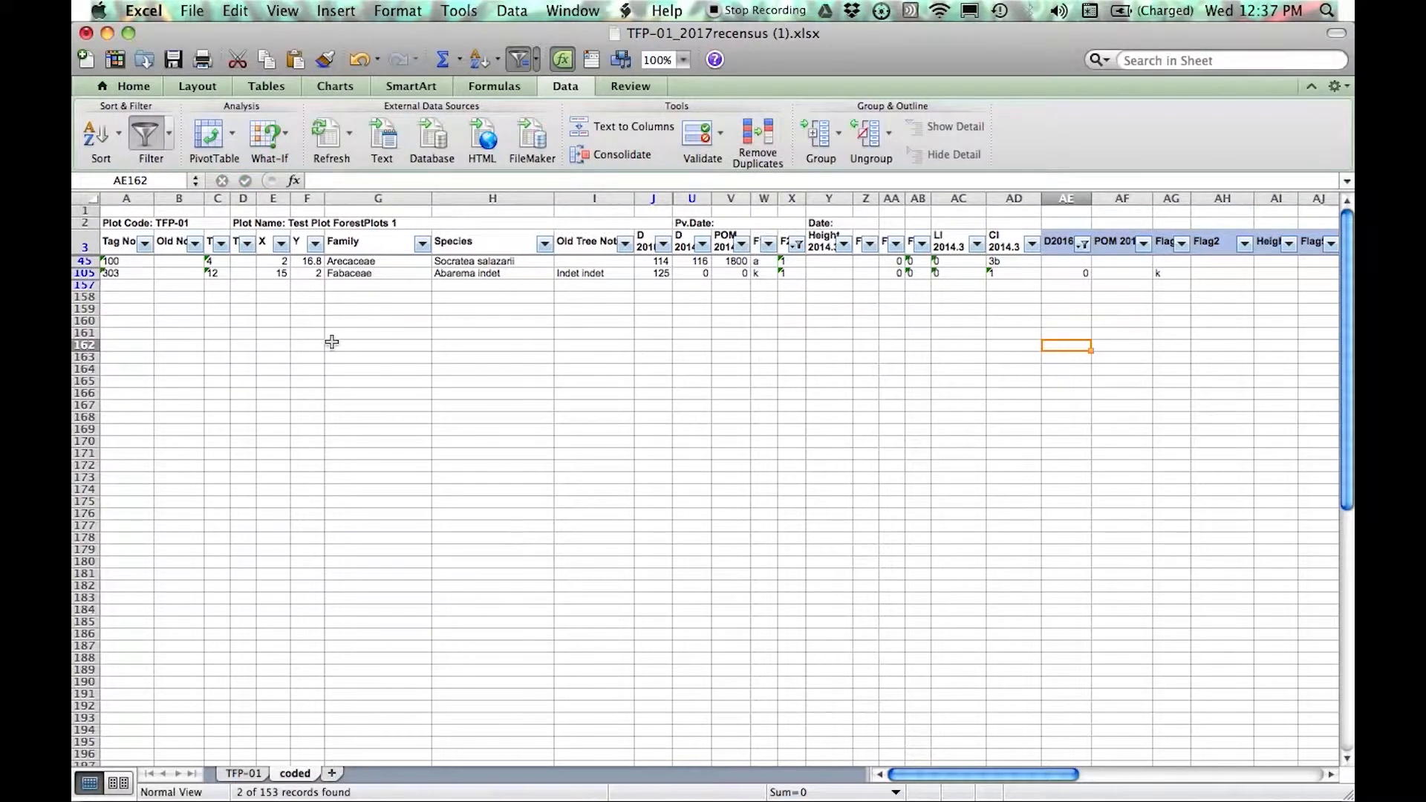
click(82, 261)
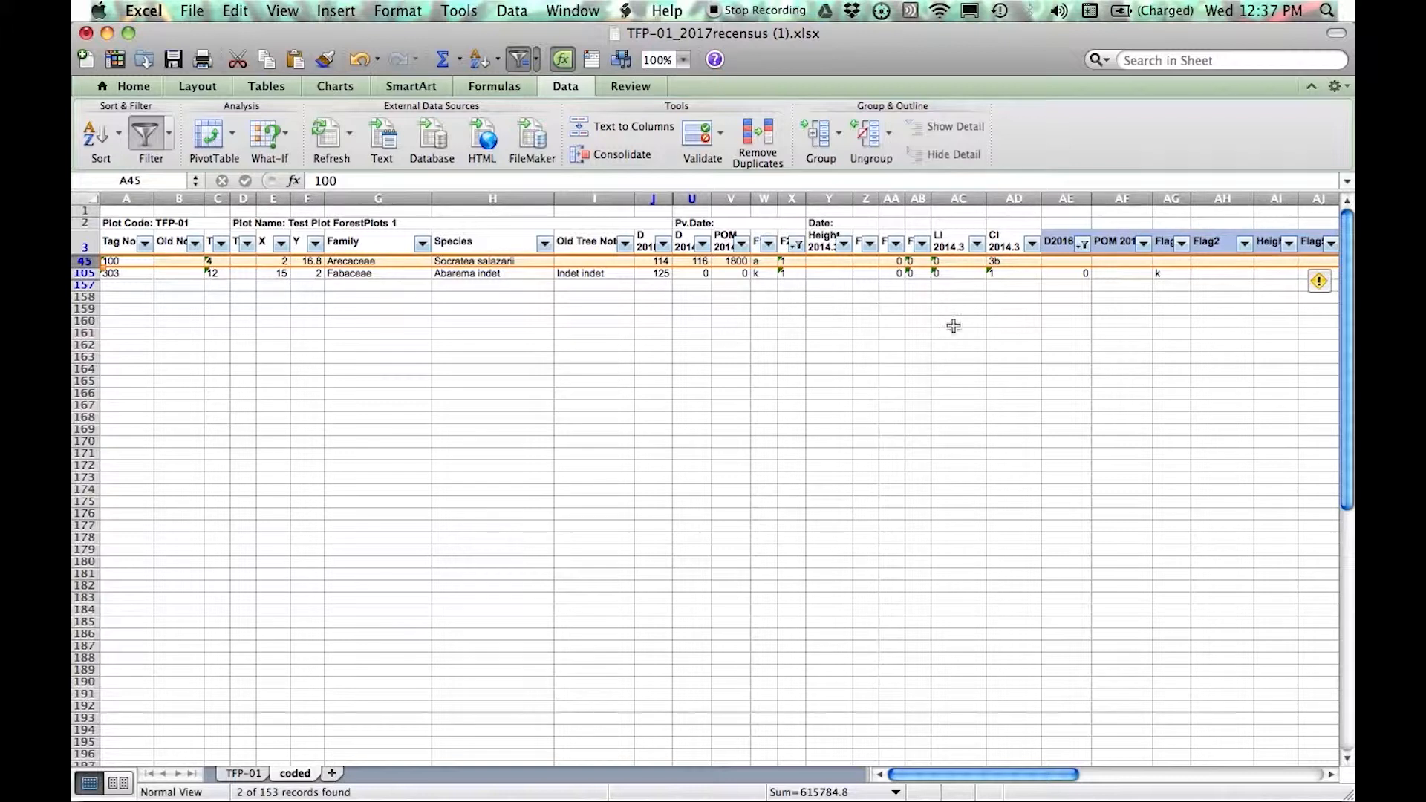
drag(1070, 777, 921, 763)
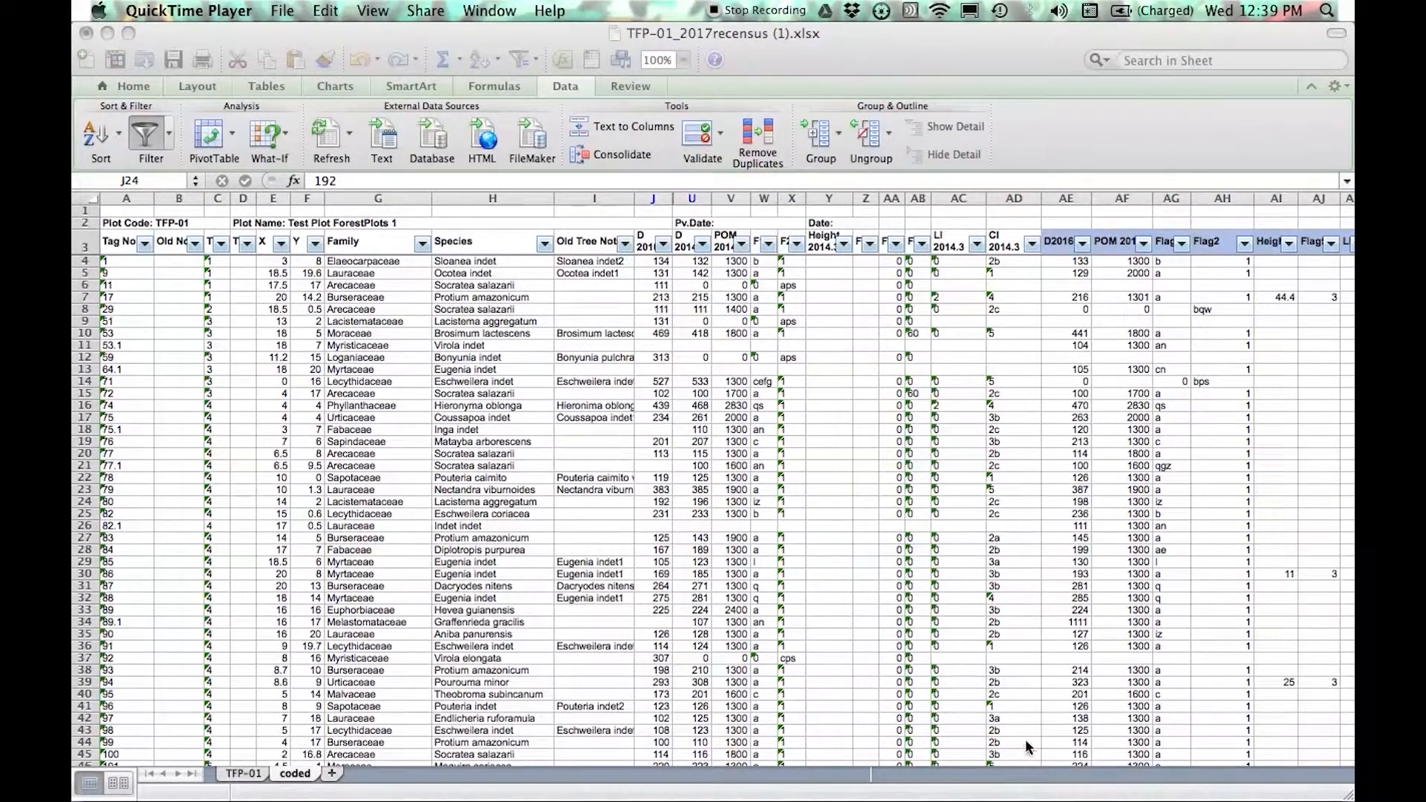
- Filter the Tree ID column to show only blanks, isolating the newly recruited trees
click(105, 240)
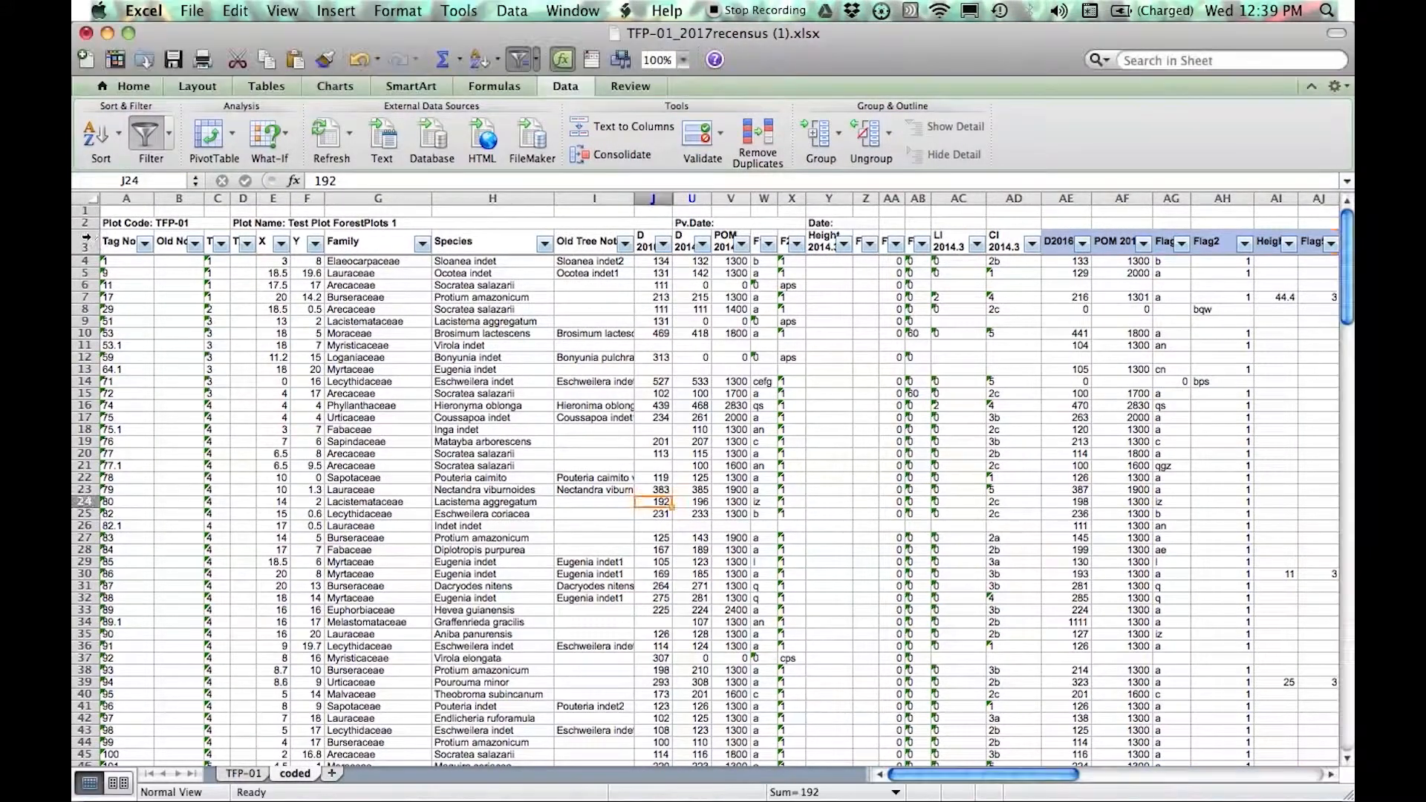
drag(1029, 779, 1197, 791)
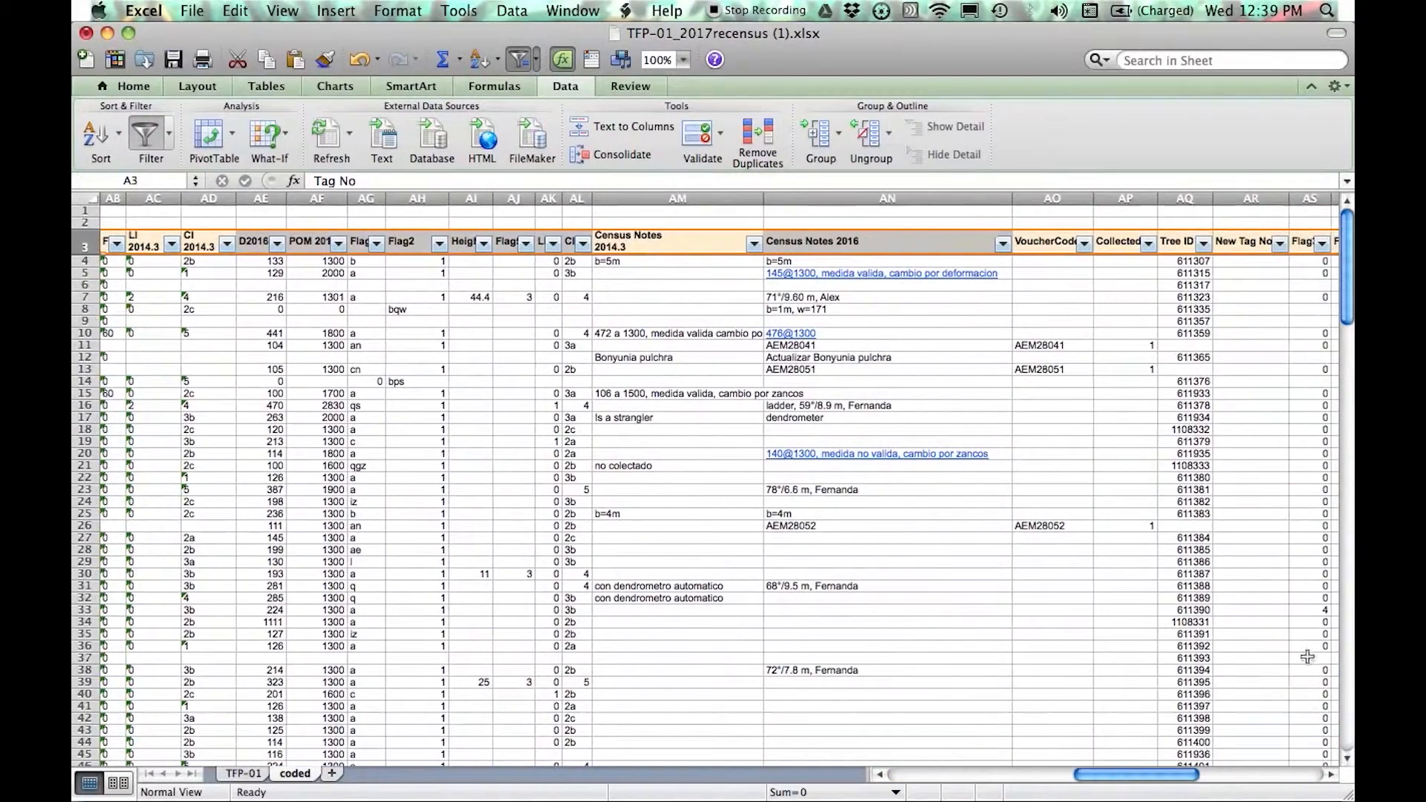
click(1202, 244)
click(1018, 455)
drag(1181, 483, 1188, 518)
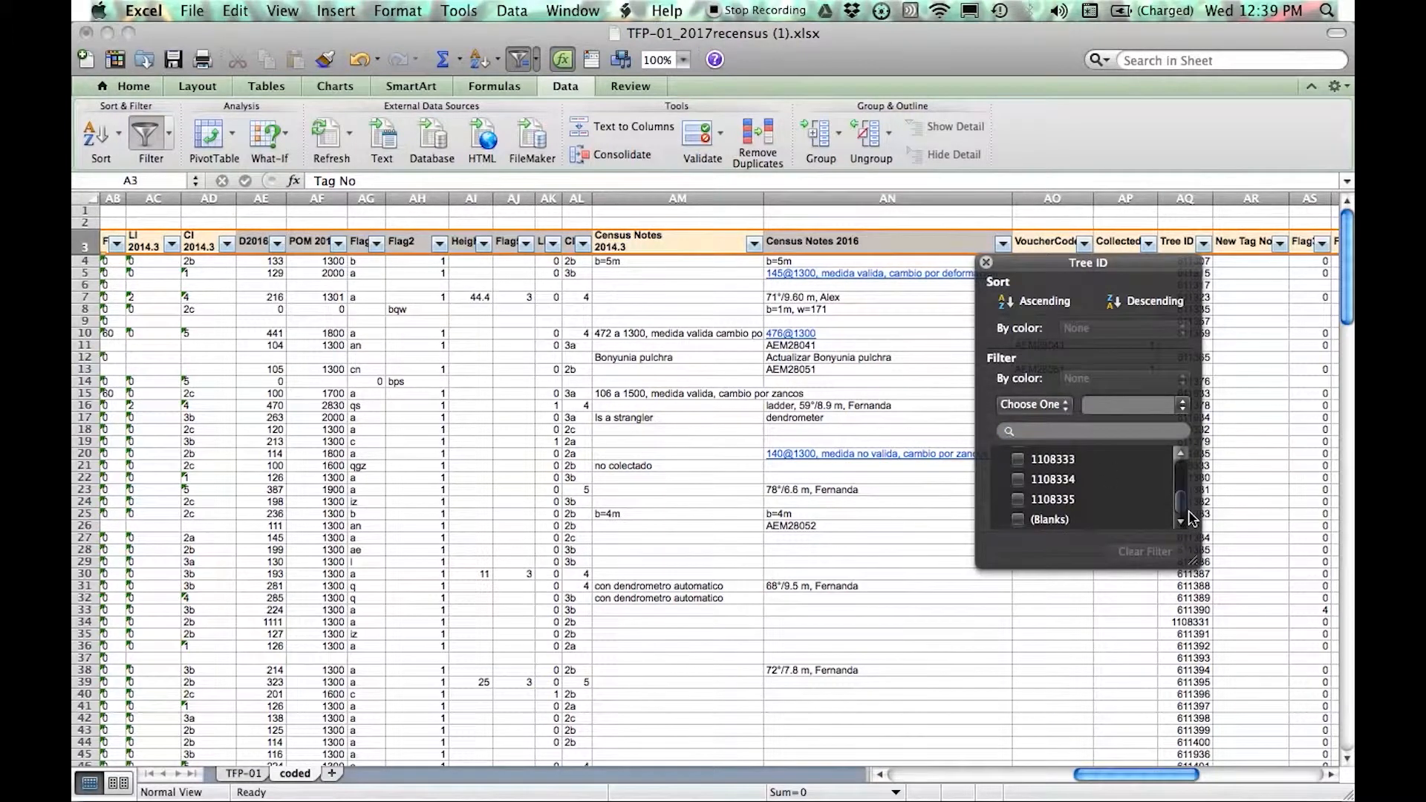
click(1054, 520)
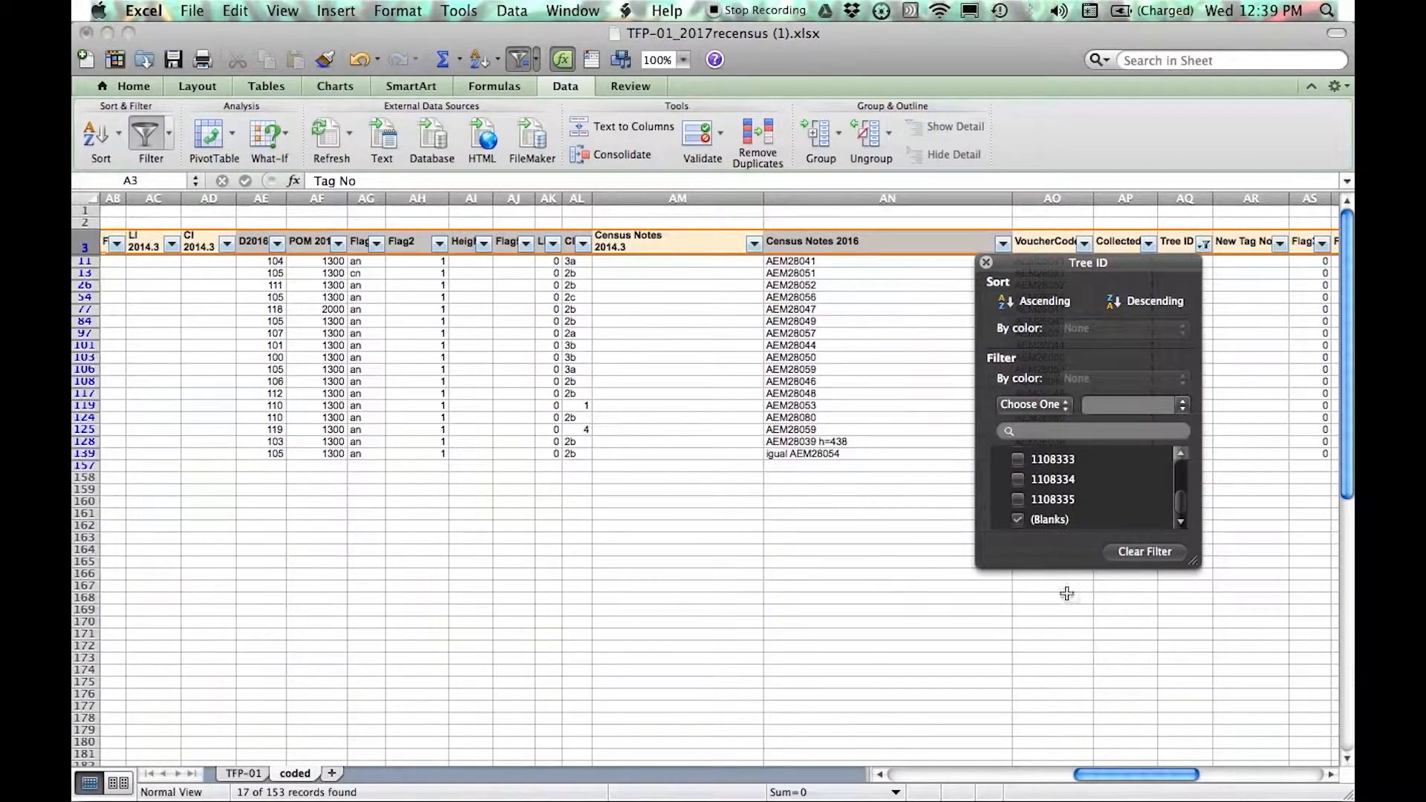
click(1146, 662)
click(1148, 668)
- Examine the D2016 values and the remaining 2016 columns of the trees without a Tree ID
drag(1193, 774, 1128, 777)
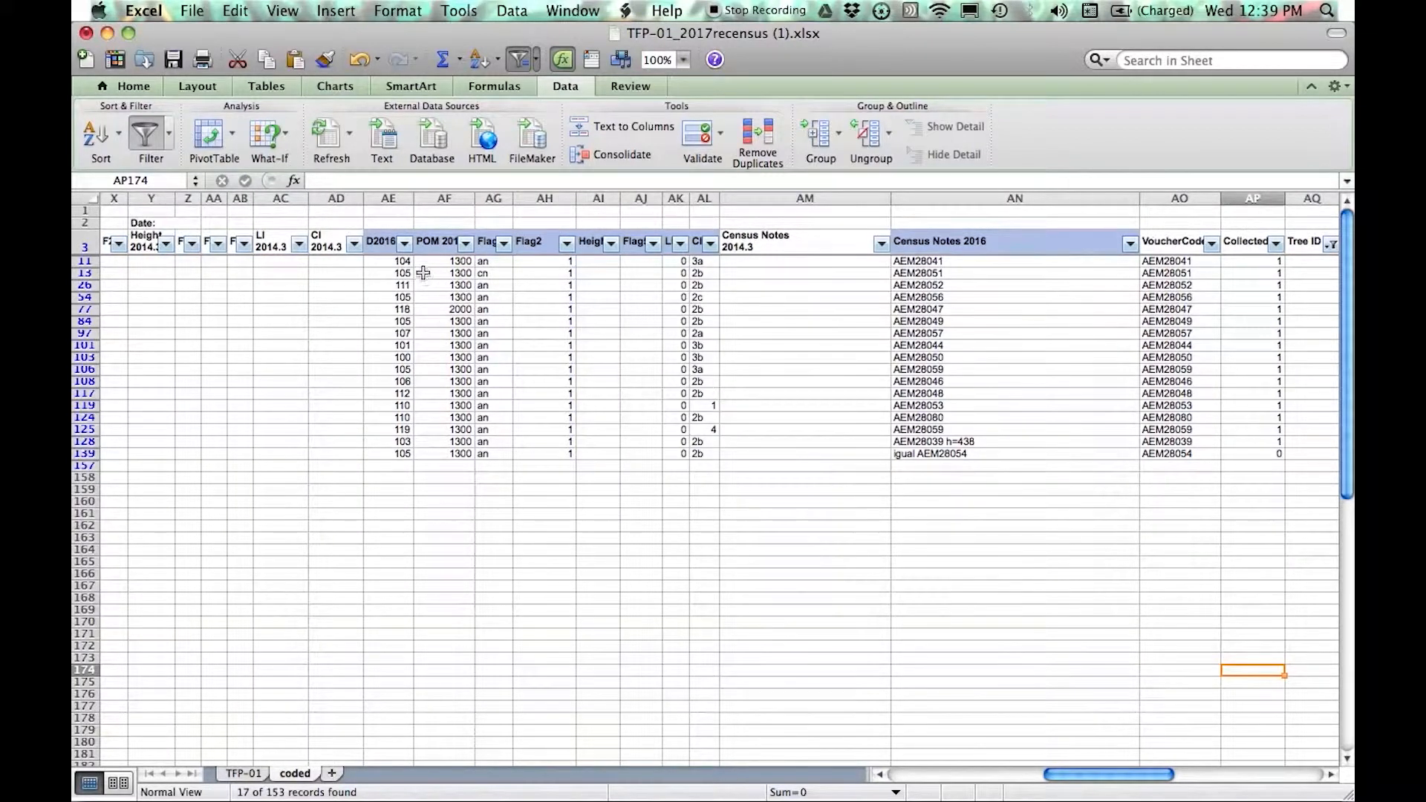
drag(394, 262, 390, 453)
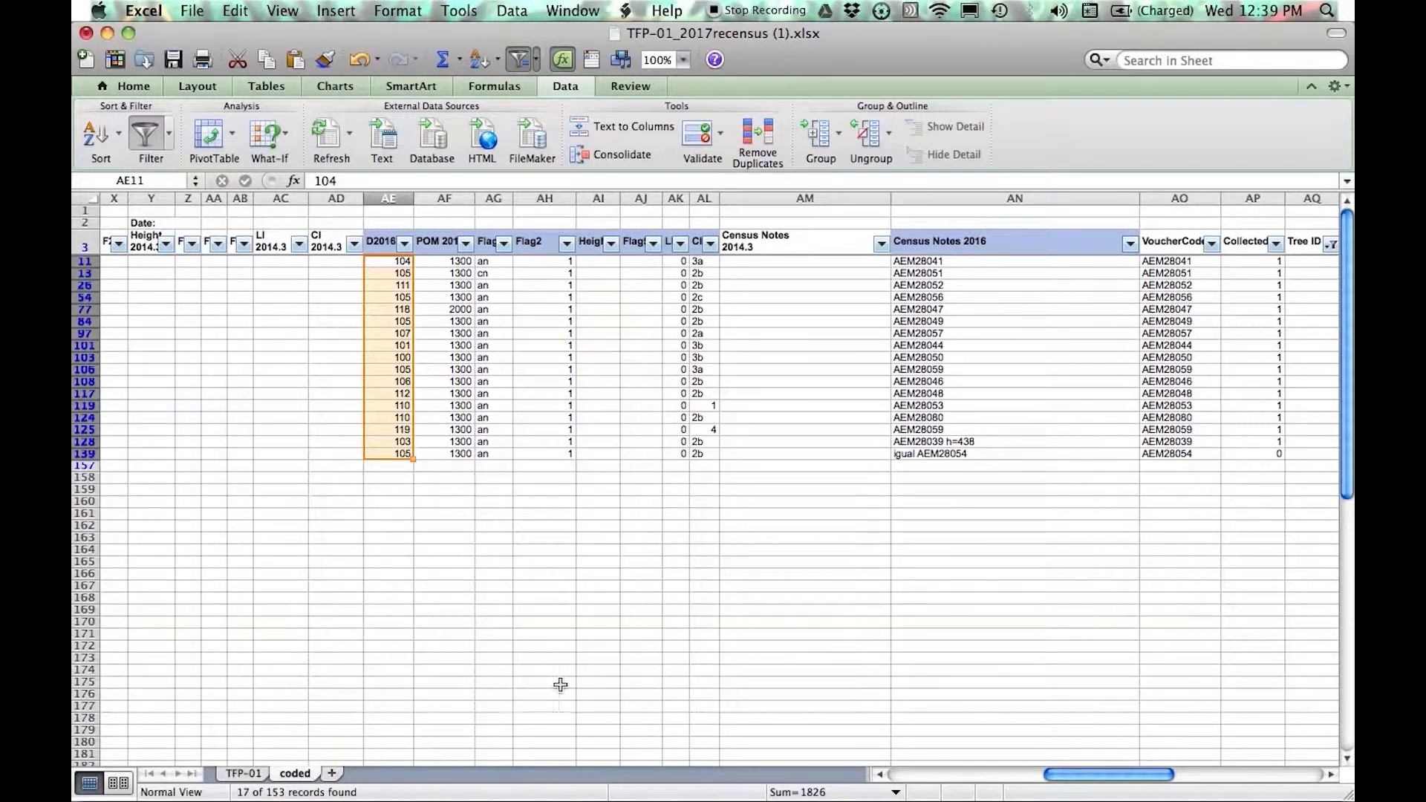
drag(1091, 782, 1153, 776)
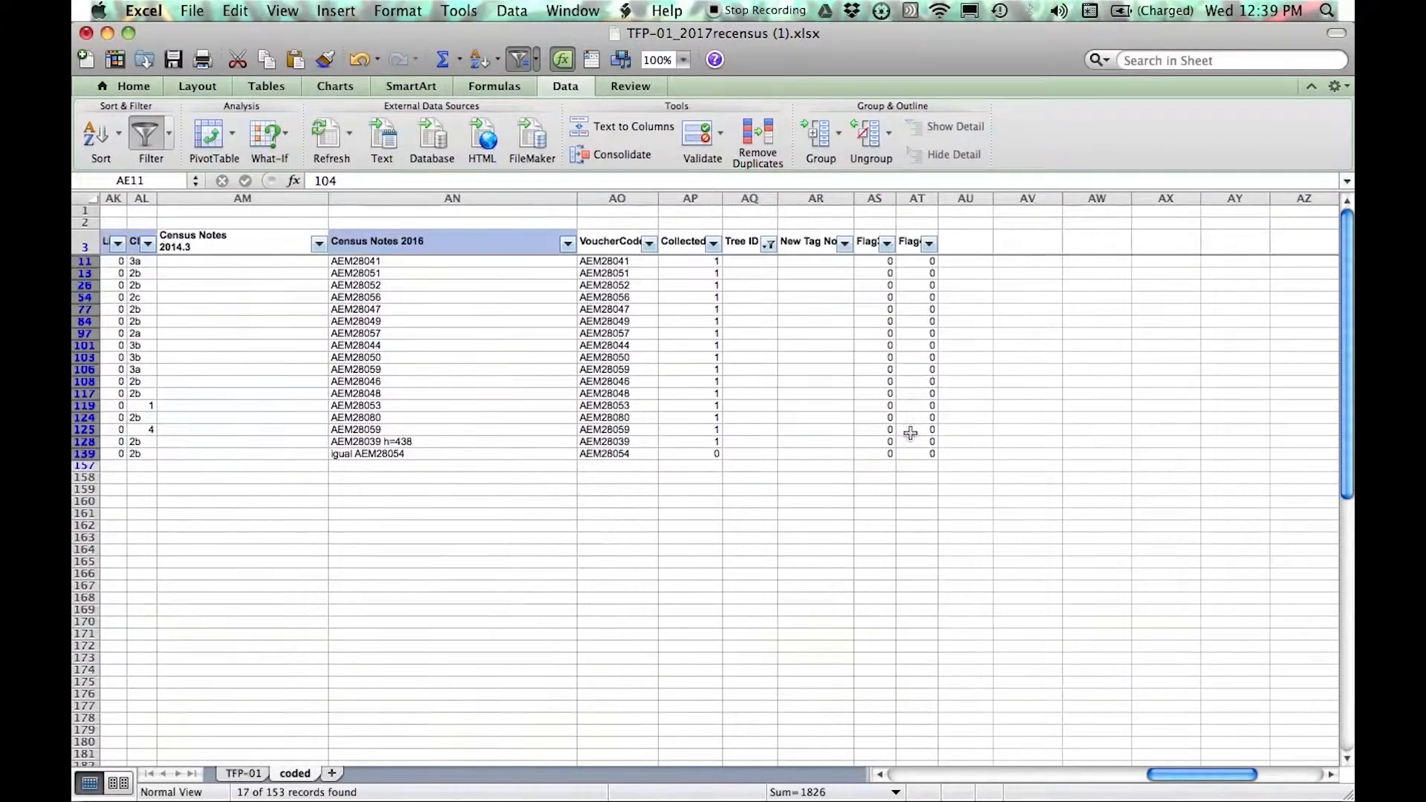
- Enter the formula =A11 in the New Tag No cell of row 11 to reference its Tag No
click(835, 262)
text(=)
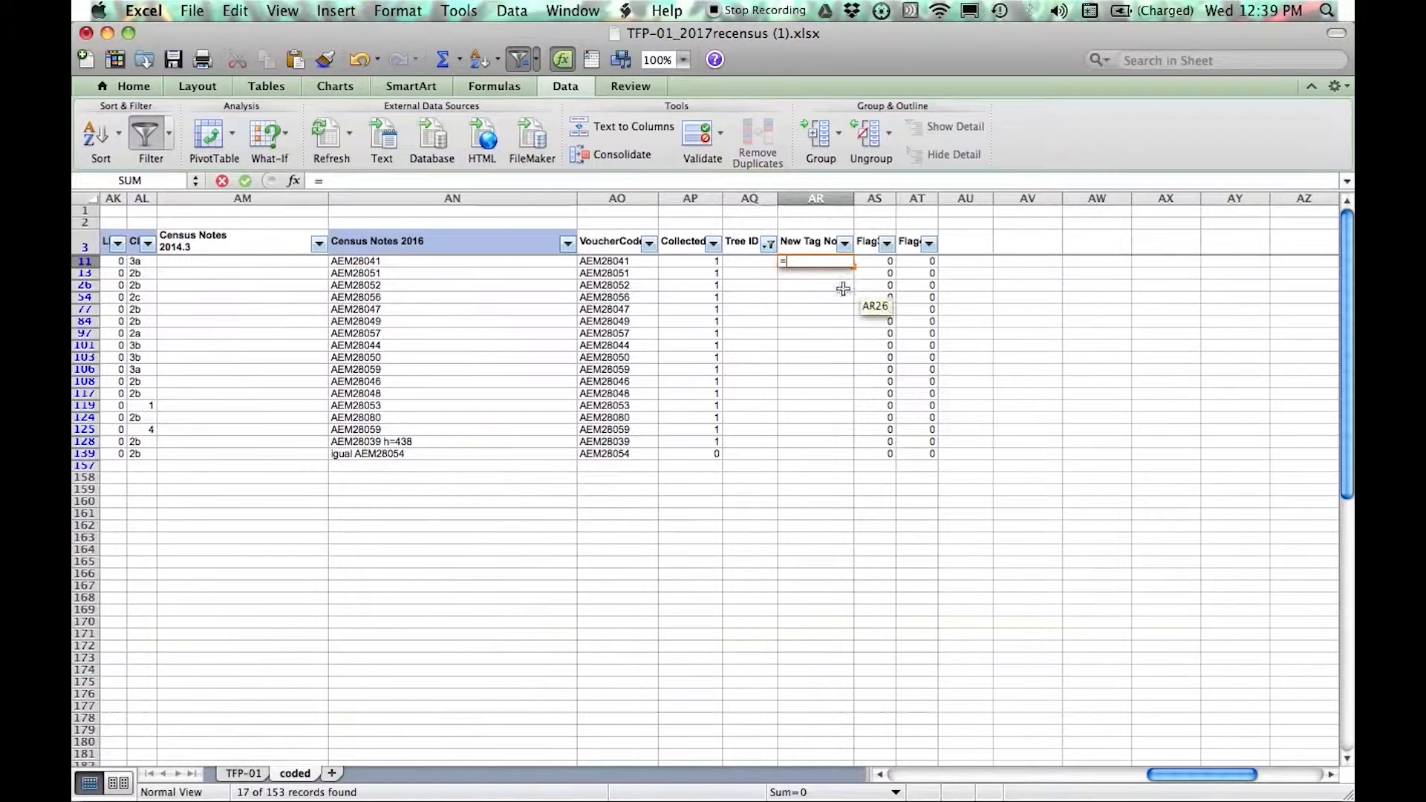
drag(1265, 777, 895, 774)
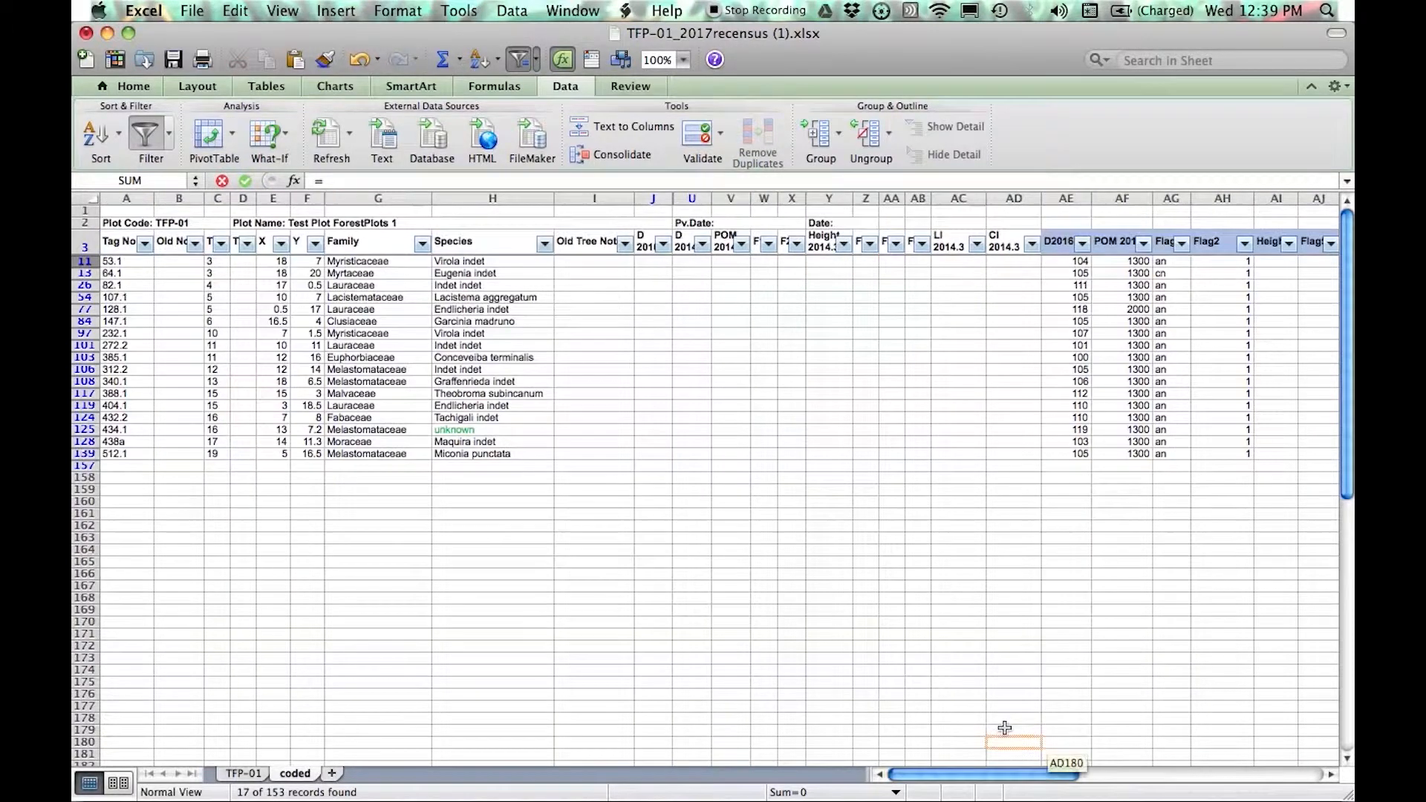
click(125, 261)
key(Return)
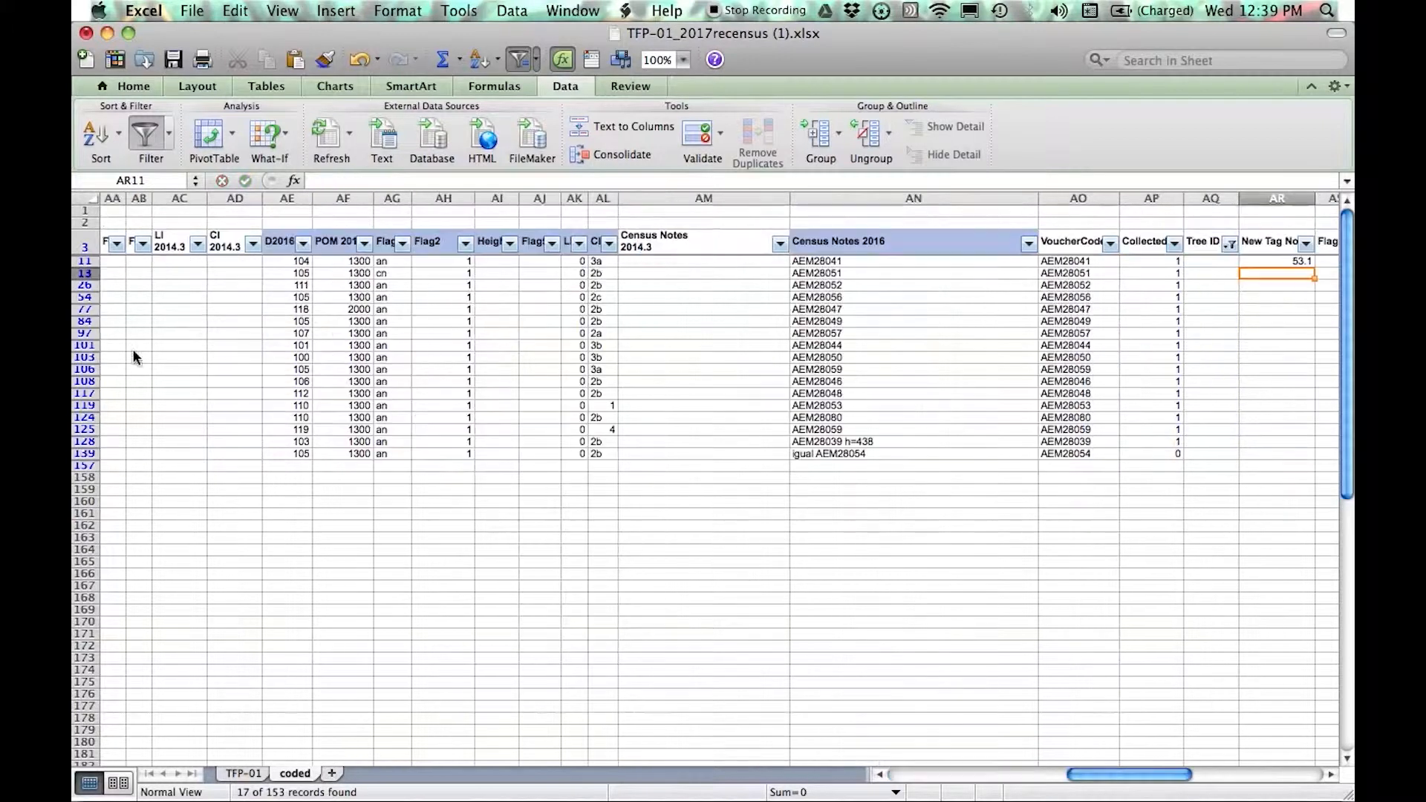
- Check the New Tag No formula in row 11 and fill it down through row 139
double_click(1301, 261)
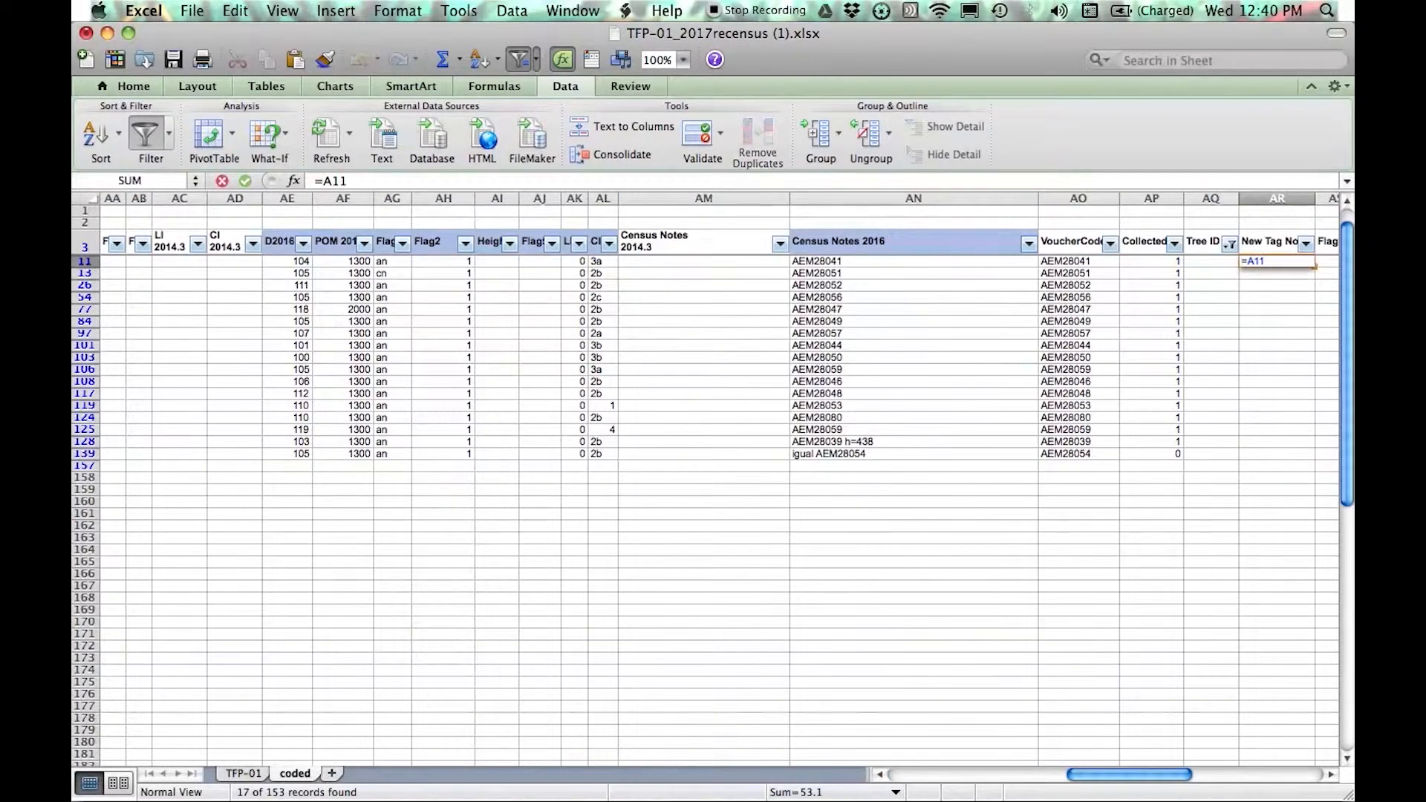
key(Return)
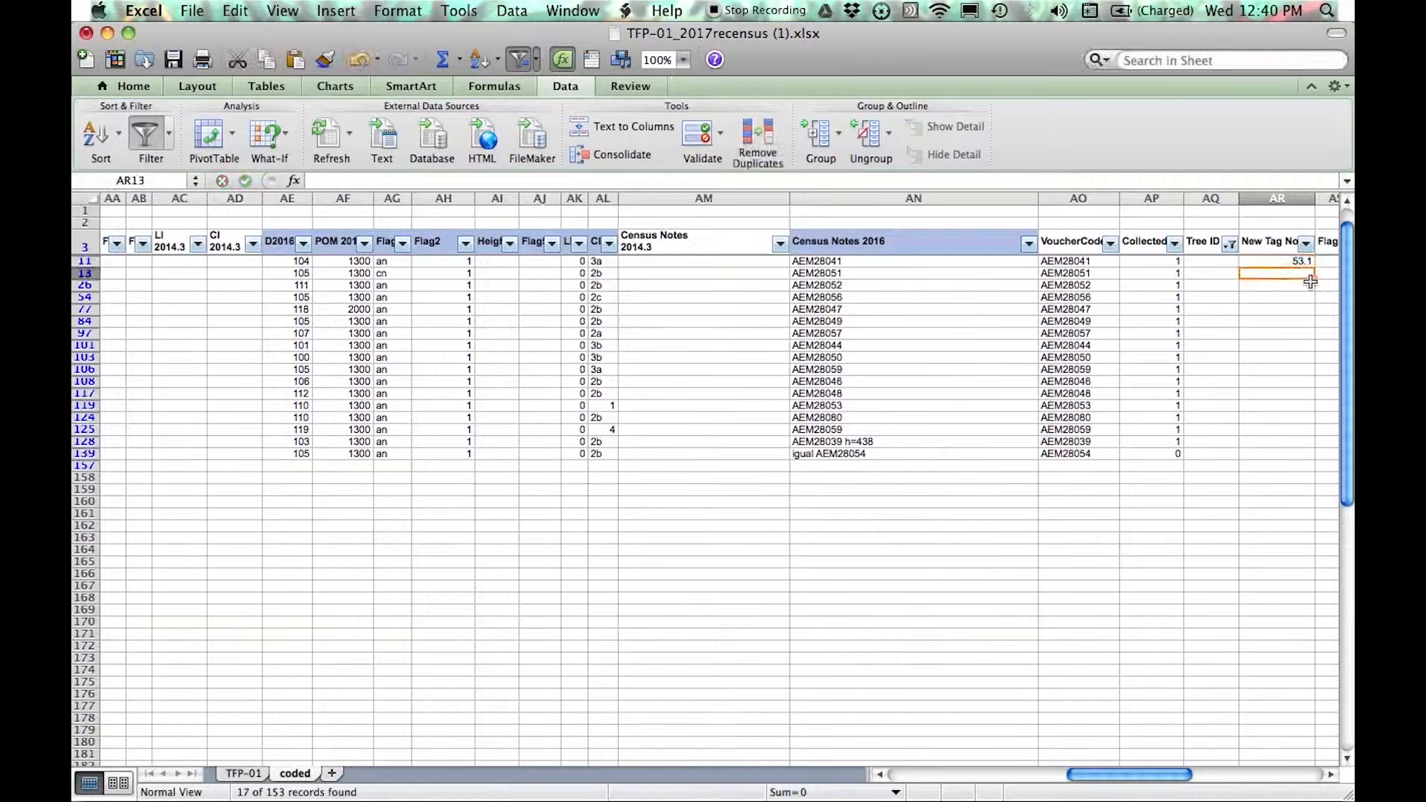
click(1300, 261)
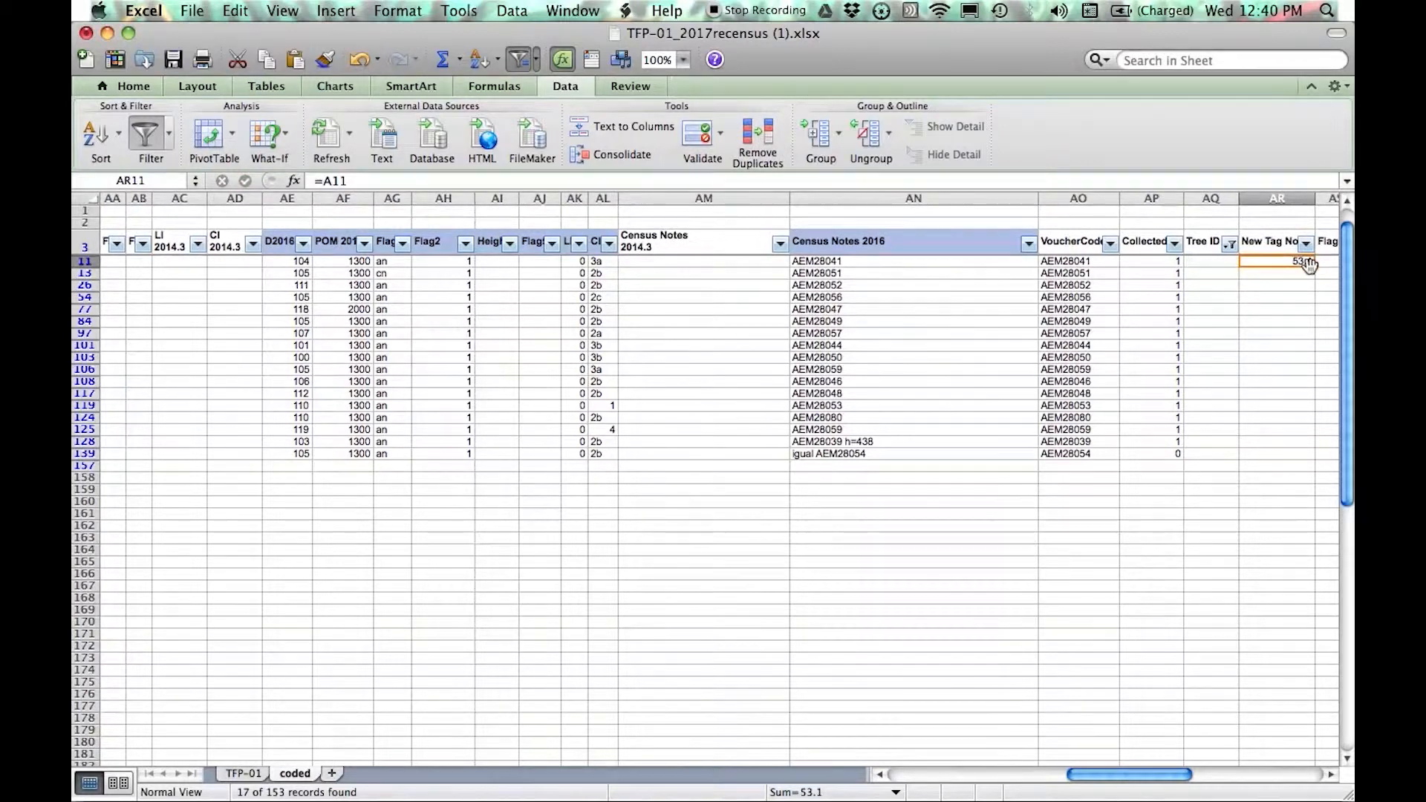
drag(1312, 267, 1311, 458)
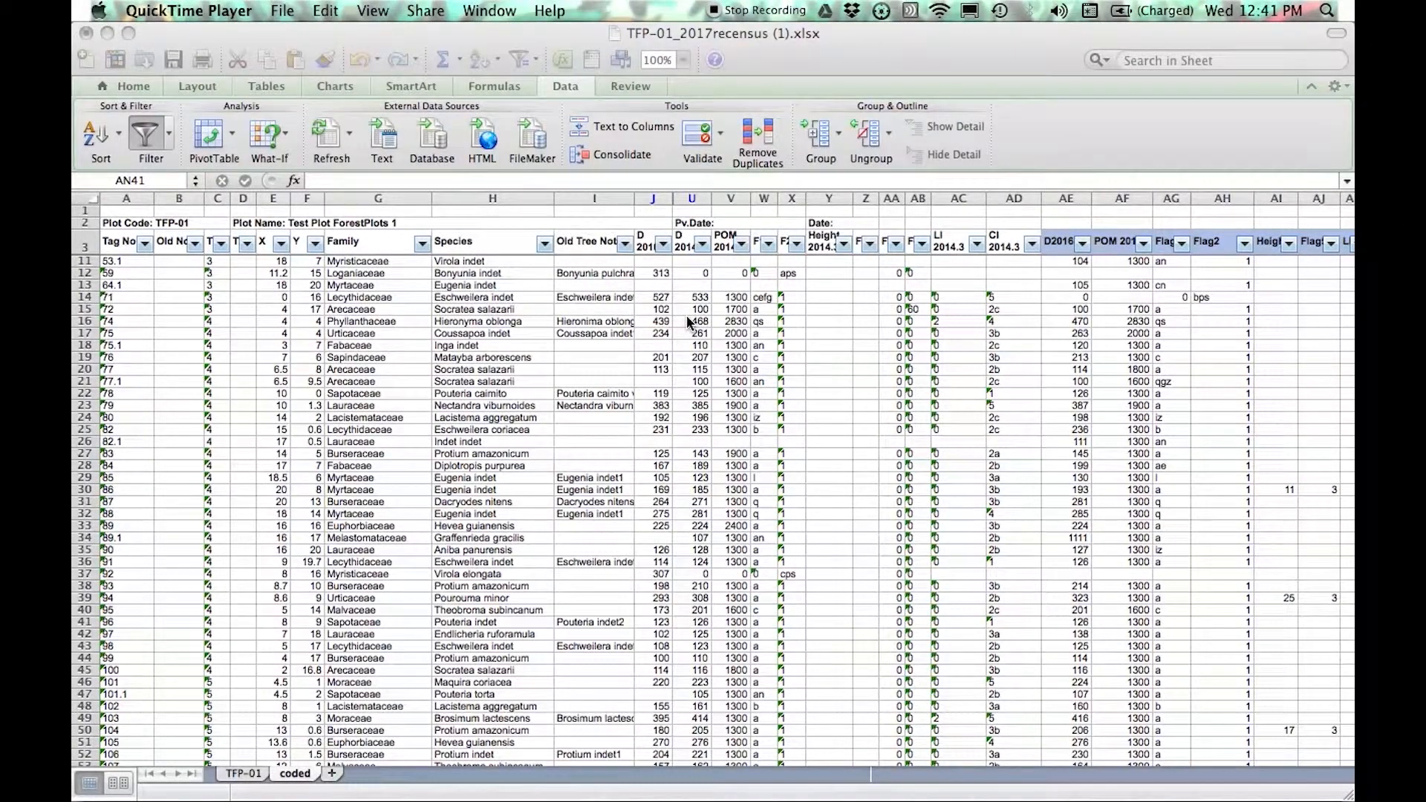
- Filter the 2016 Height column to exclude blanks and check the height flags of the measured trees
click(1291, 242)
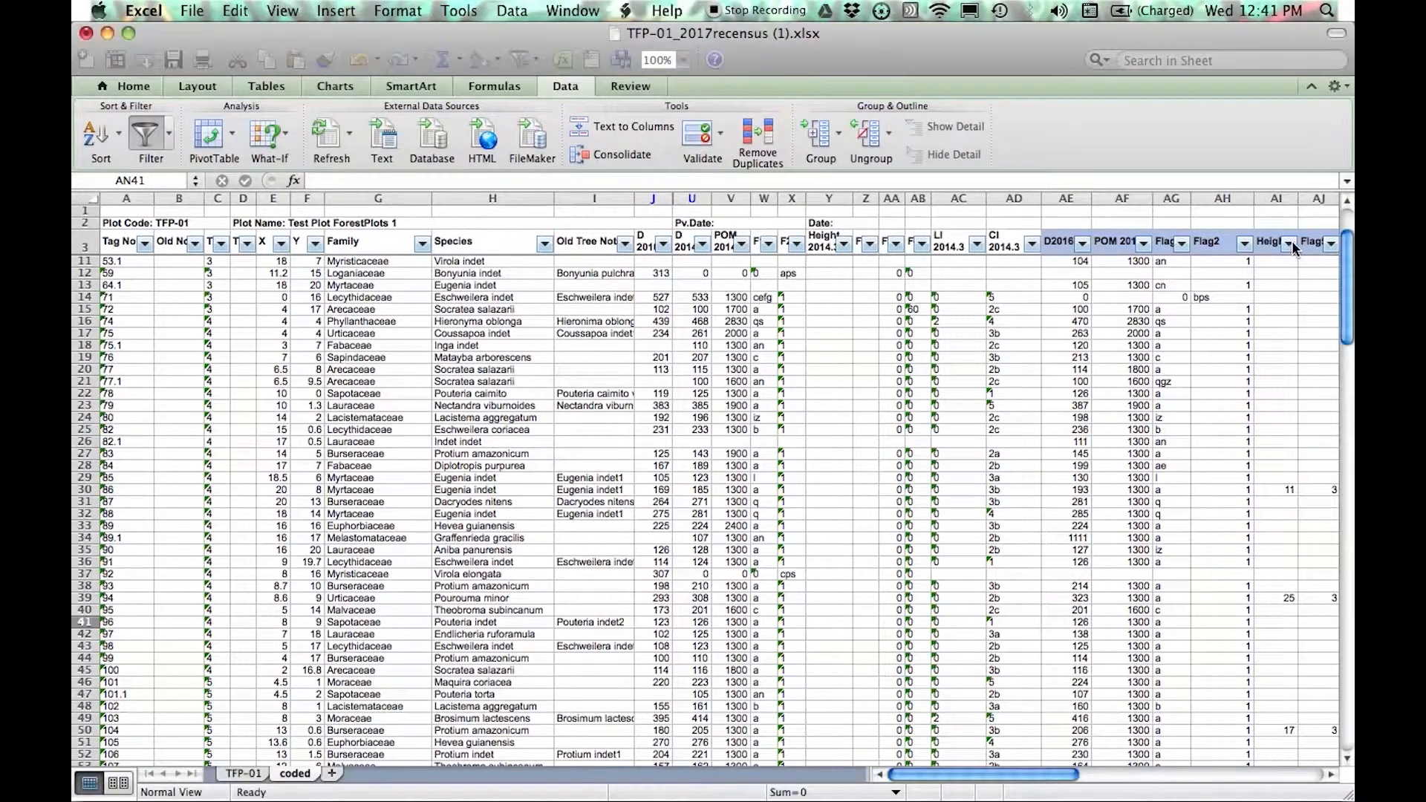
click(1291, 242)
click(1133, 457)
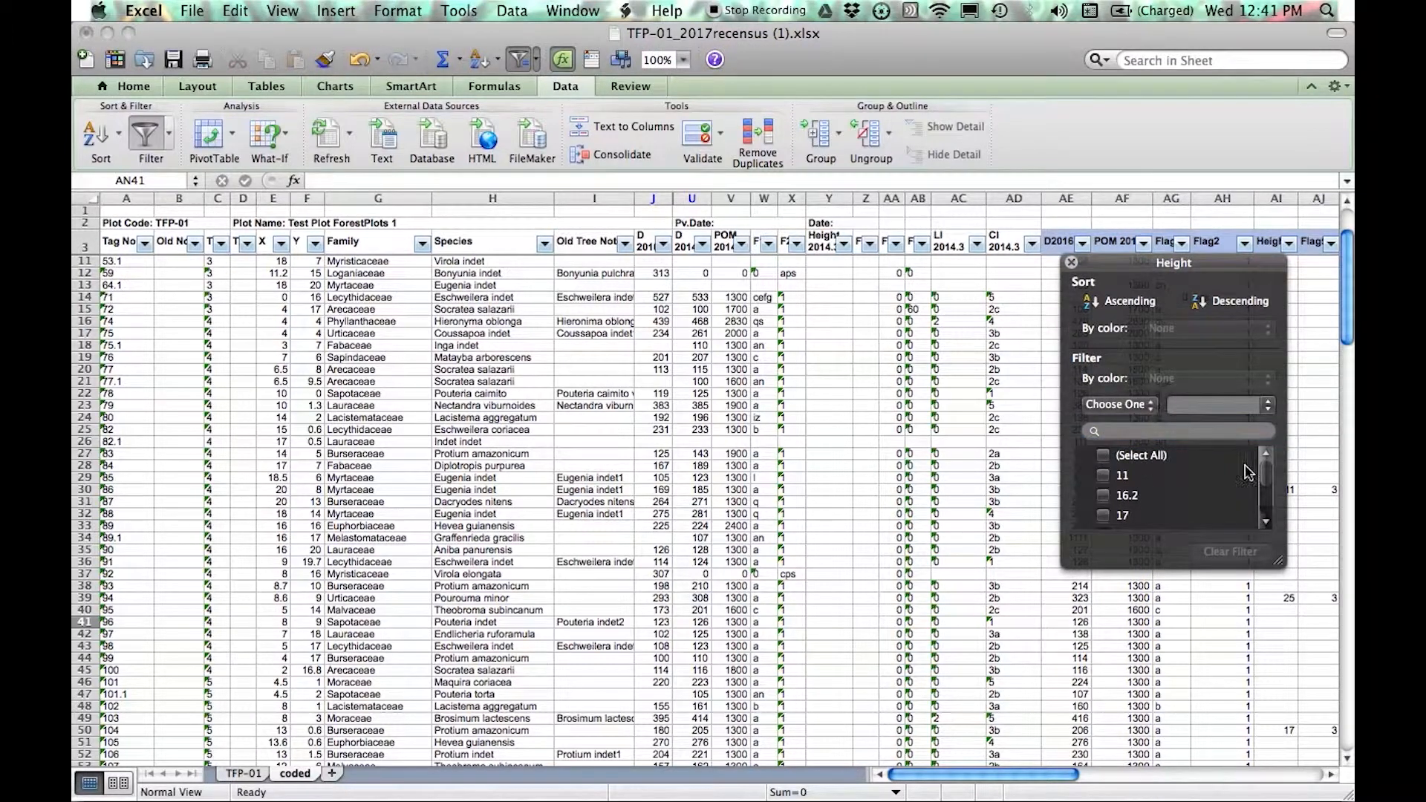
drag(1268, 479, 1265, 511)
click(1147, 459)
click(1143, 520)
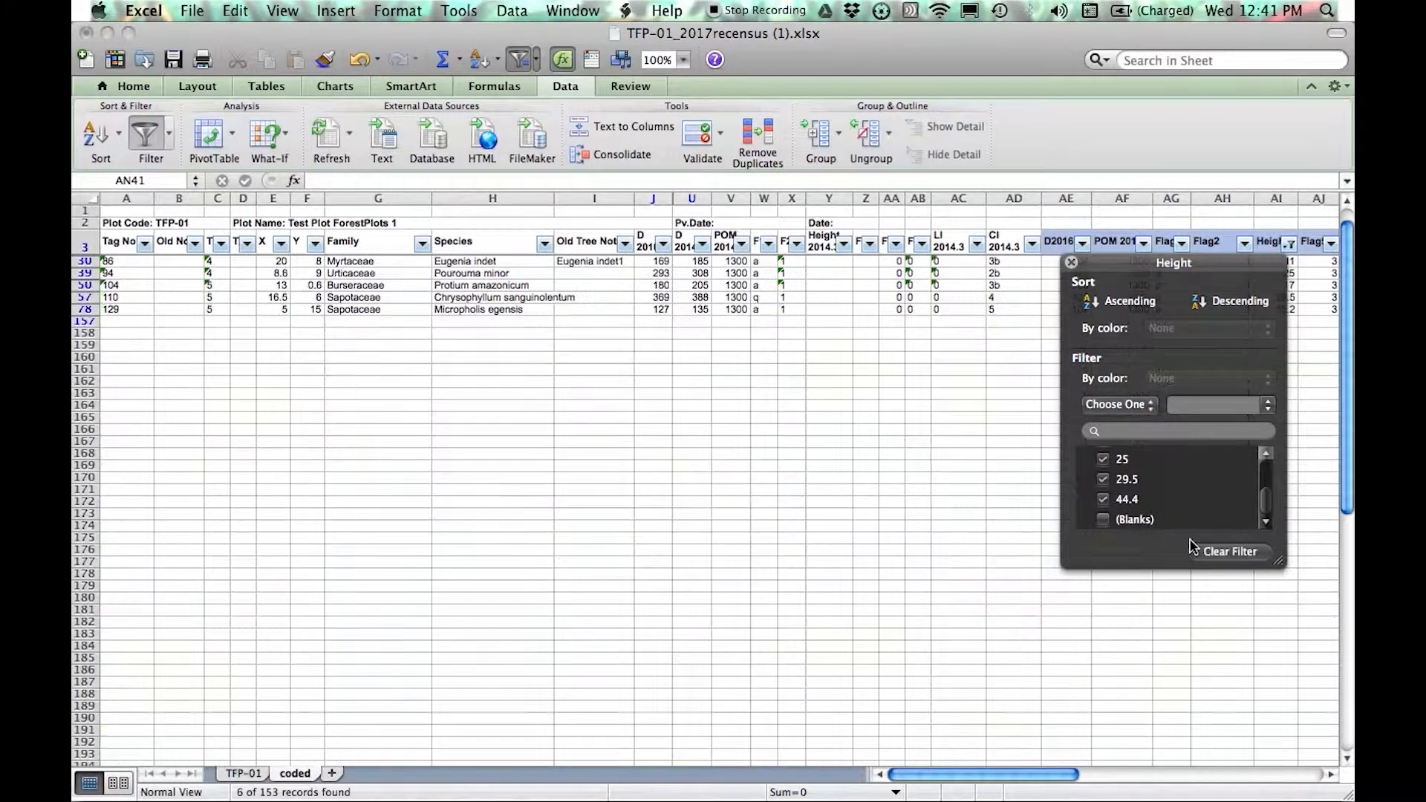
click(918, 479)
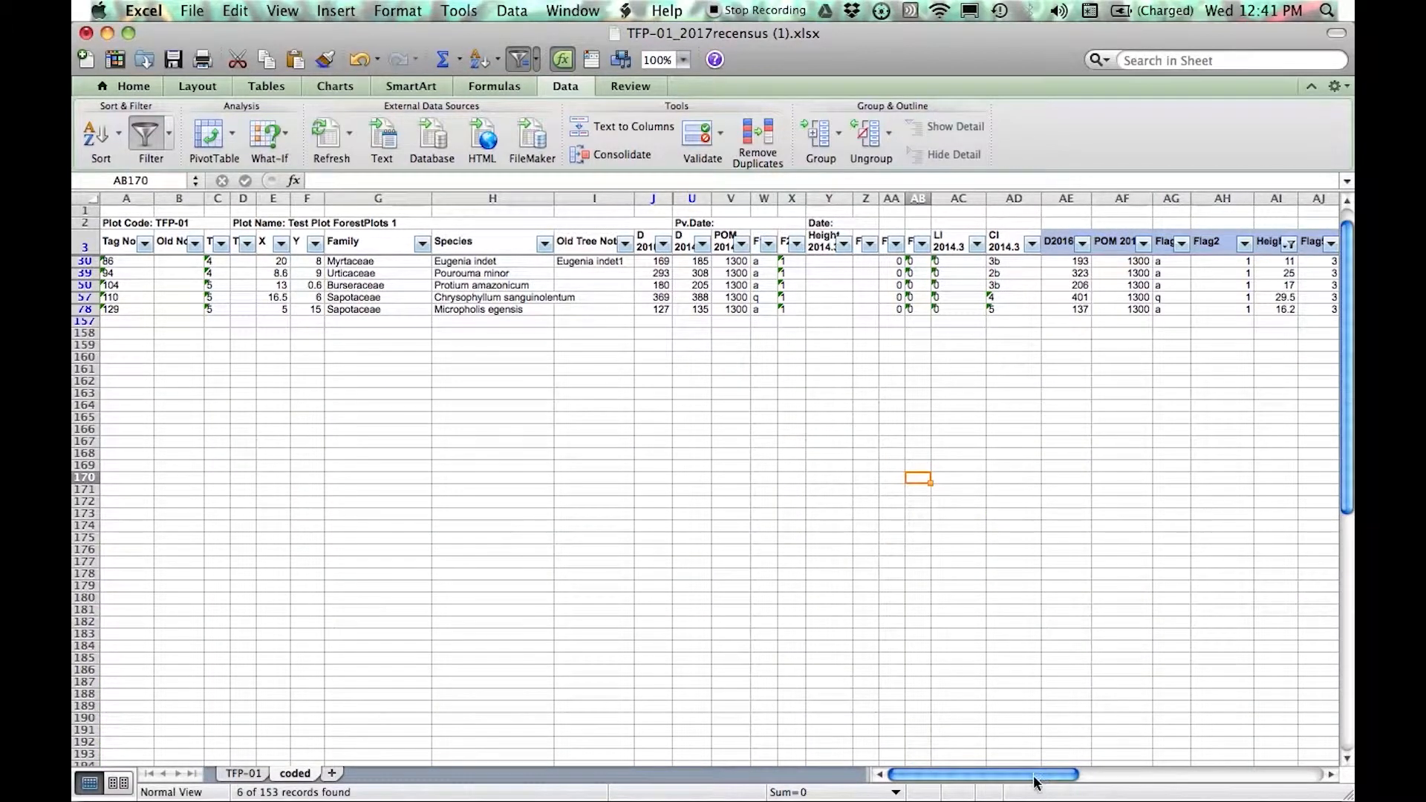
scroll(1036, 782, right, 8)
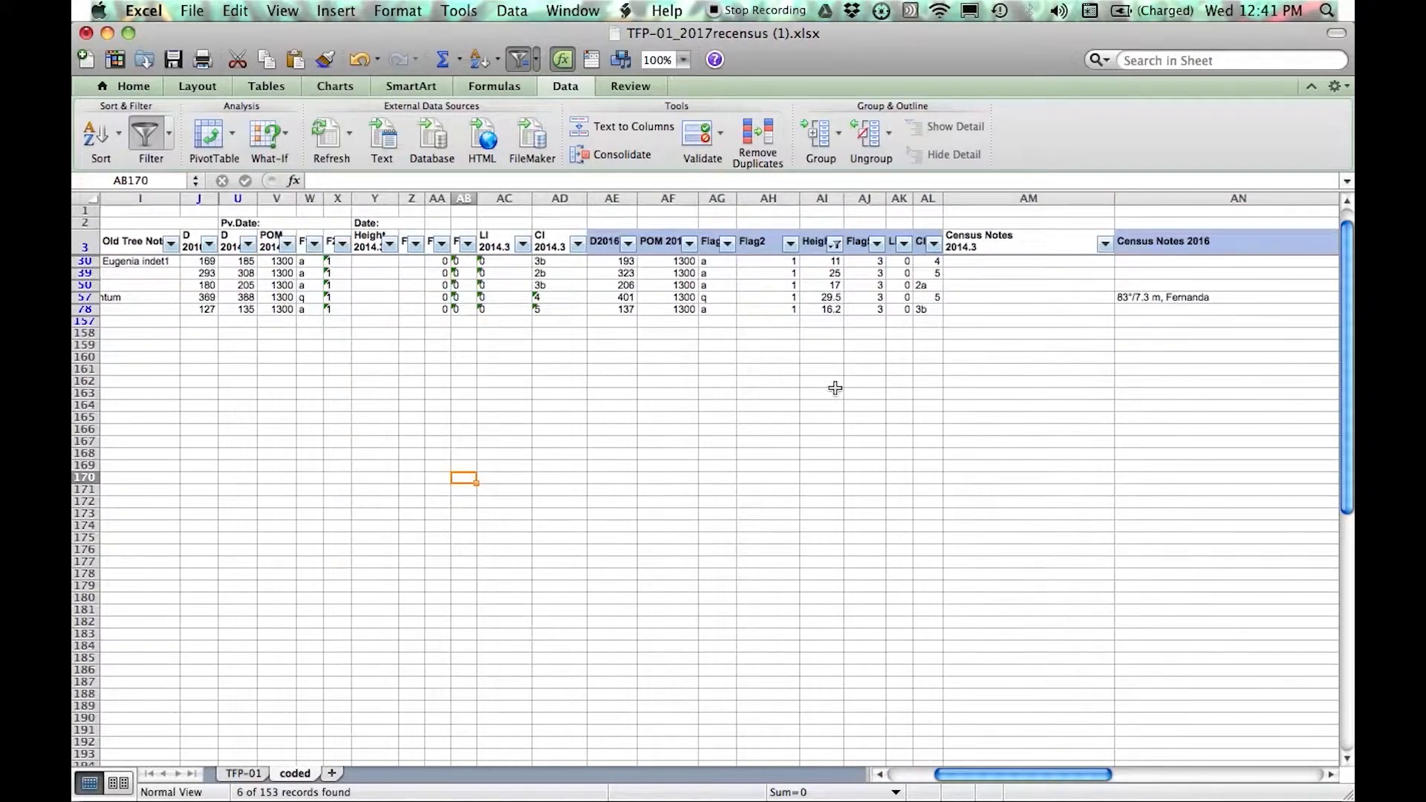
click(864, 261)
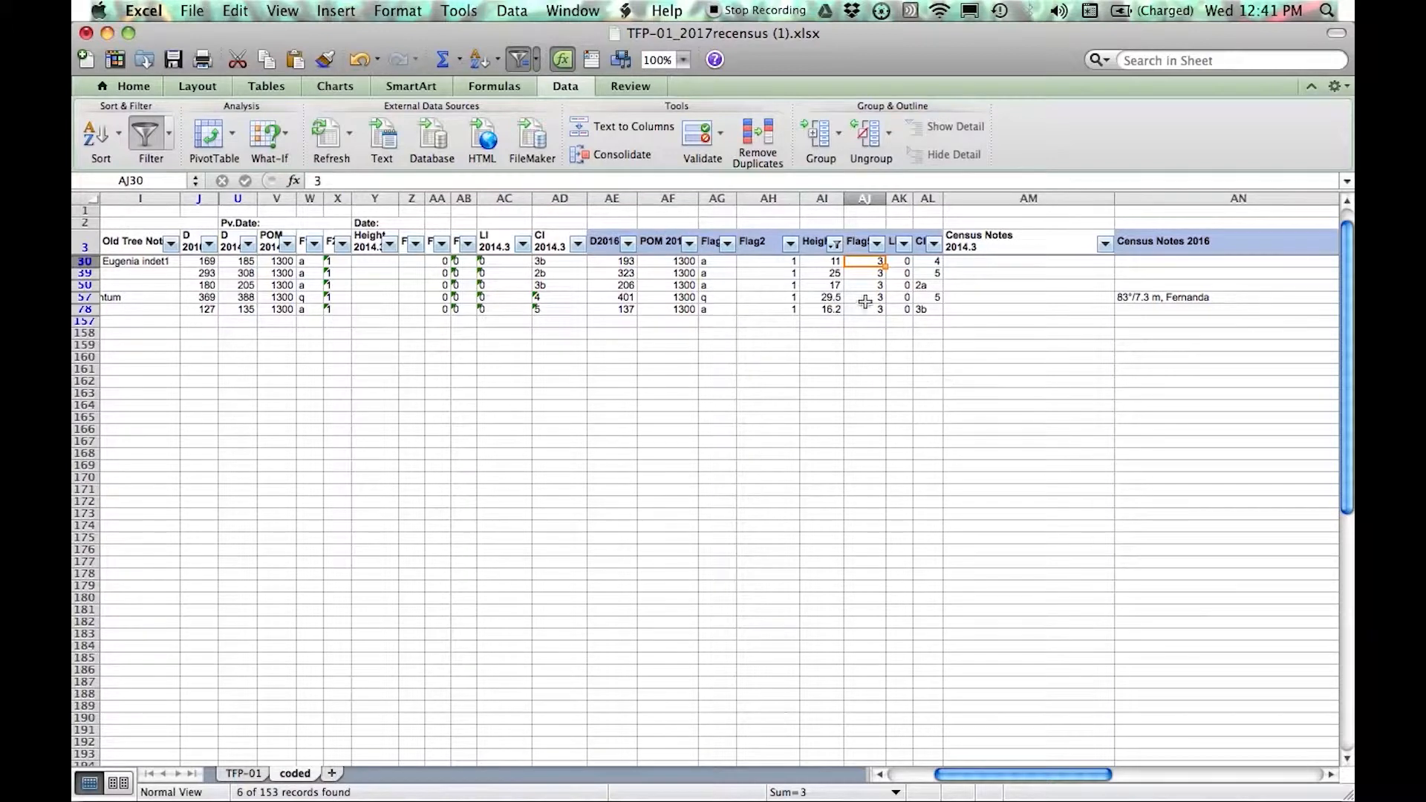
- Reset the Height filter to include all values so every record is shown
click(836, 246)
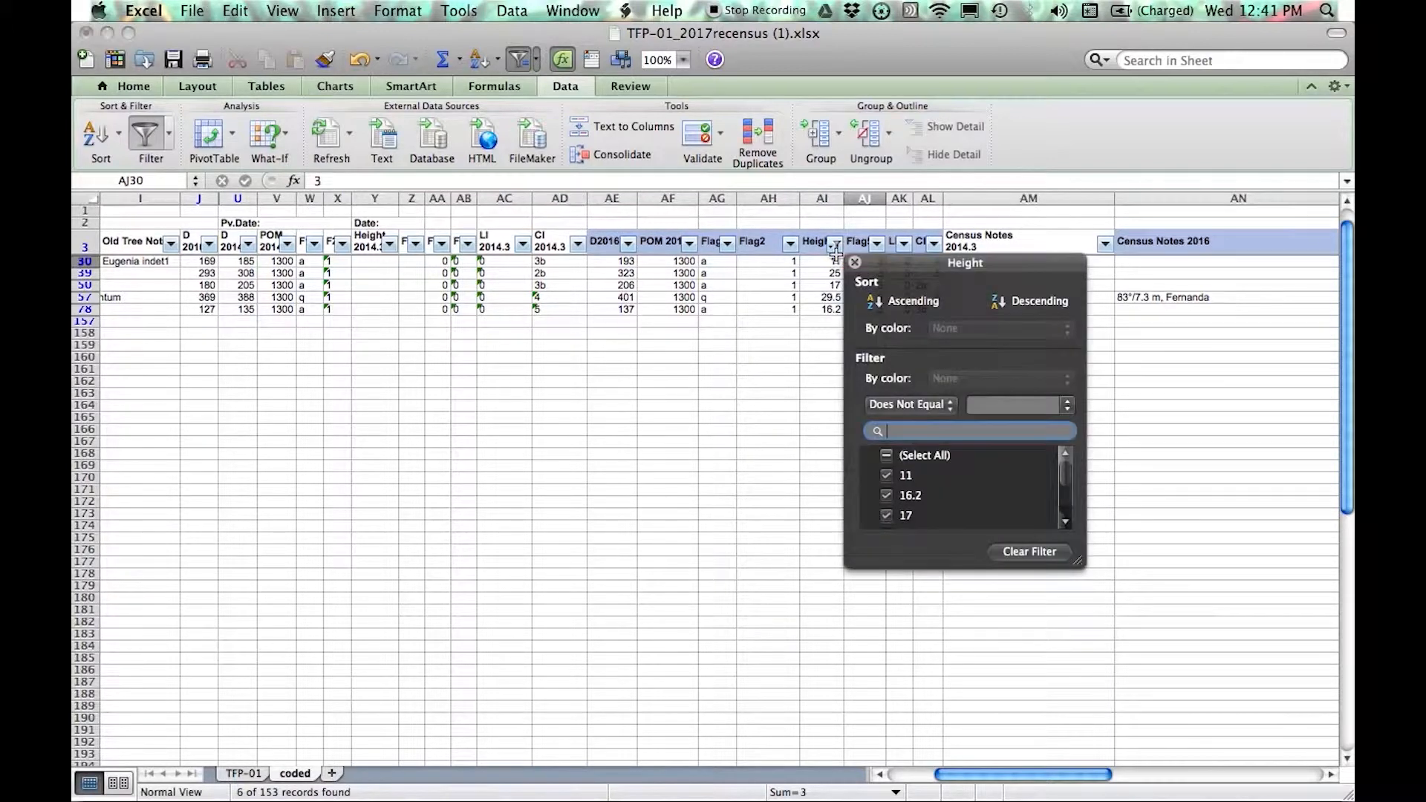
click(910, 456)
click(751, 525)
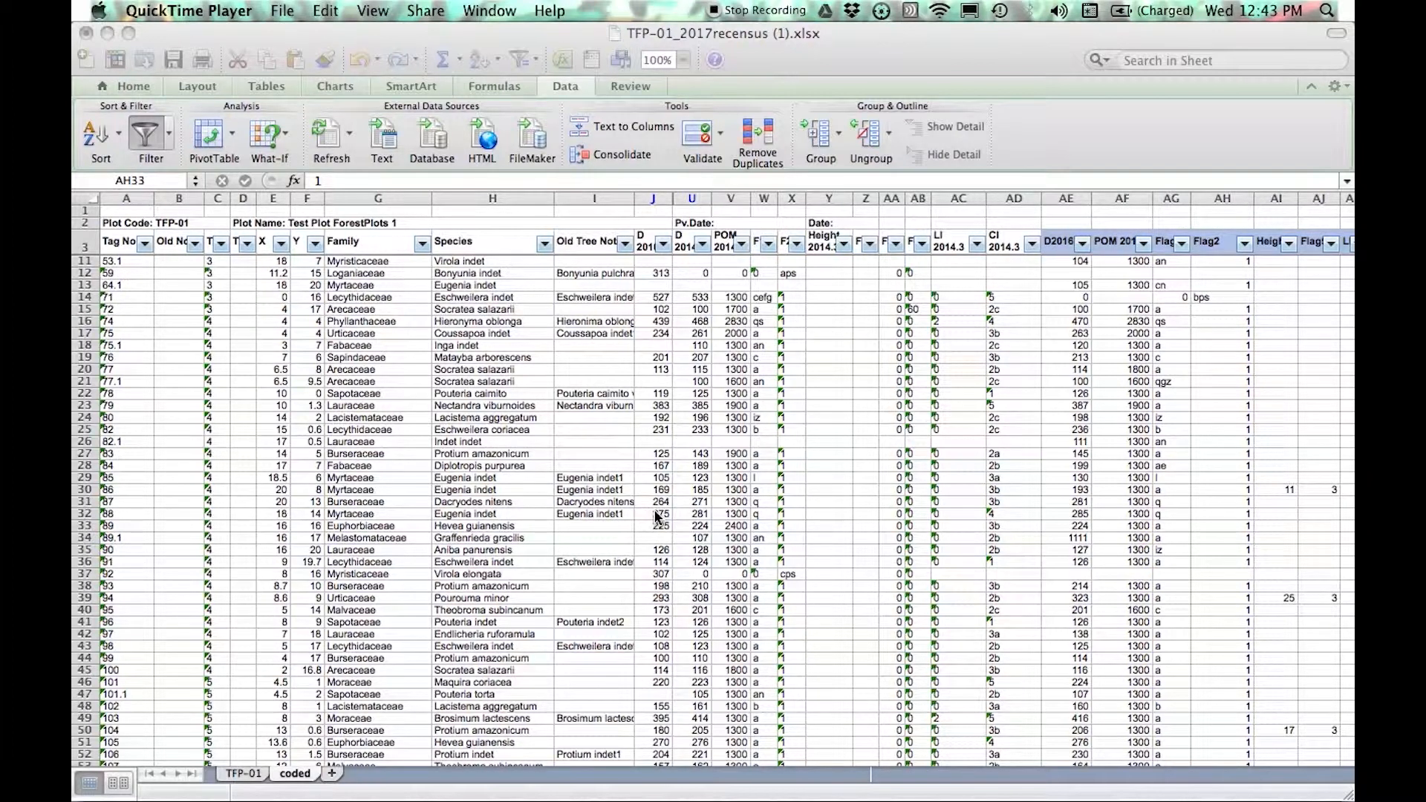
- Check the handwritten T1 correction for tree 72 in TFP-01_fieldsheet2017.pdf in Preview, and return to the recensus workbook in Excel
key(F3)
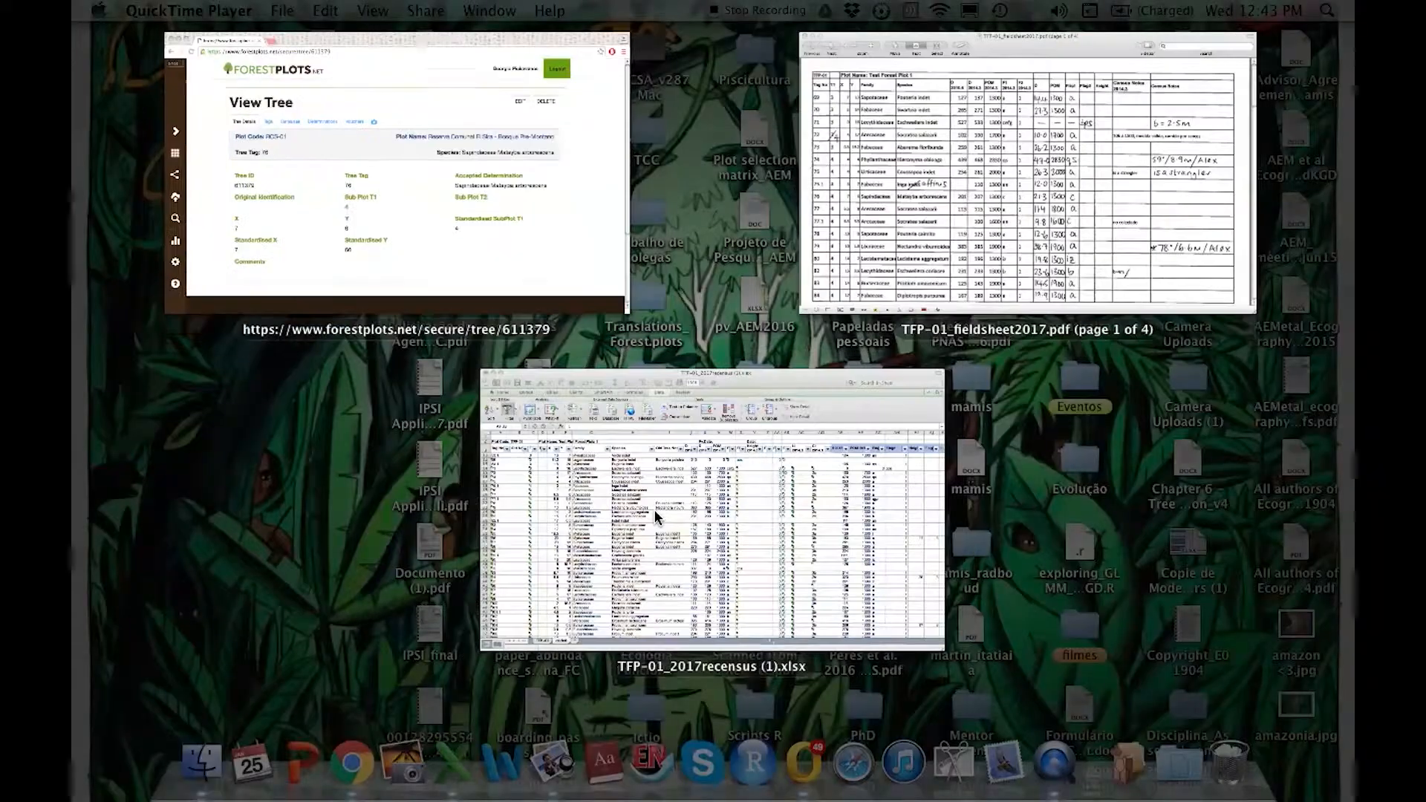
click(1010, 223)
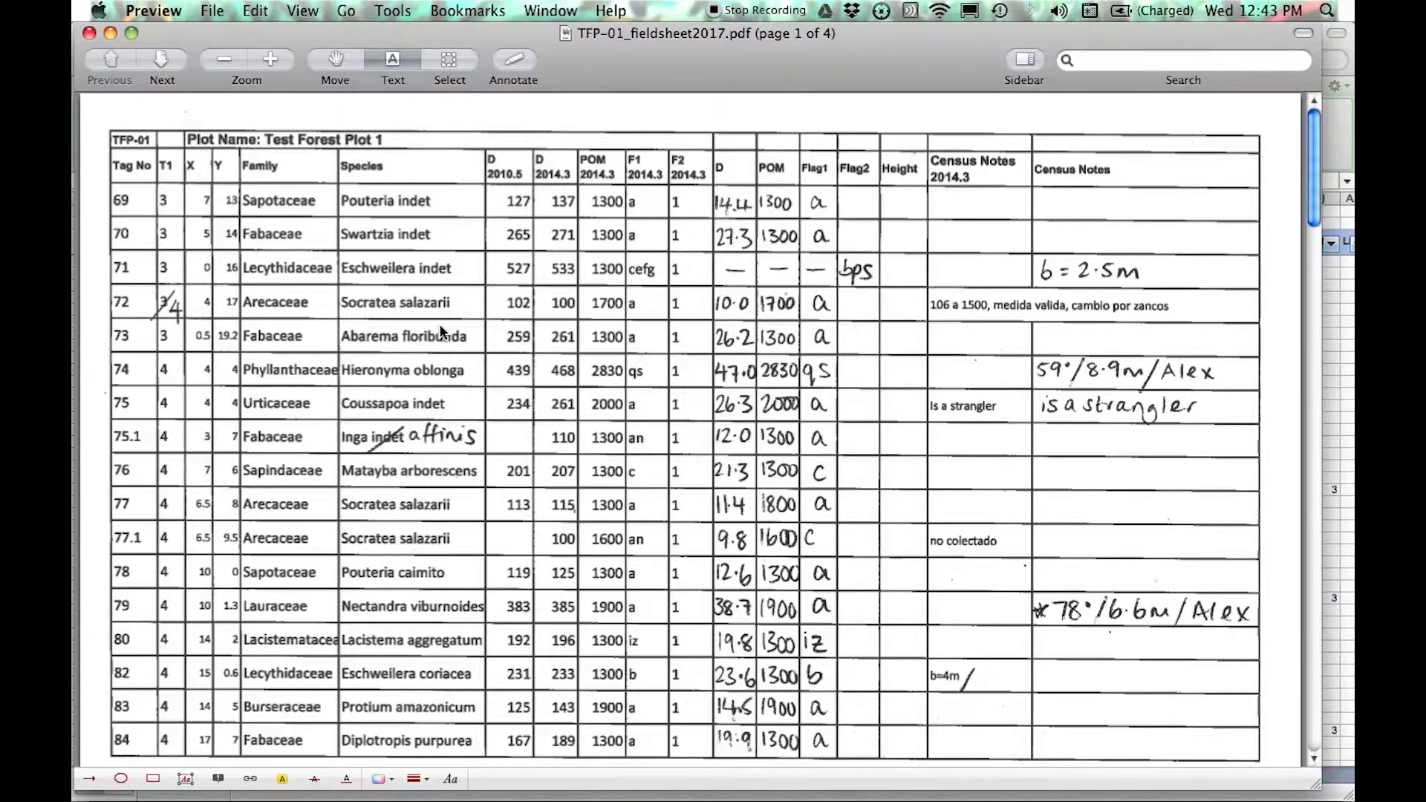
key(F3)
click(631, 406)
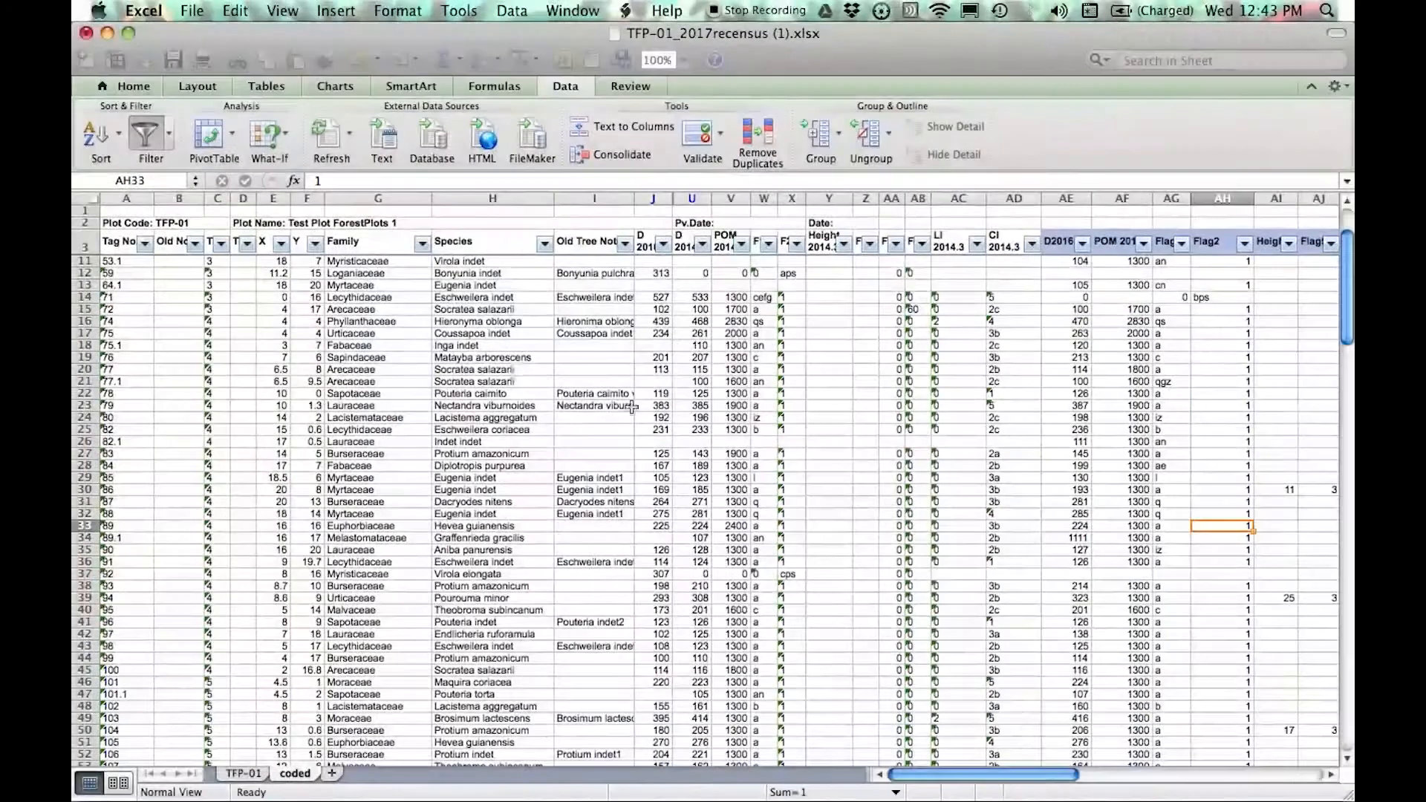
- Filter the Tag No column to show only tree 72, excluding 272.2
click(144, 243)
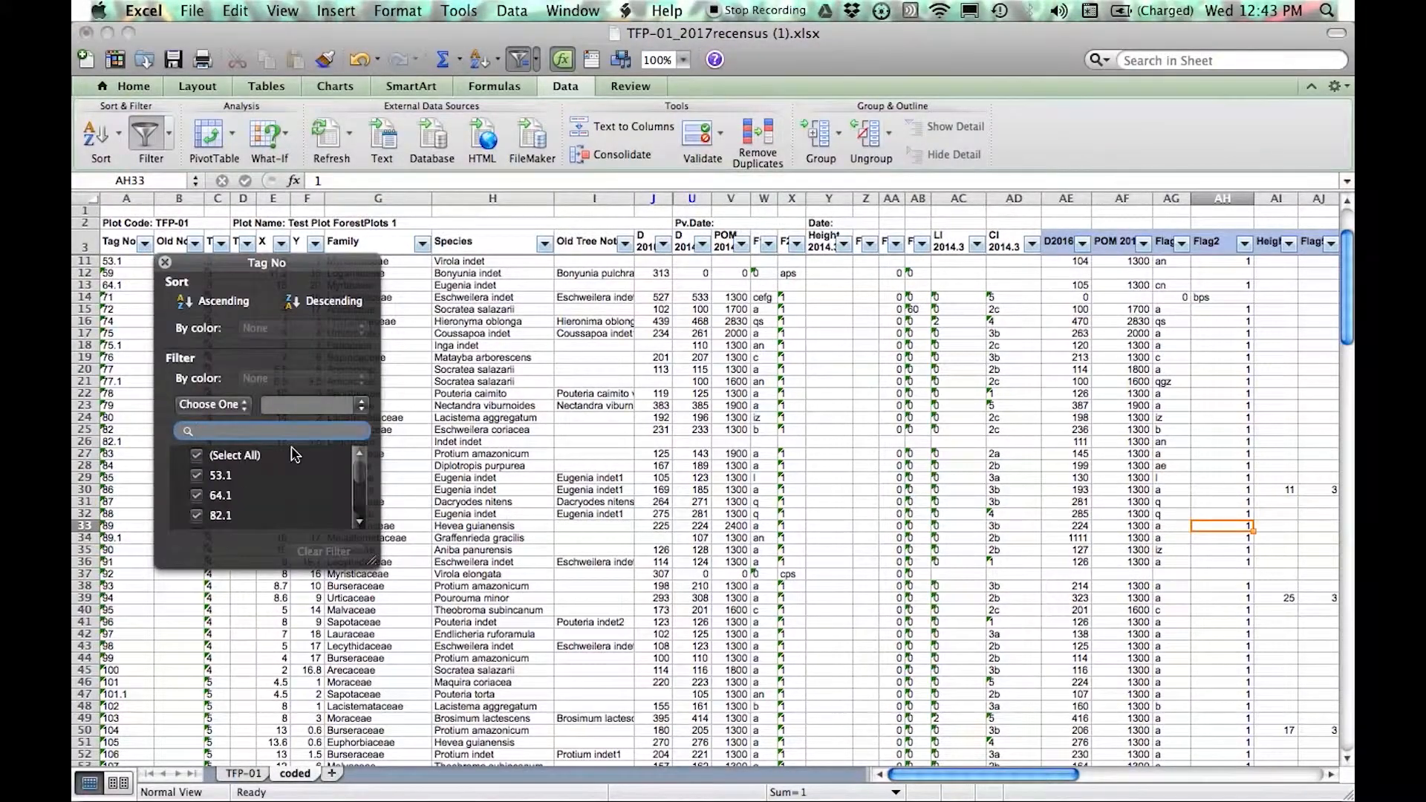
text(72)
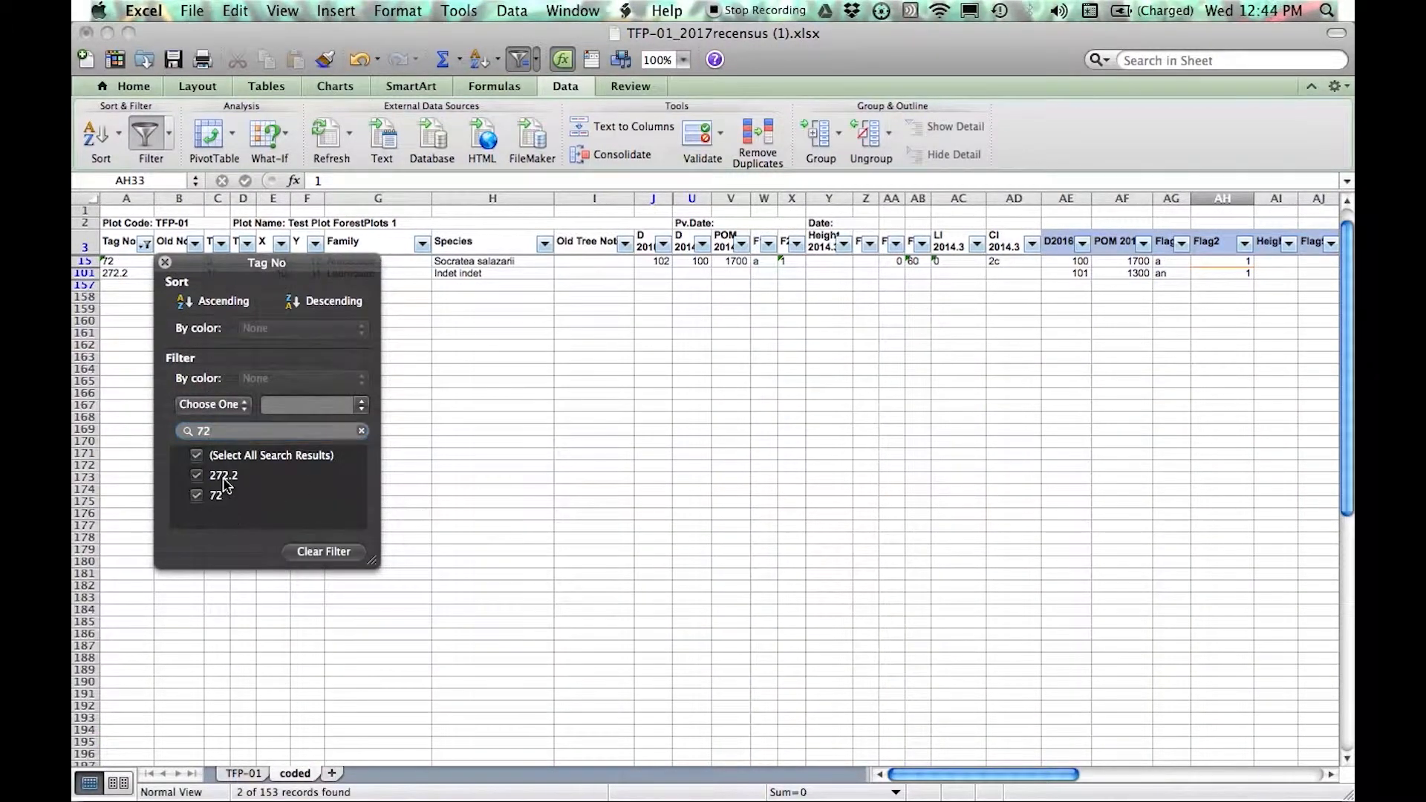
click(224, 480)
click(526, 512)
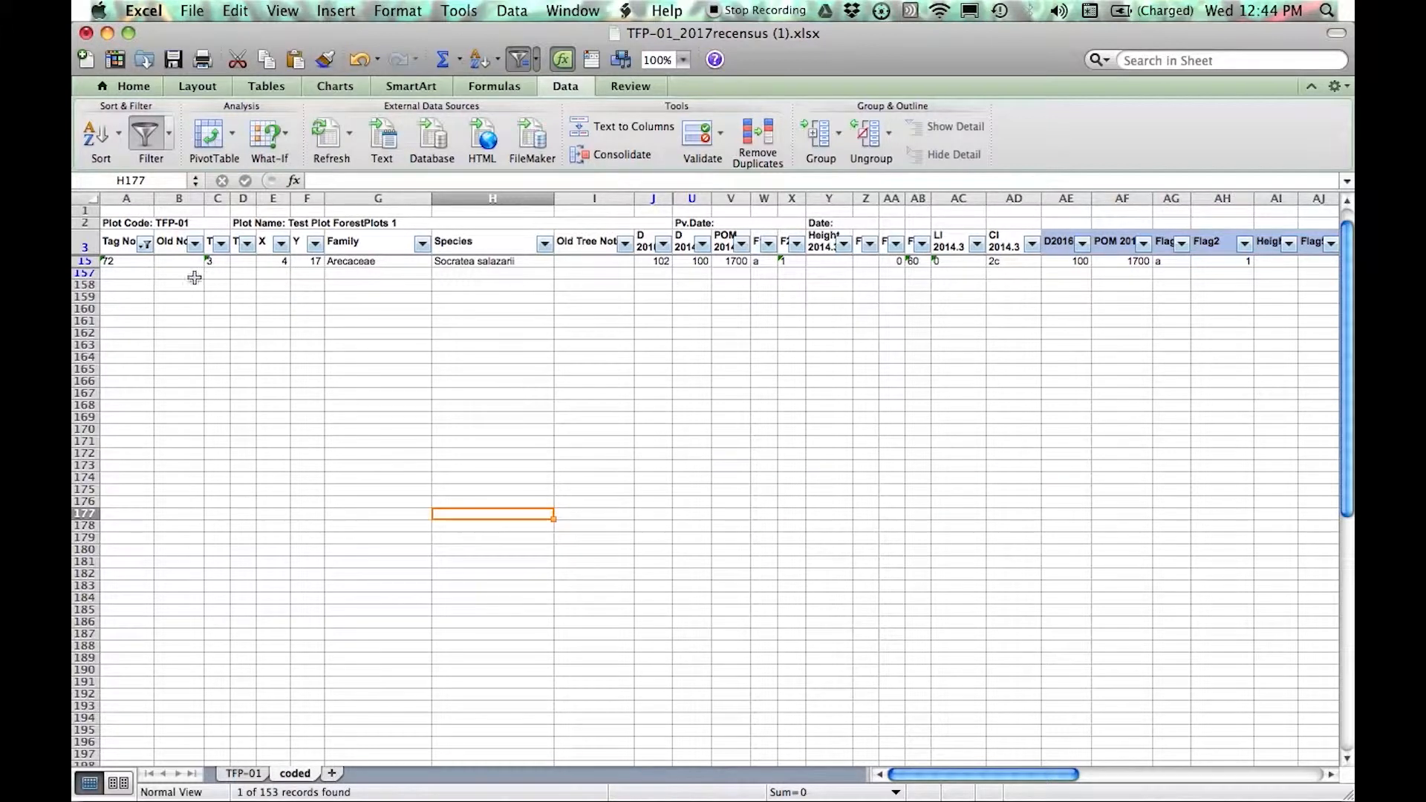
- Set the T1 value of tree 72 to 4
click(214, 261)
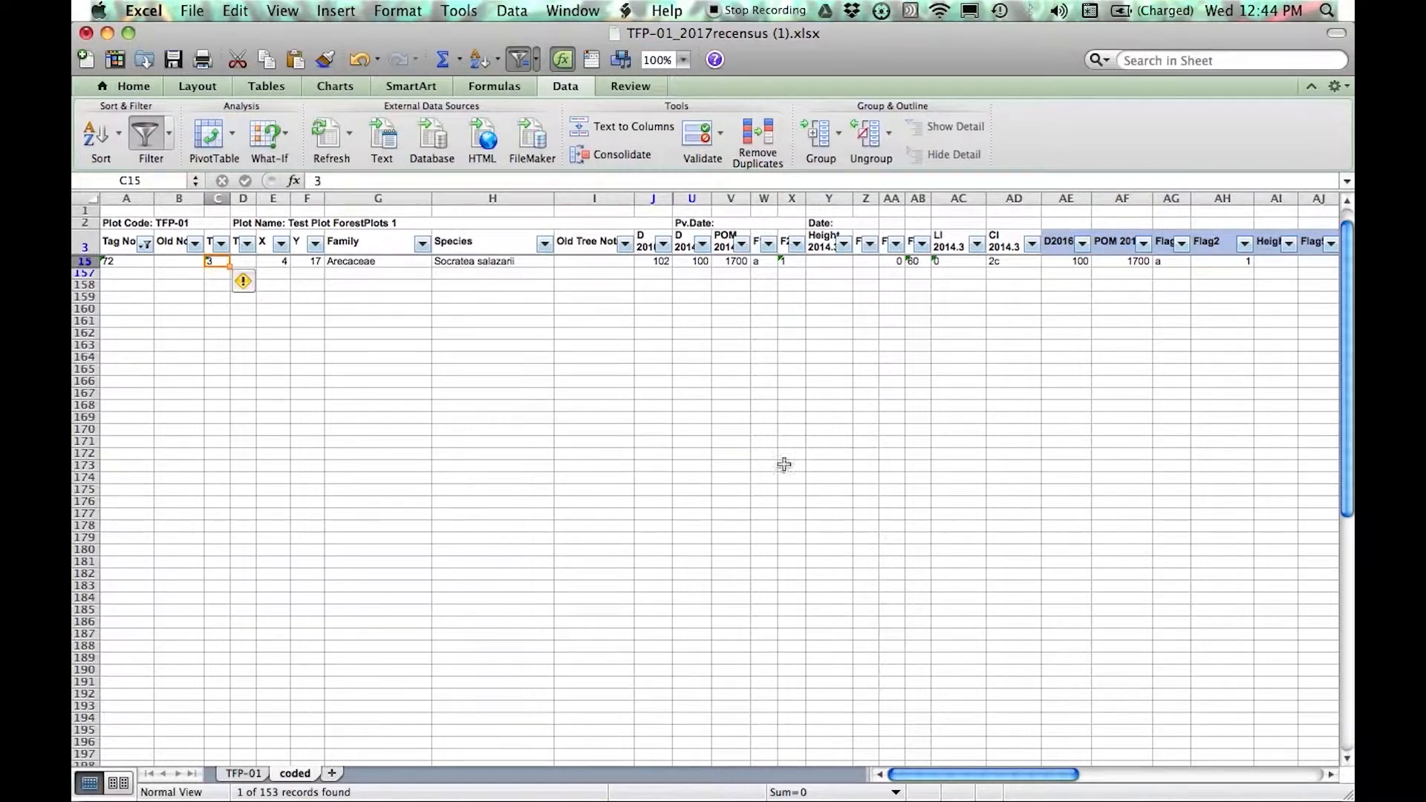
text(4)
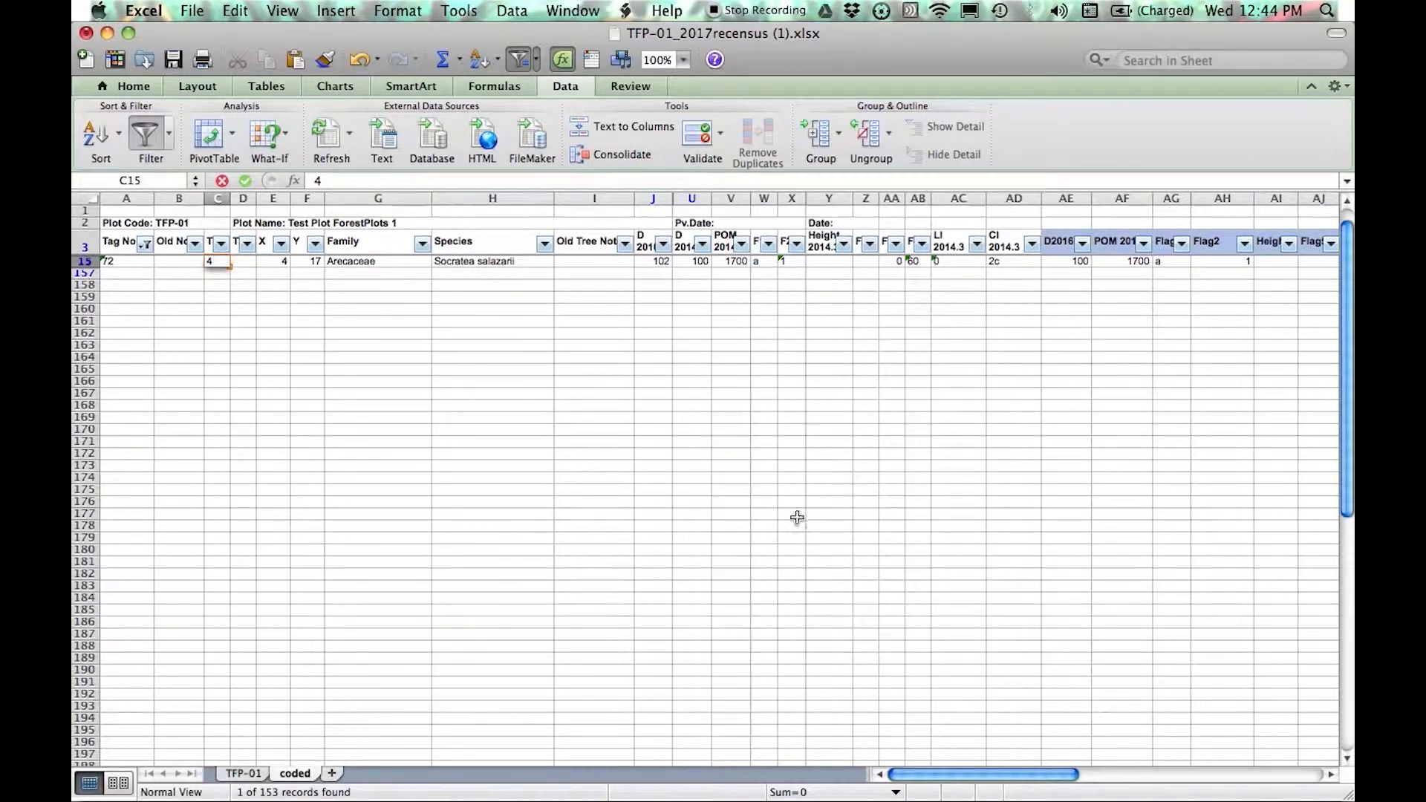
click(762, 514)
- Enter the note "previously t1=3, now 4" in the Census Notes 2016 cell of tree 72
double_click(1284, 269)
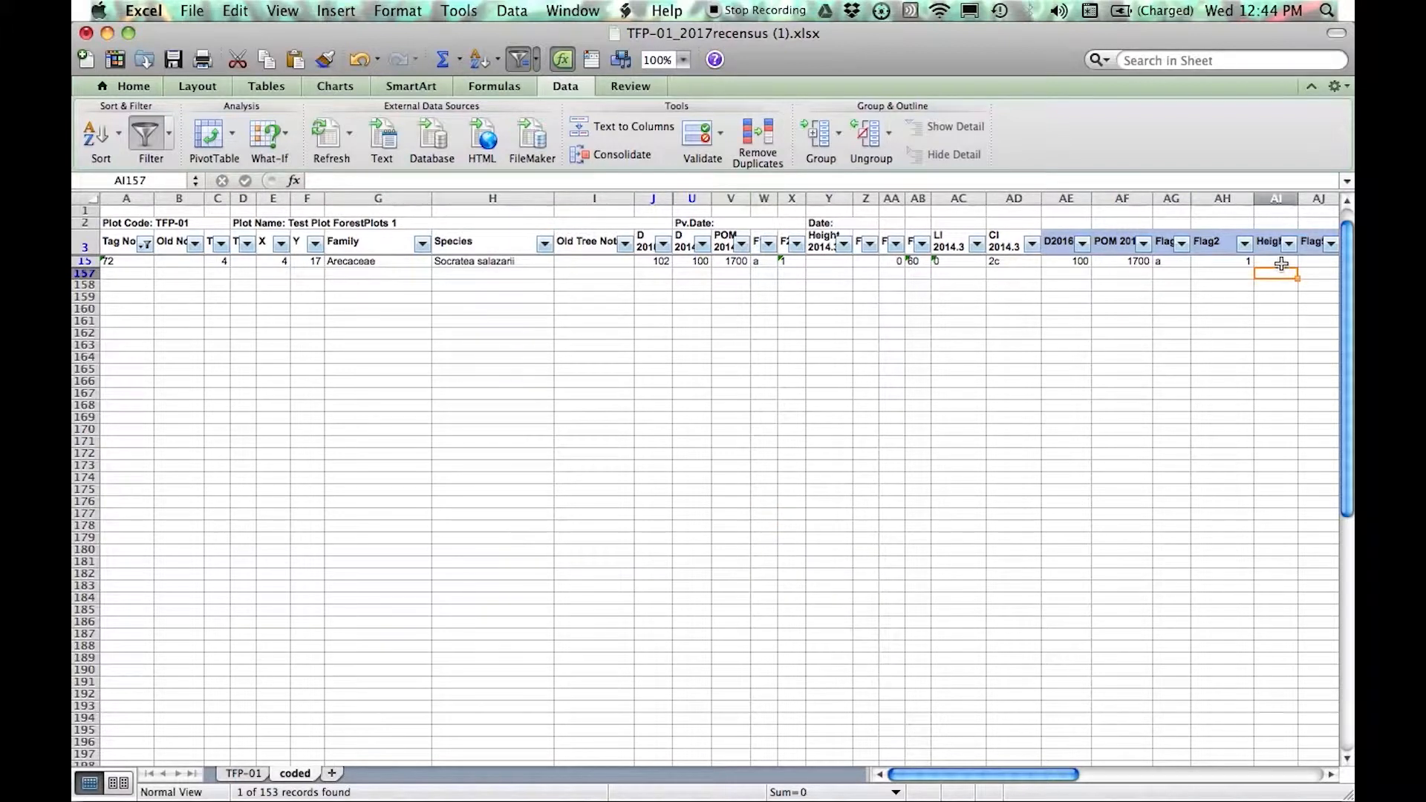
click(1284, 263)
key(Right)
key(Right)
key(Right)
key(Right)
key(Right)
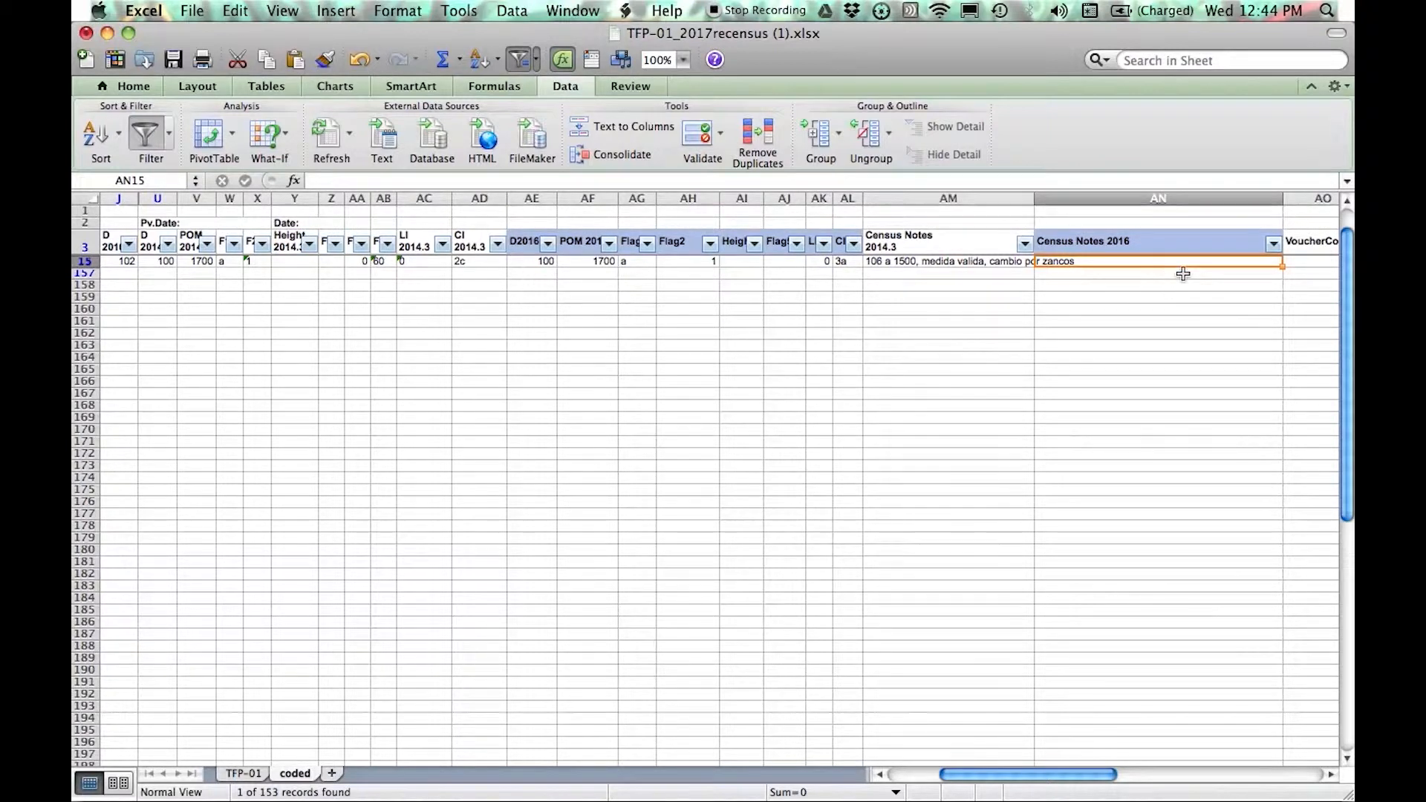
text(previously t1=)
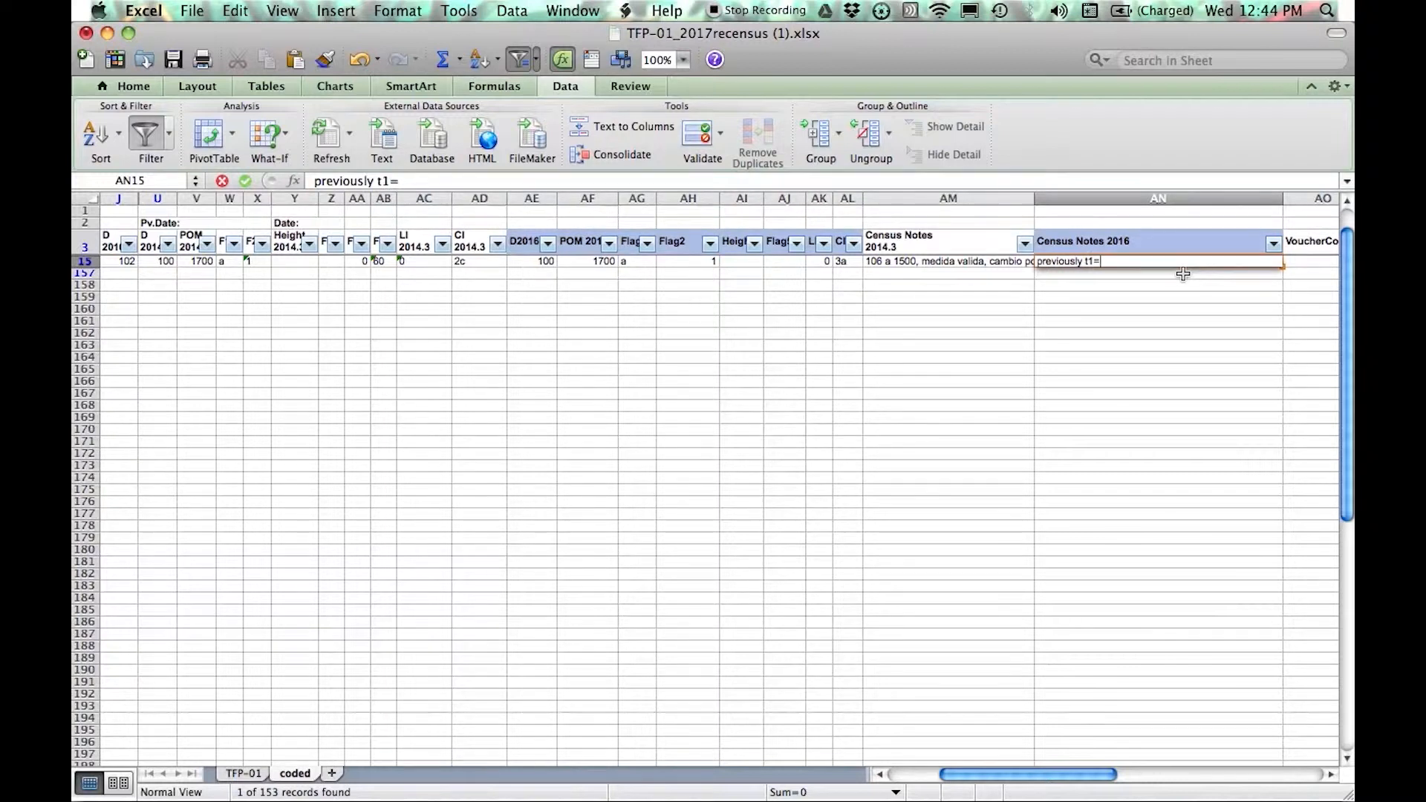
text(3, now 4)
key(Return)
drag(1114, 776, 903, 773)
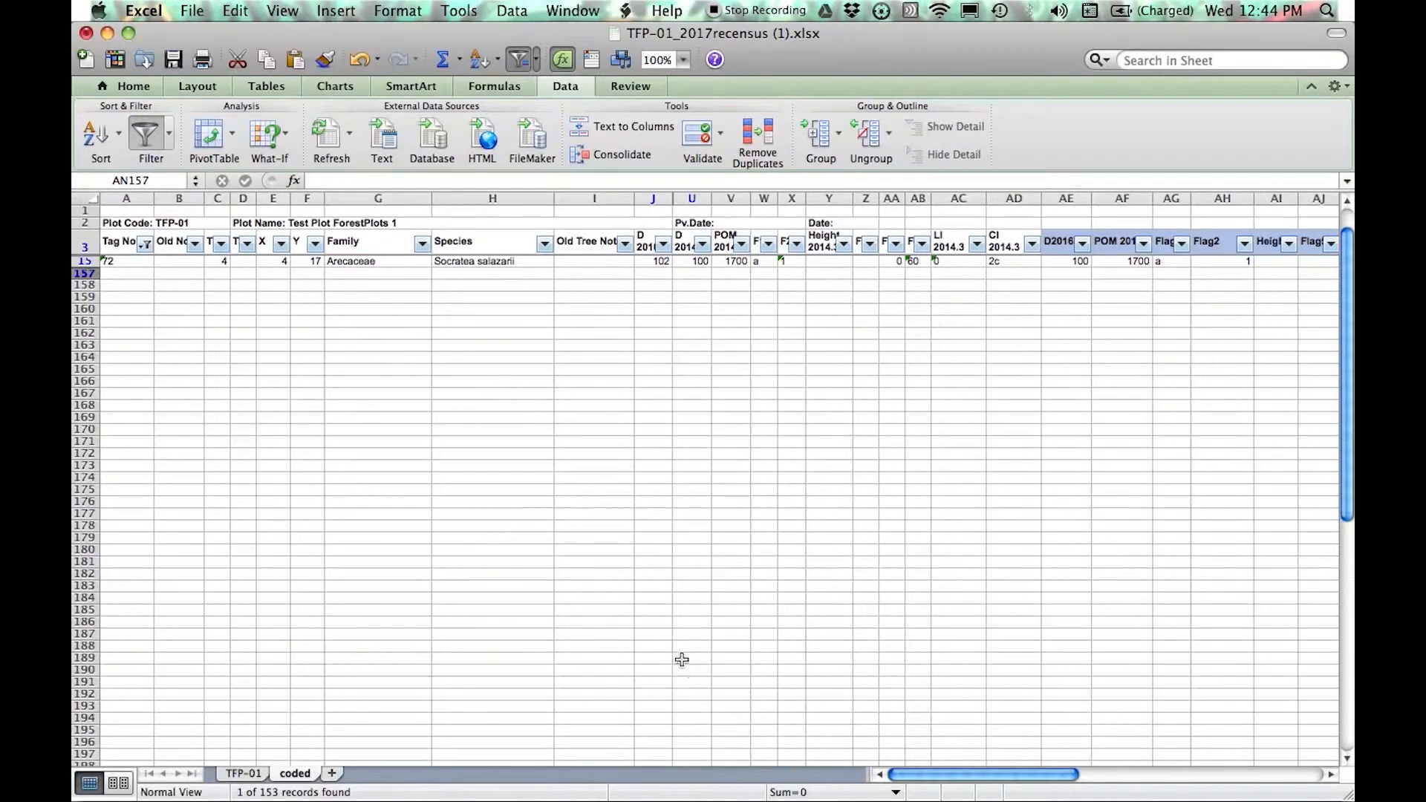
- Check the handwritten species correction for tree 75.1 on the field sheet PDF in Preview, and return to the Excel workbook
key(ctrl+Up)
click(945, 250)
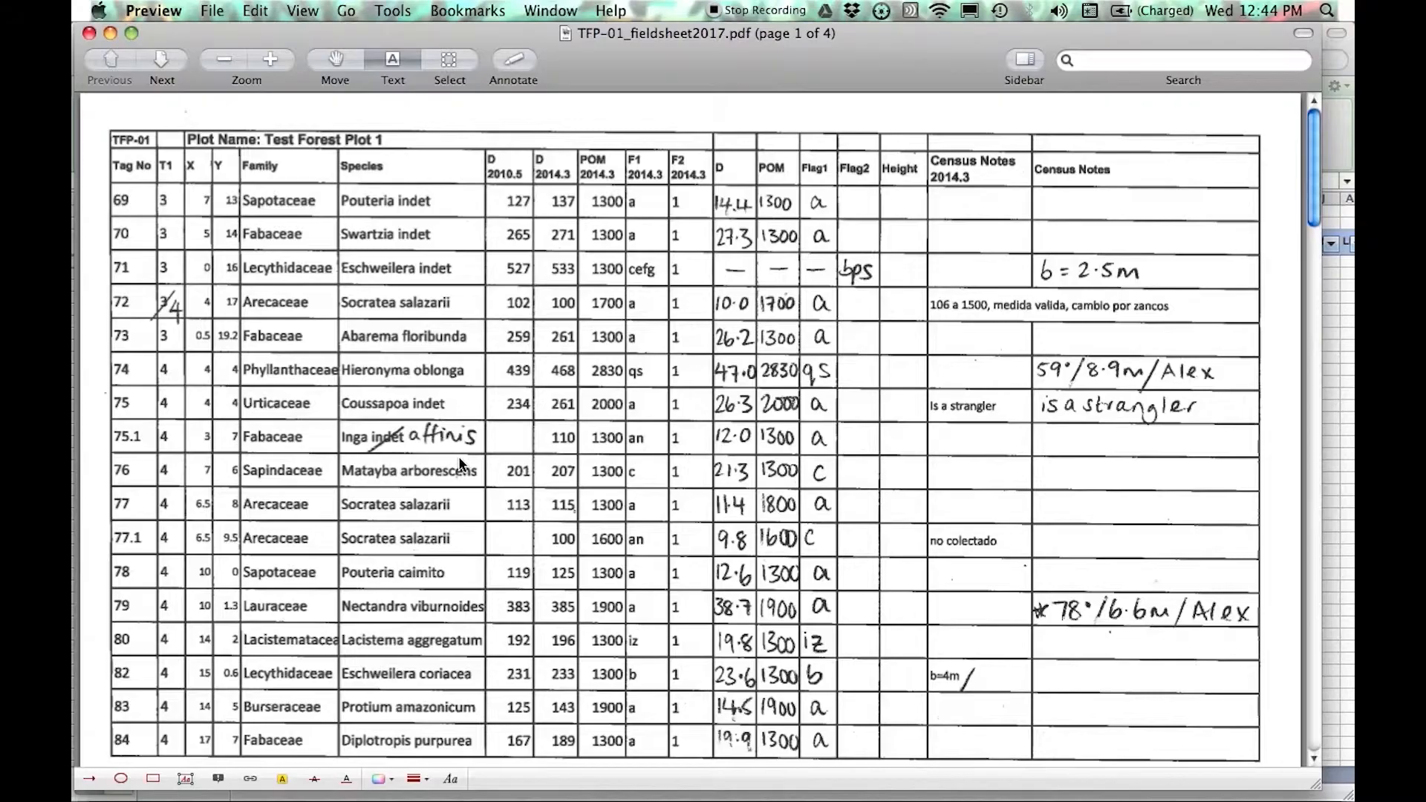
key(F3)
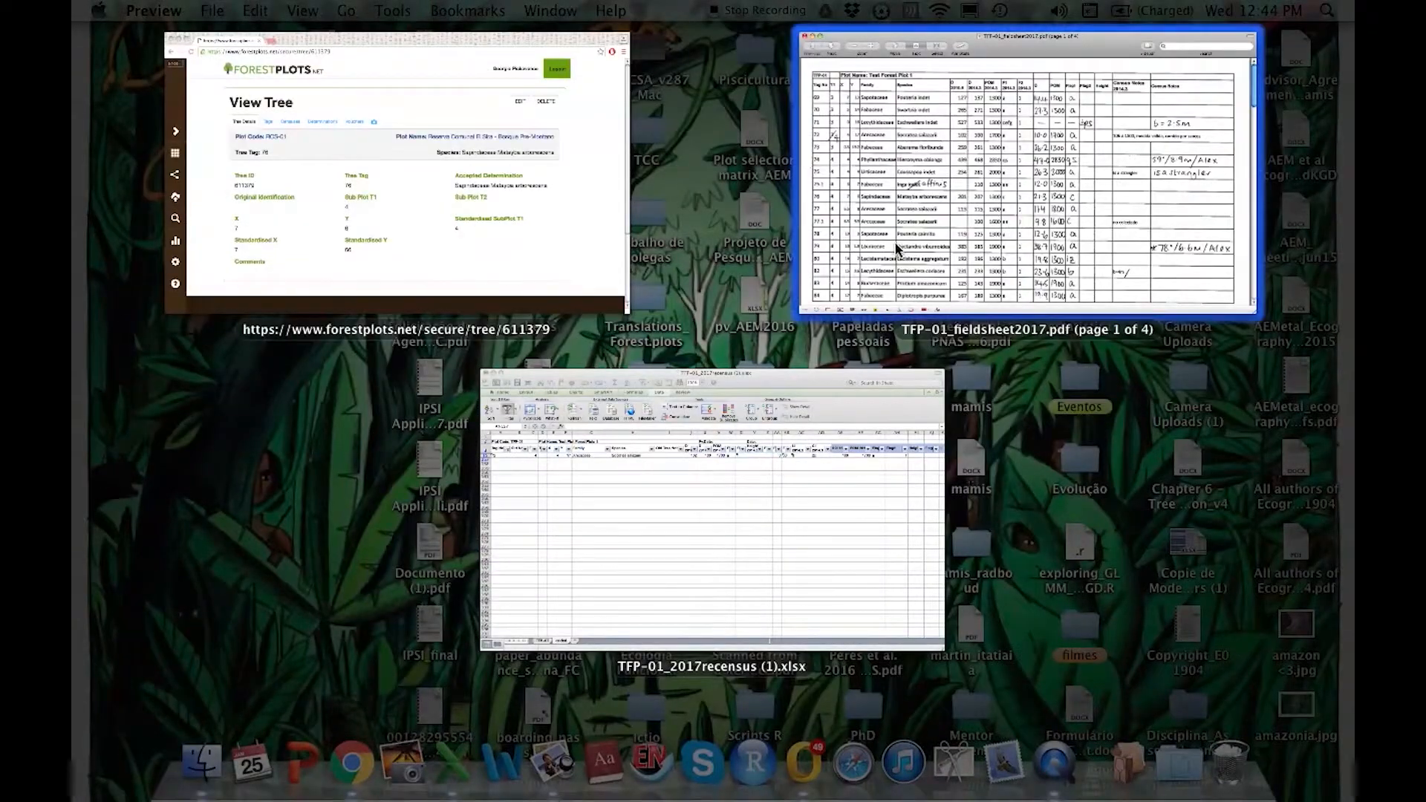
click(824, 413)
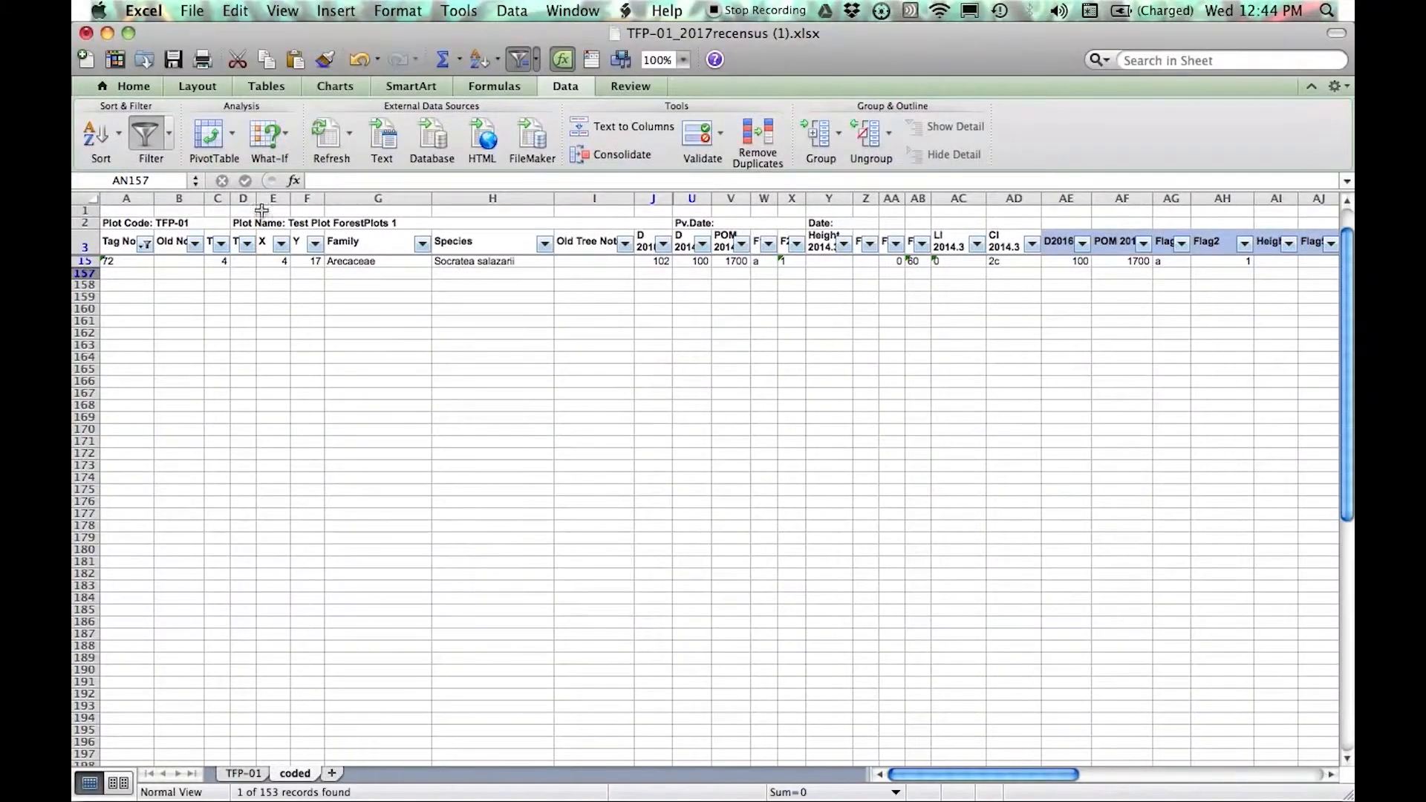